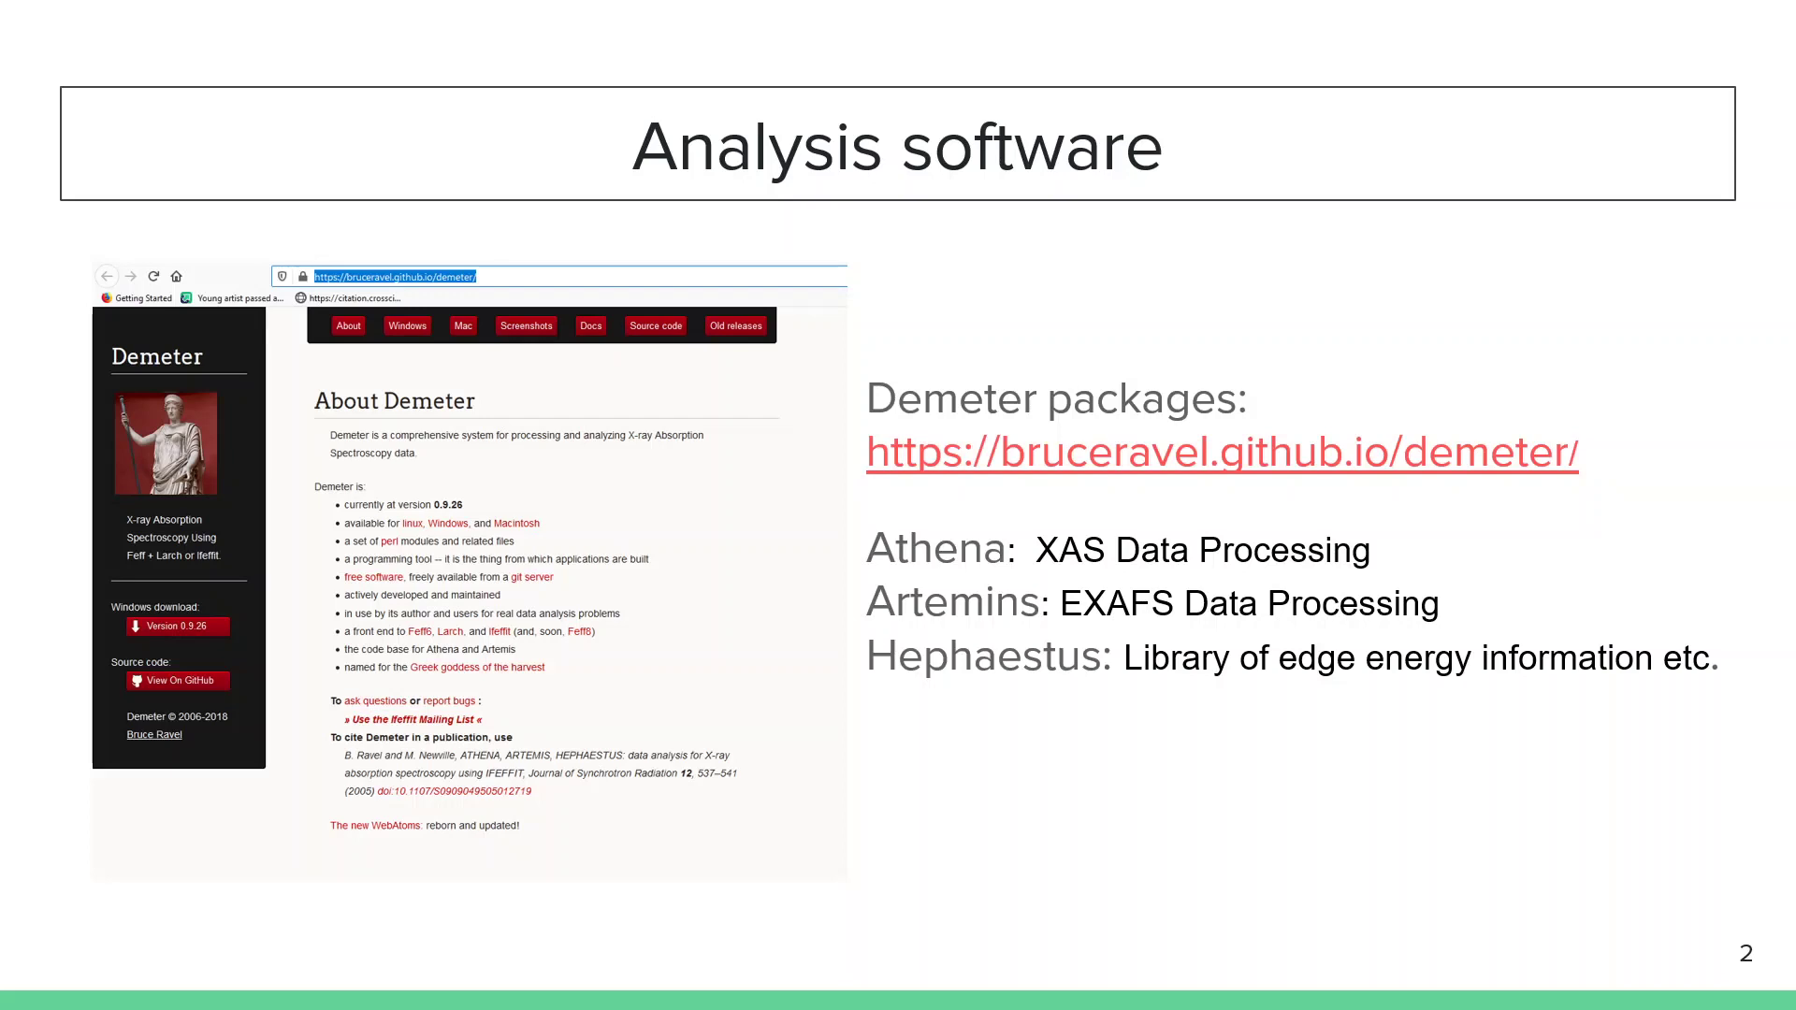
Bring up the open-windows switcher over the 'Analysis software' slide.
{"action": "key", "text": "alt+Tab"}
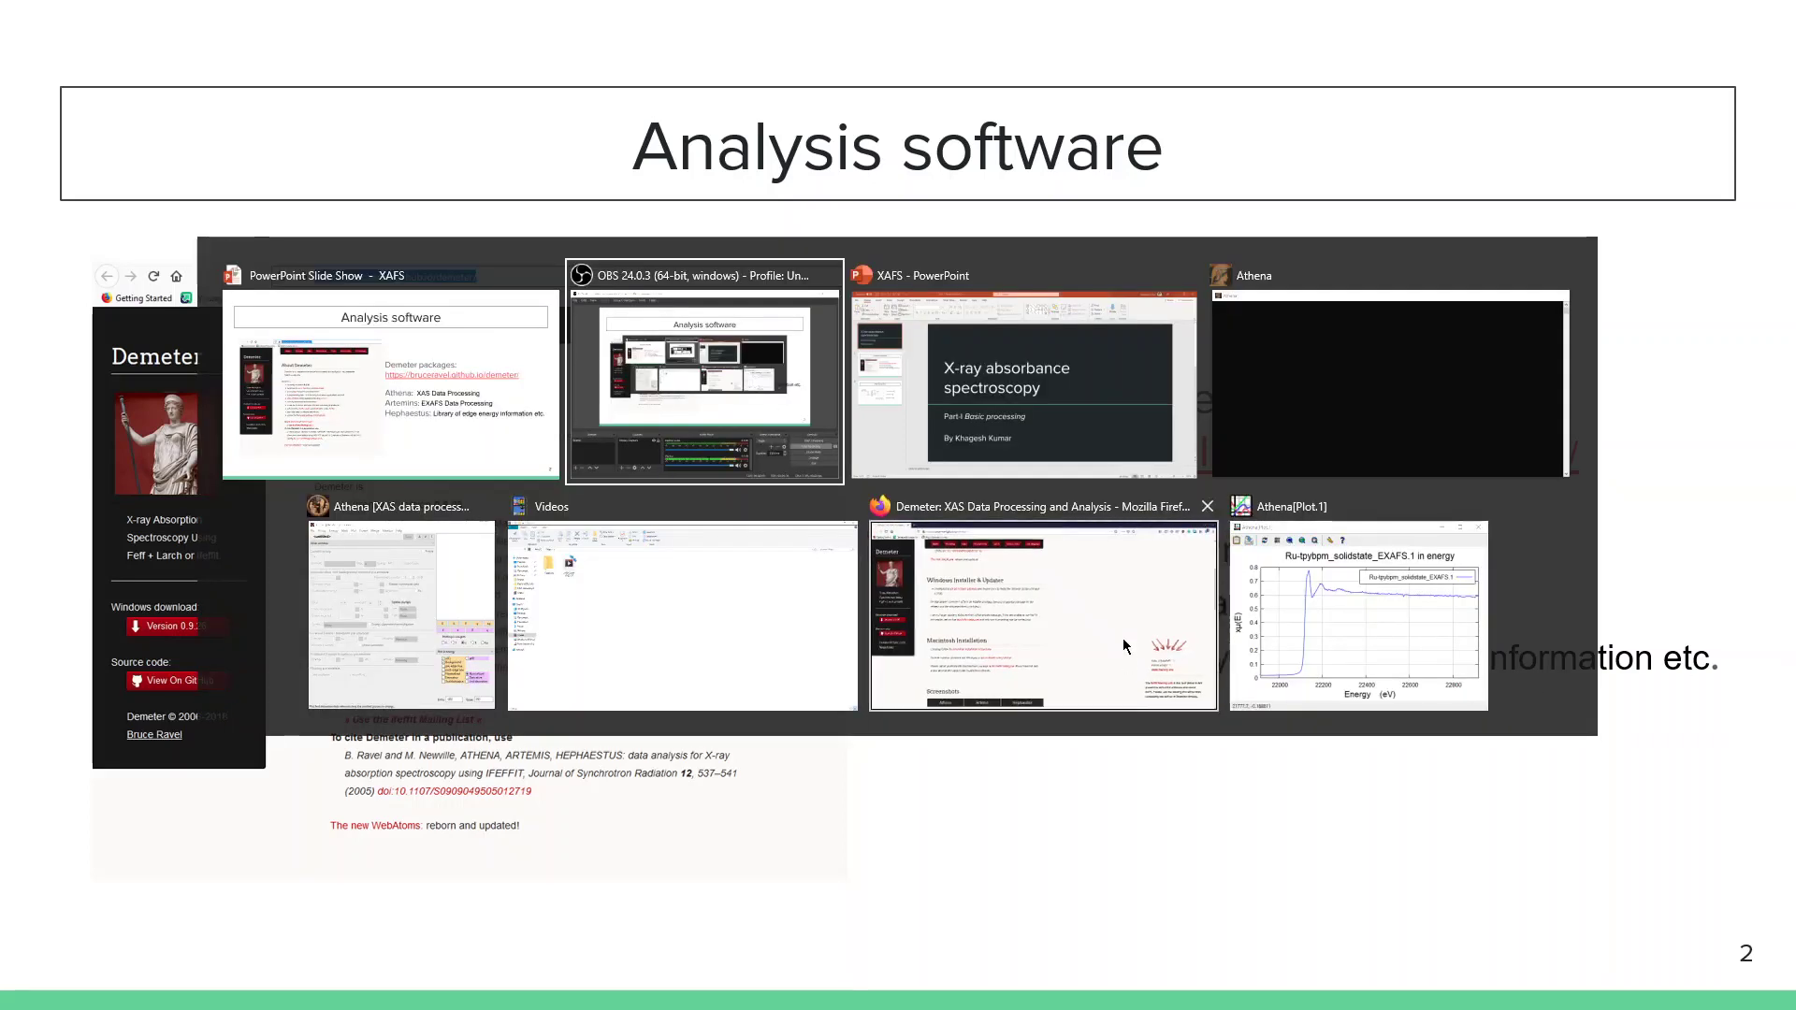
Start the 64 bit Demeter installer download in Firefox, cancel it, and resume the slide show.
{"action": "left_click", "coordinate": [1122, 645]}
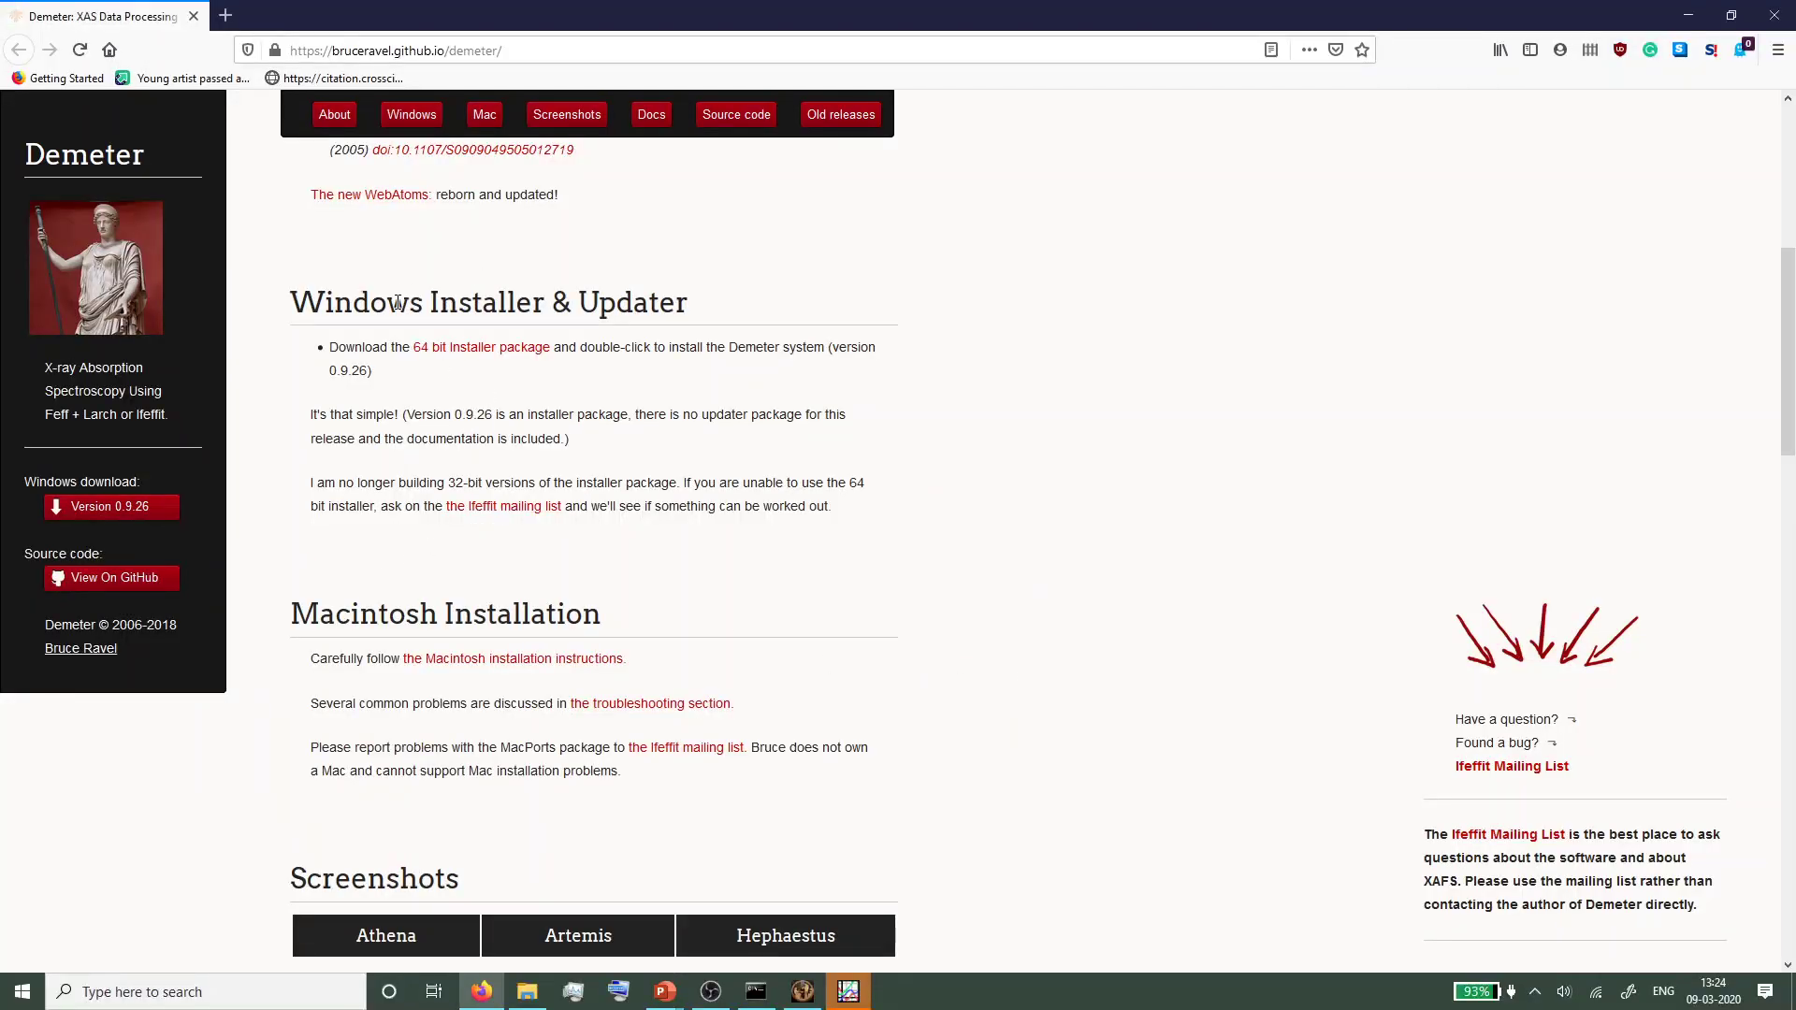
{"action": "left_click", "coordinate": [484, 348]}
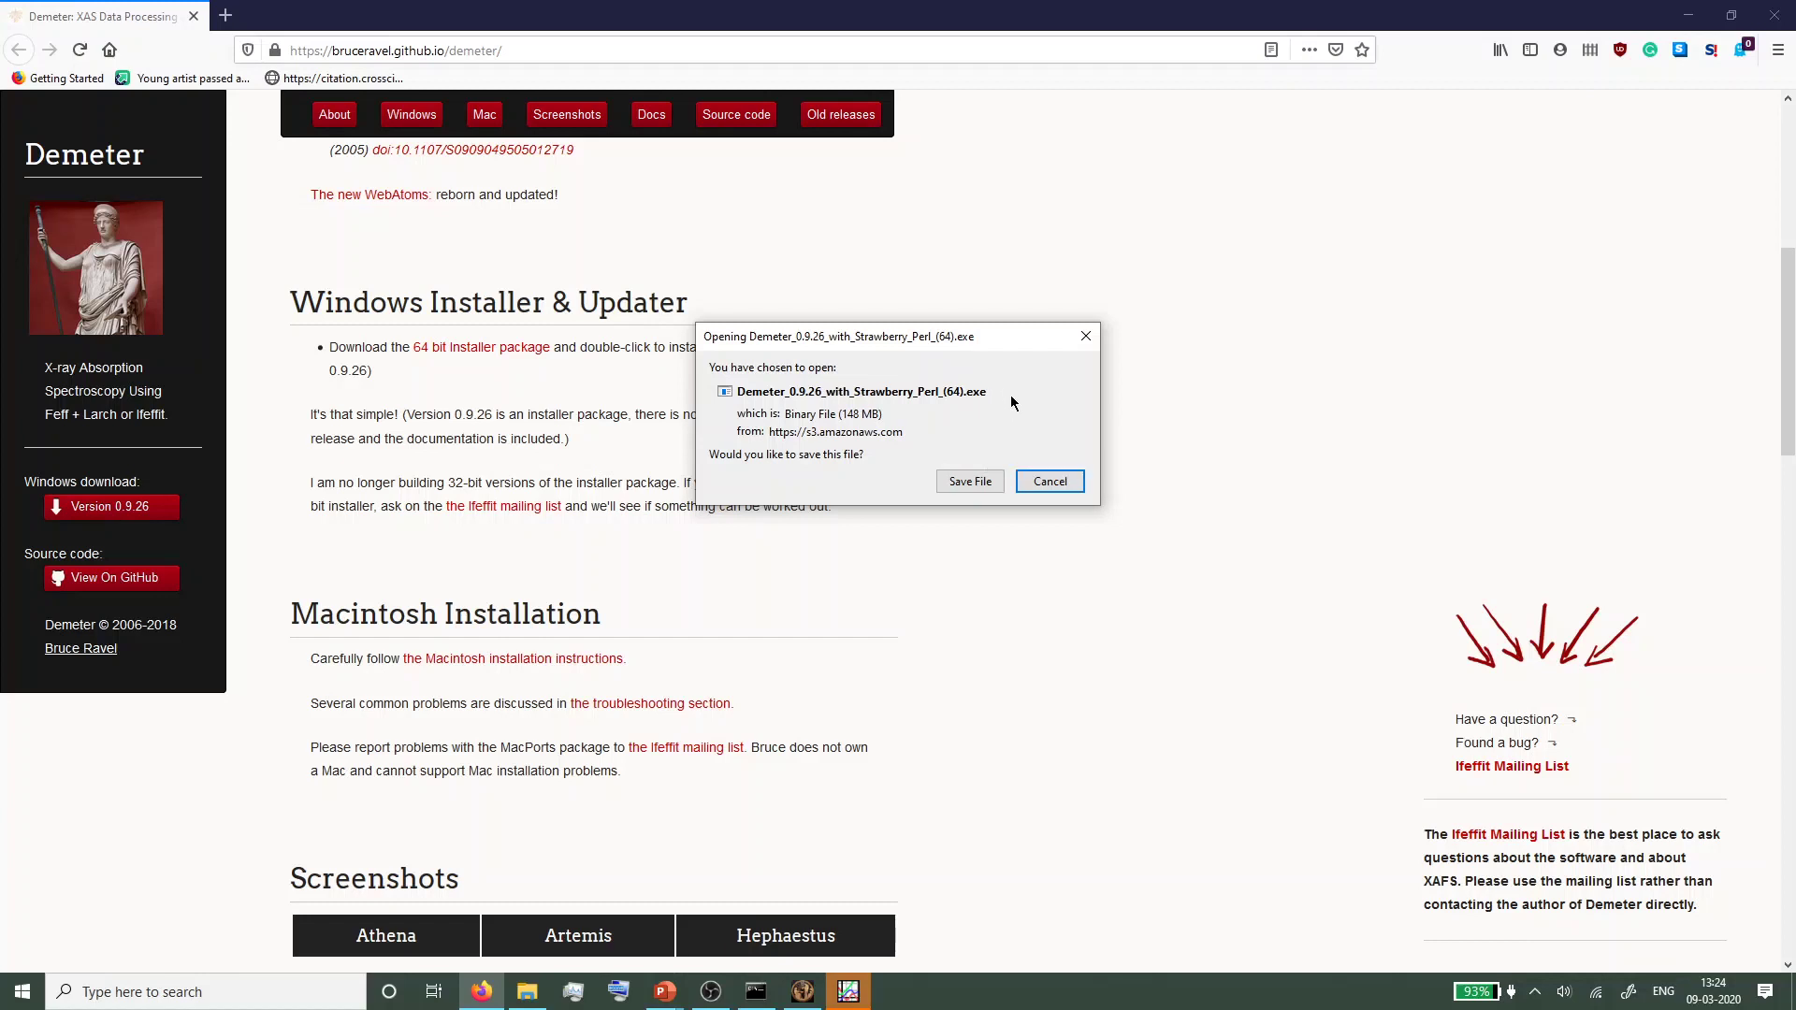
{"action": "left_click", "coordinate": [1047, 482]}
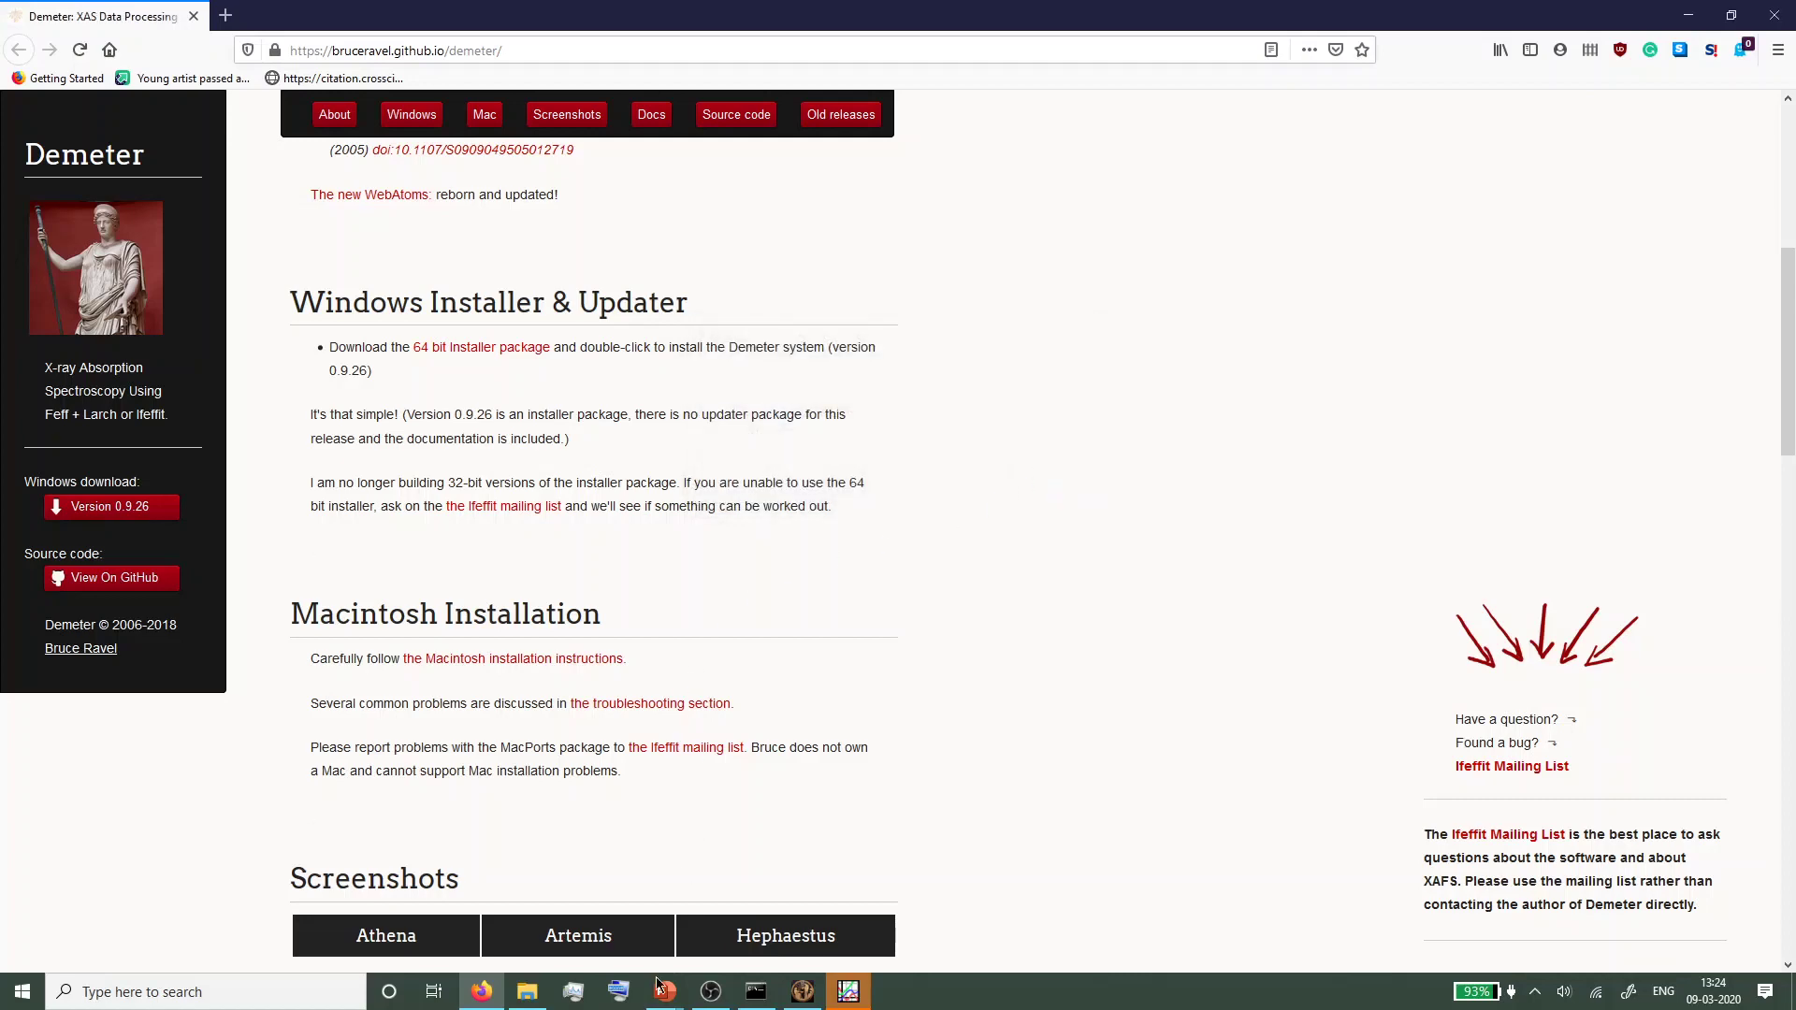
{"action": "mouse_move", "coordinate": [664, 991]}
{"action": "left_click", "coordinate": [724, 952]}
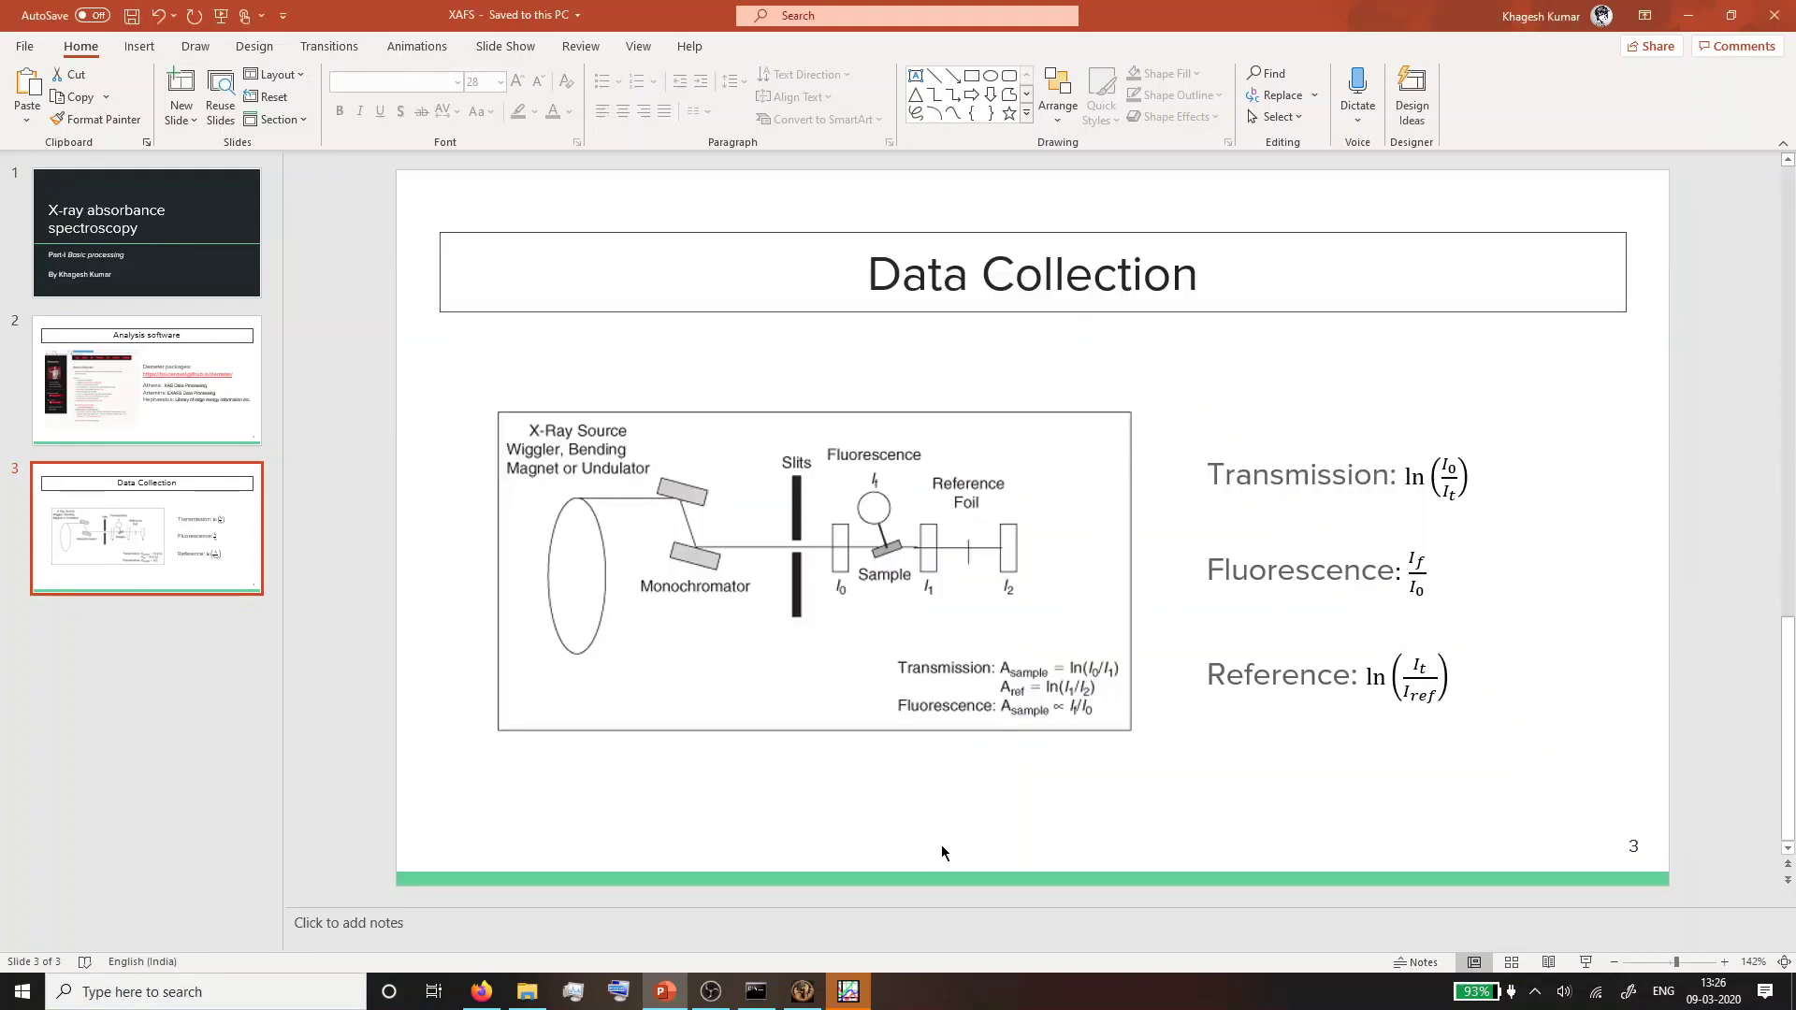
Bring Athena forward and start File > Import data.
{"action": "left_click", "coordinate": [792, 993]}
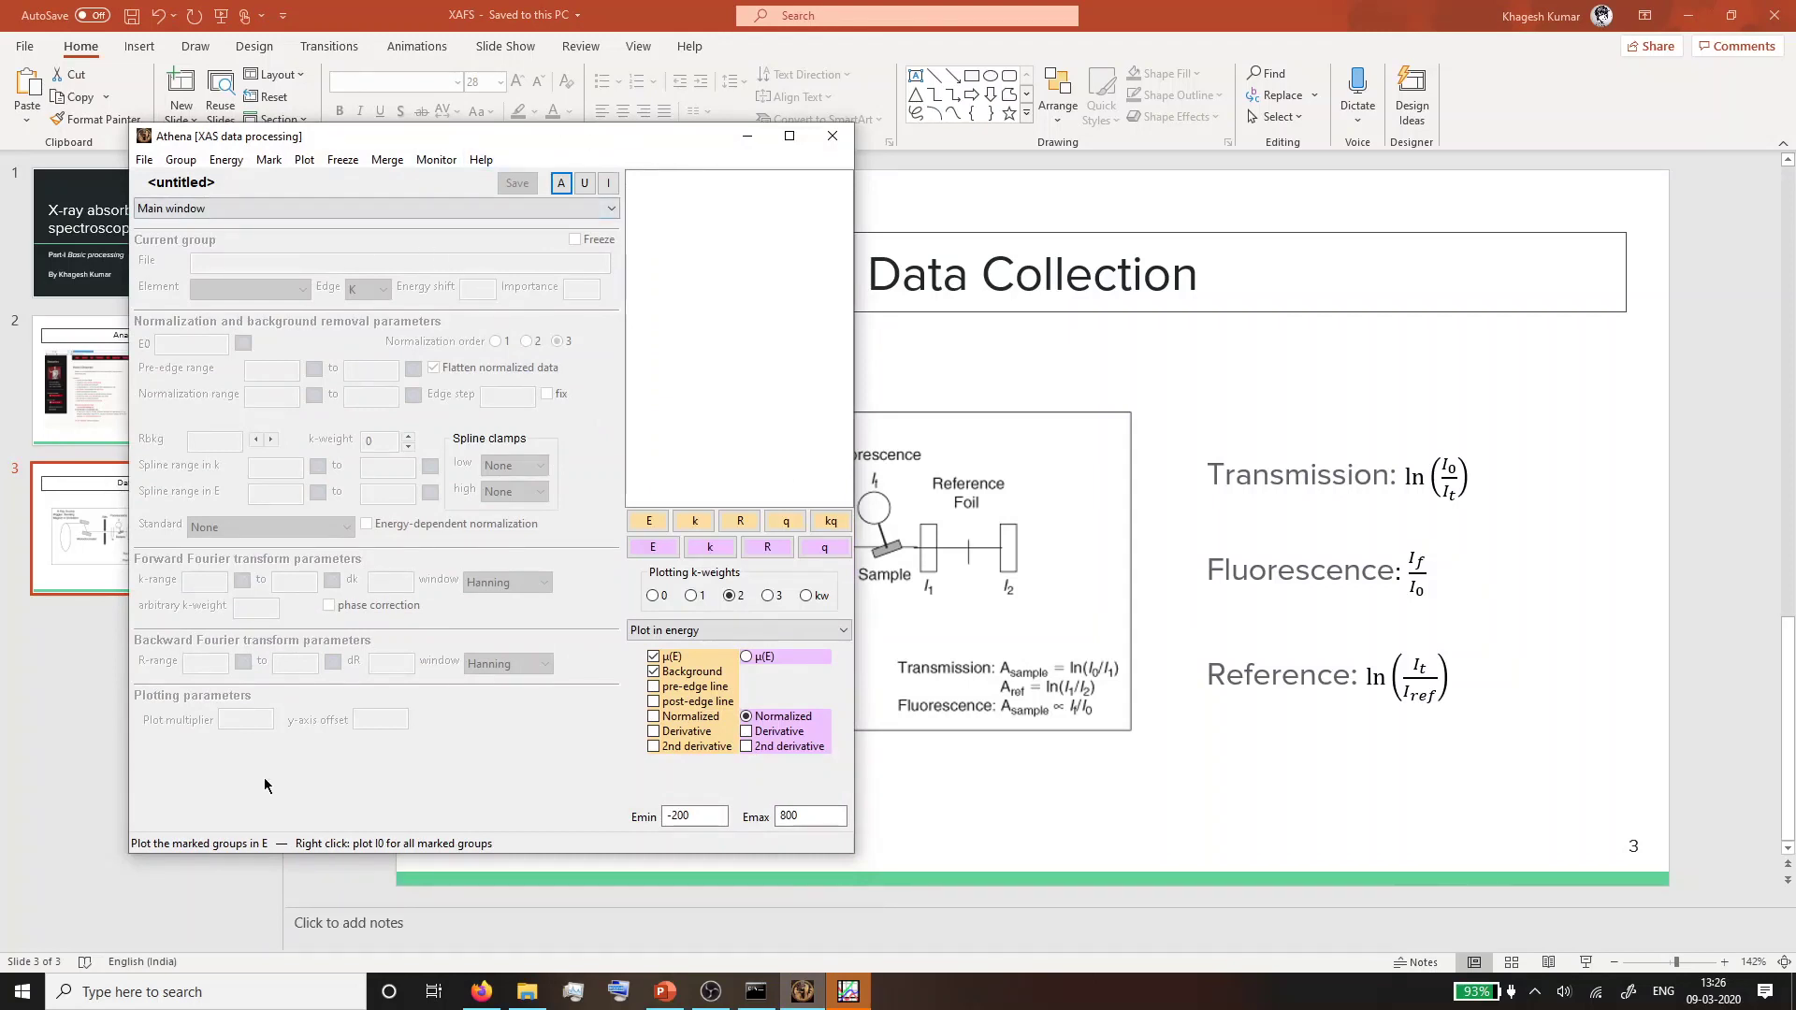
{"action": "left_click", "coordinate": [144, 160]}
{"action": "mouse_move", "coordinate": [159, 166]}
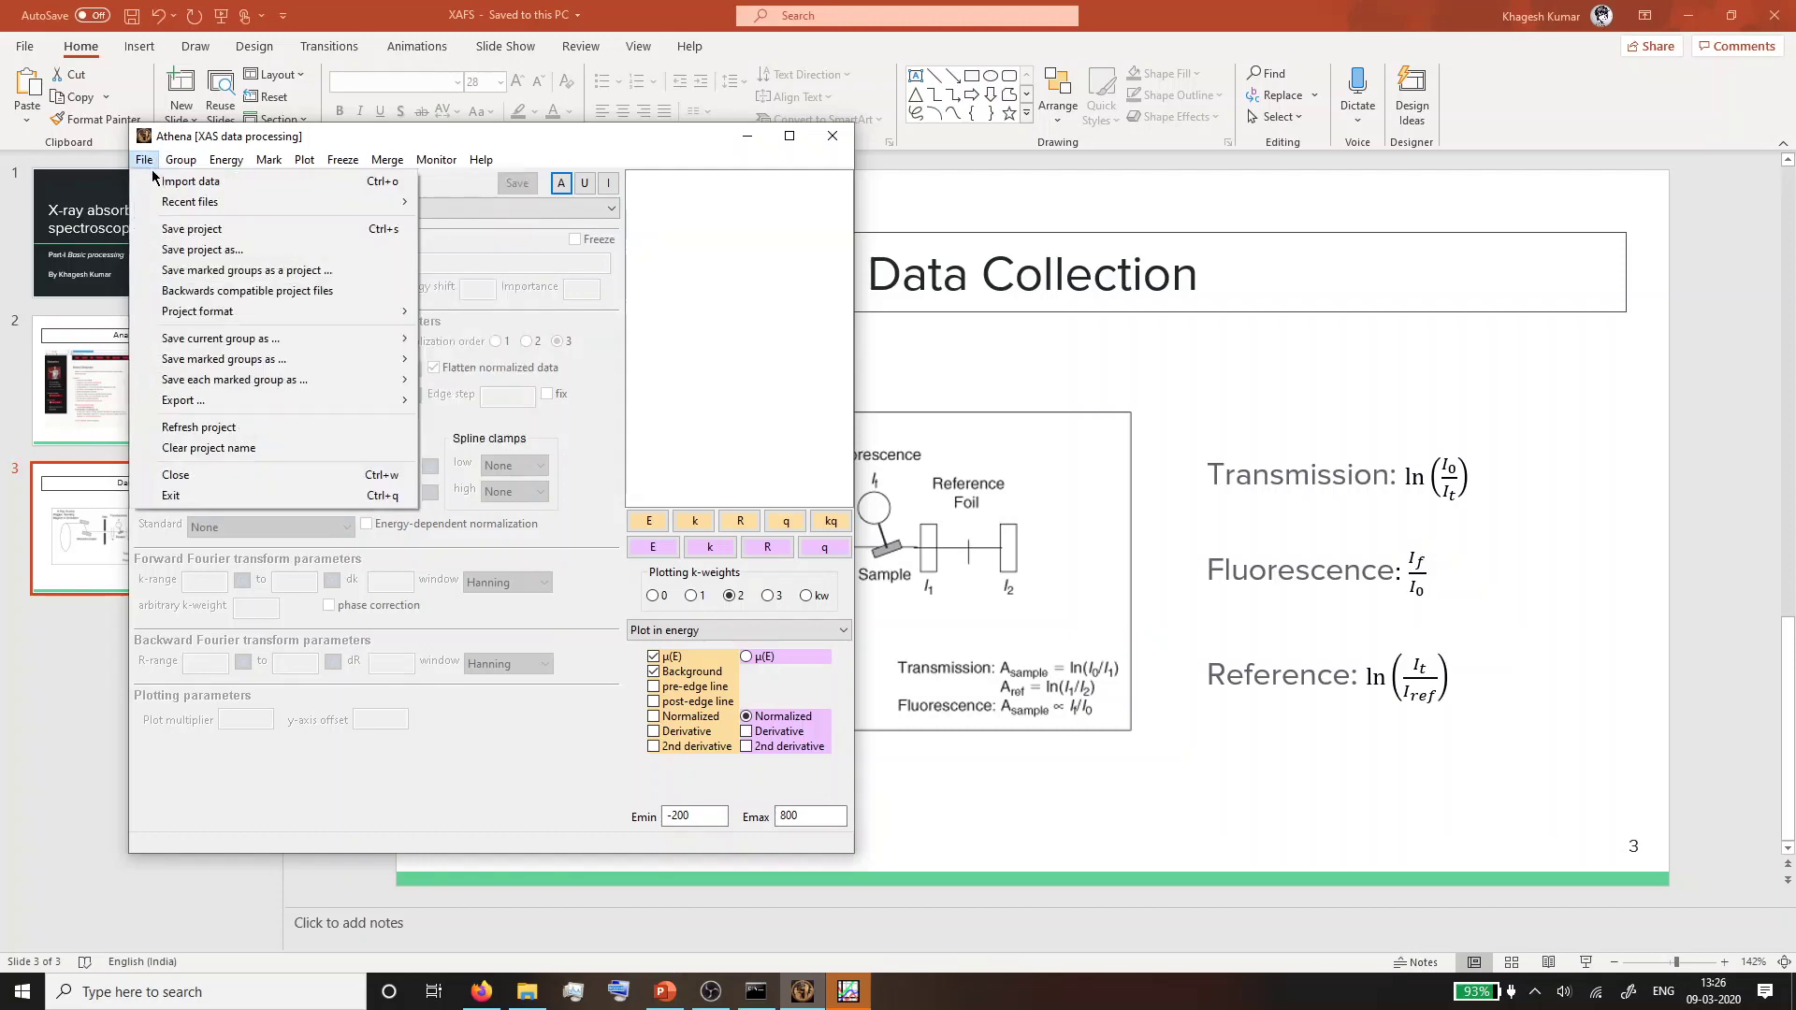
{"action": "left_click", "coordinate": [155, 183]}
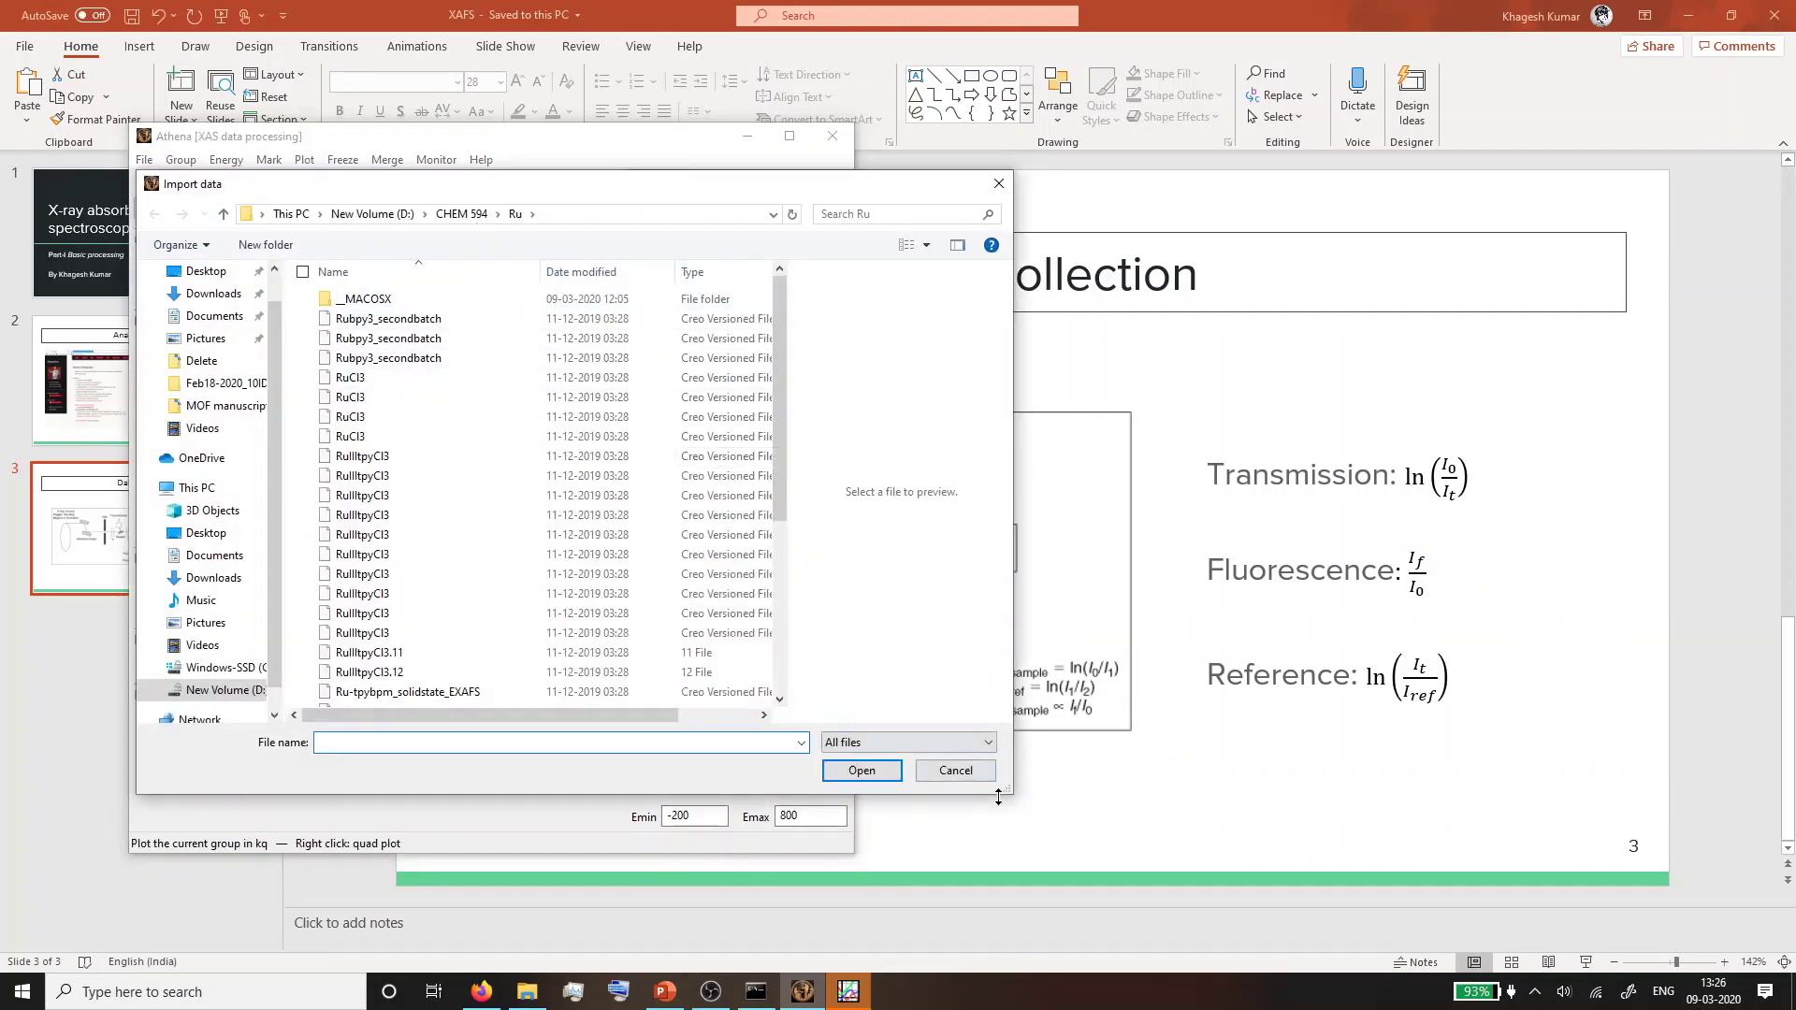
Select the Ru-tpybpm_solidstate_EXAFS scan files from the first through EXAFS.16.
{"action": "left_click_drag", "start_coordinate": [1008, 790], "coordinate": [1407, 917]}
{"action": "left_click", "coordinate": [514, 693]}
{"action": "scroll", "coordinate": [514, 693], "scroll_direction": "down", "scroll_amount": 2}
{"action": "scroll", "coordinate": [515, 693], "scroll_direction": "down", "scroll_amount": 1}
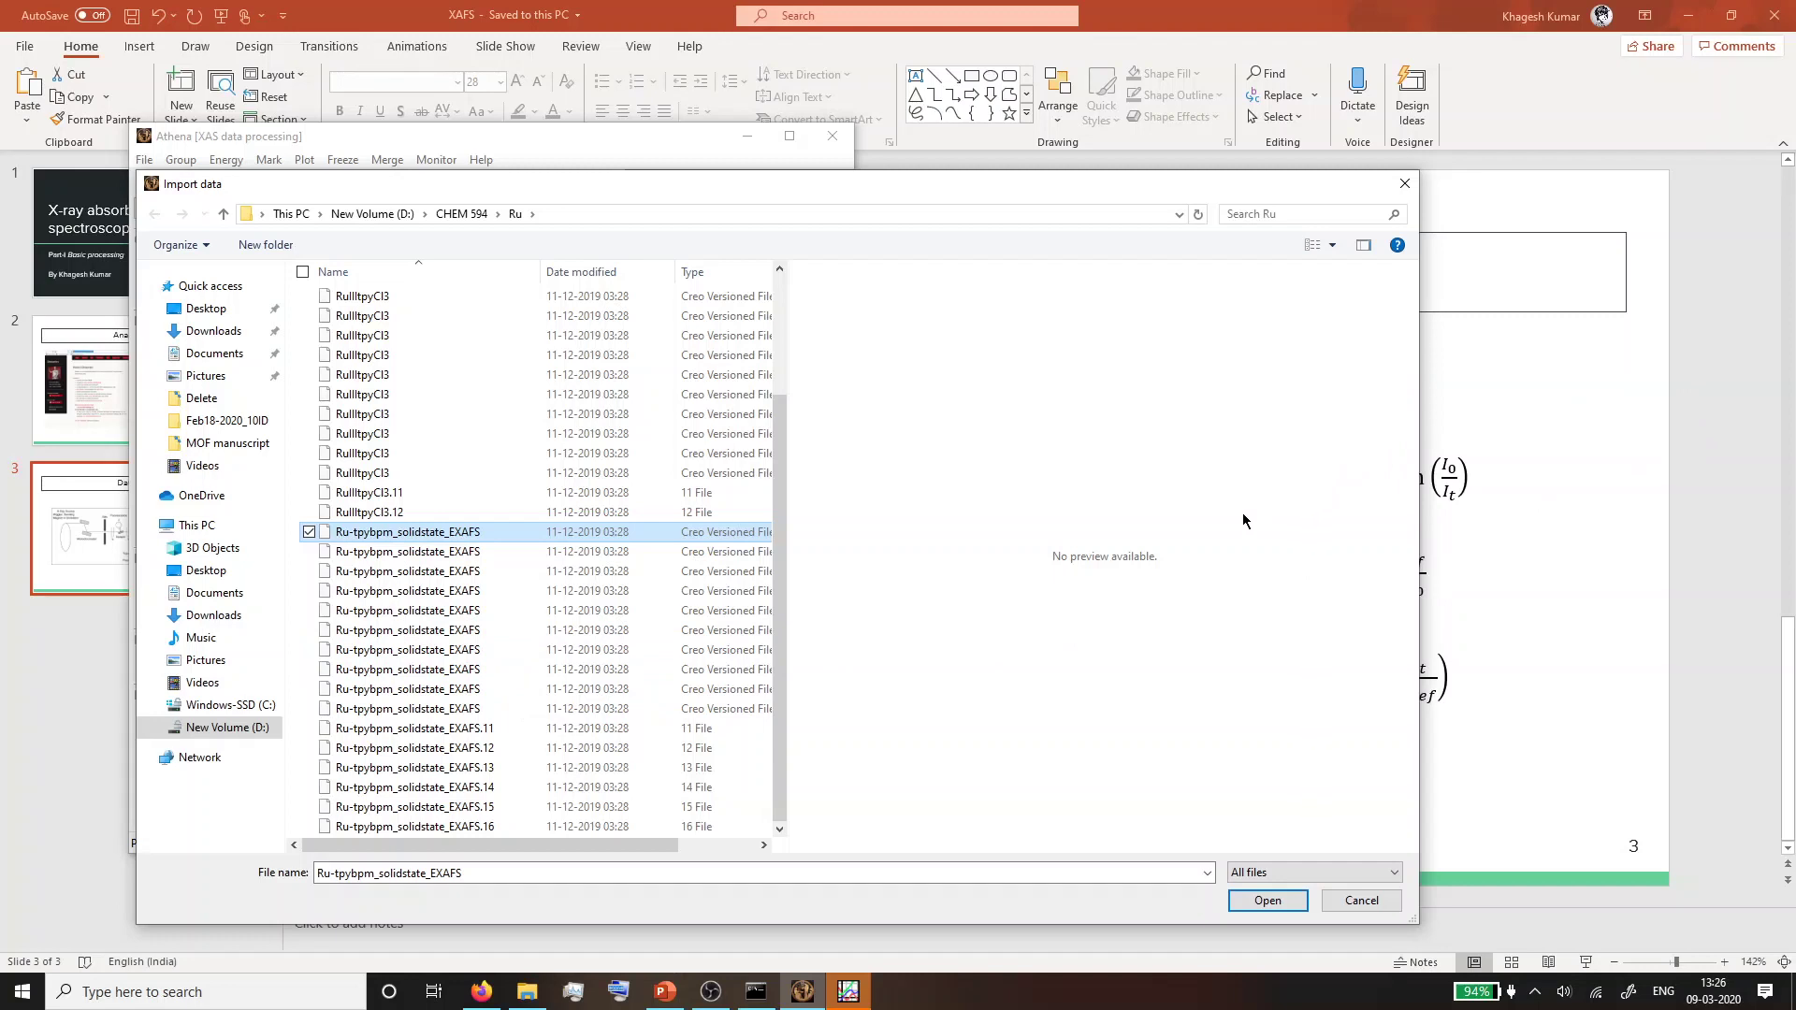
{"action": "left_click", "coordinate": [436, 828], "text": "shift"}
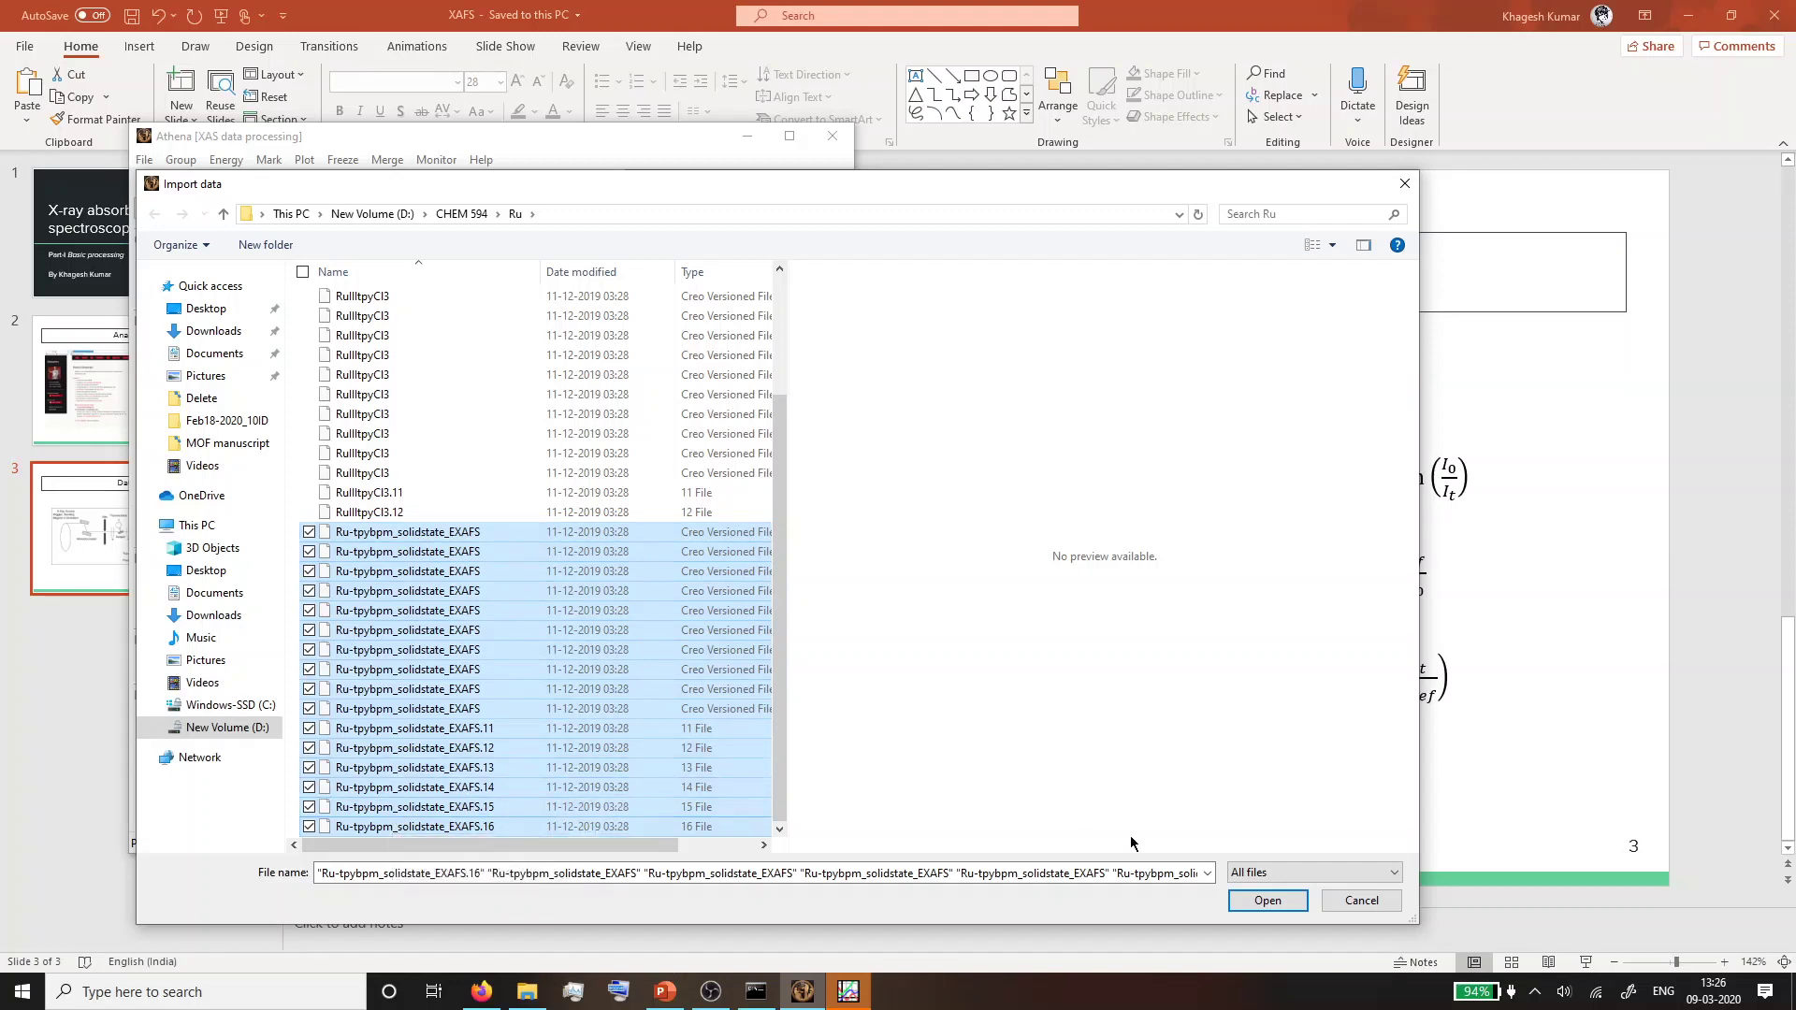
Import the scans with μ(E) as column 11 over column 4 and channel 9 as reference numerator.
{"action": "left_click", "coordinate": [1267, 900]}
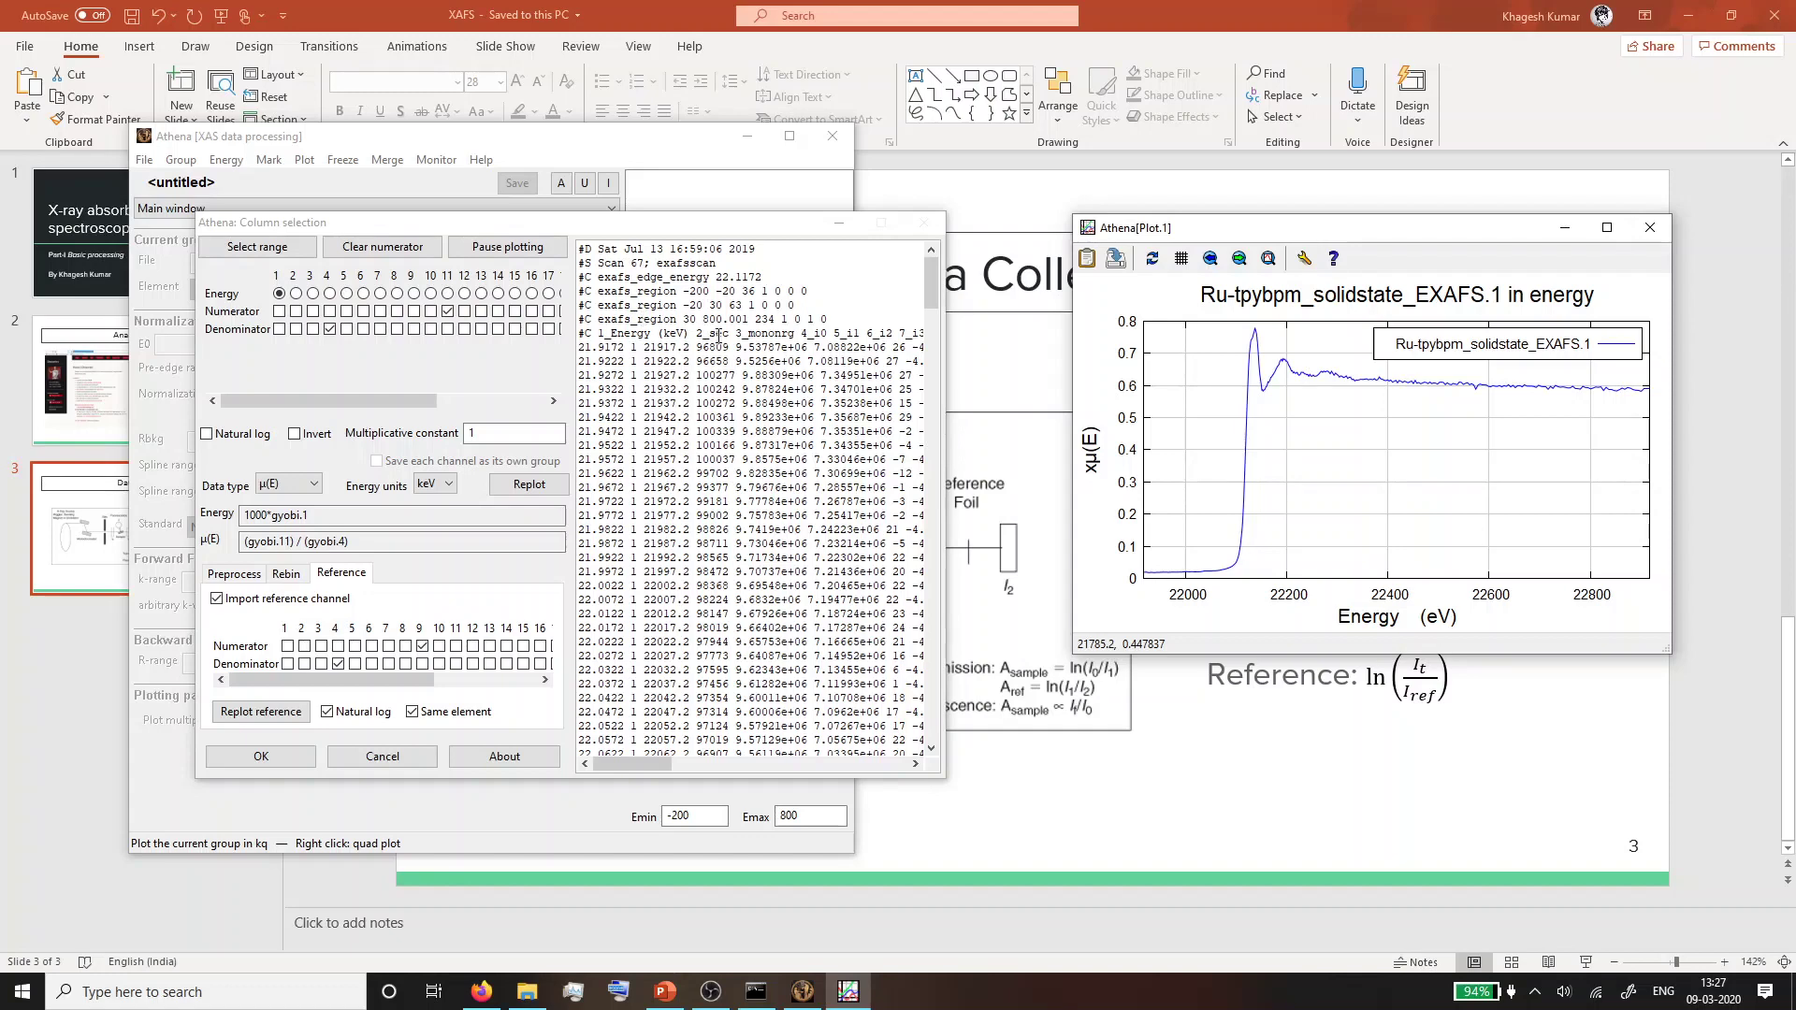
{"action": "left_click", "coordinate": [840, 335]}
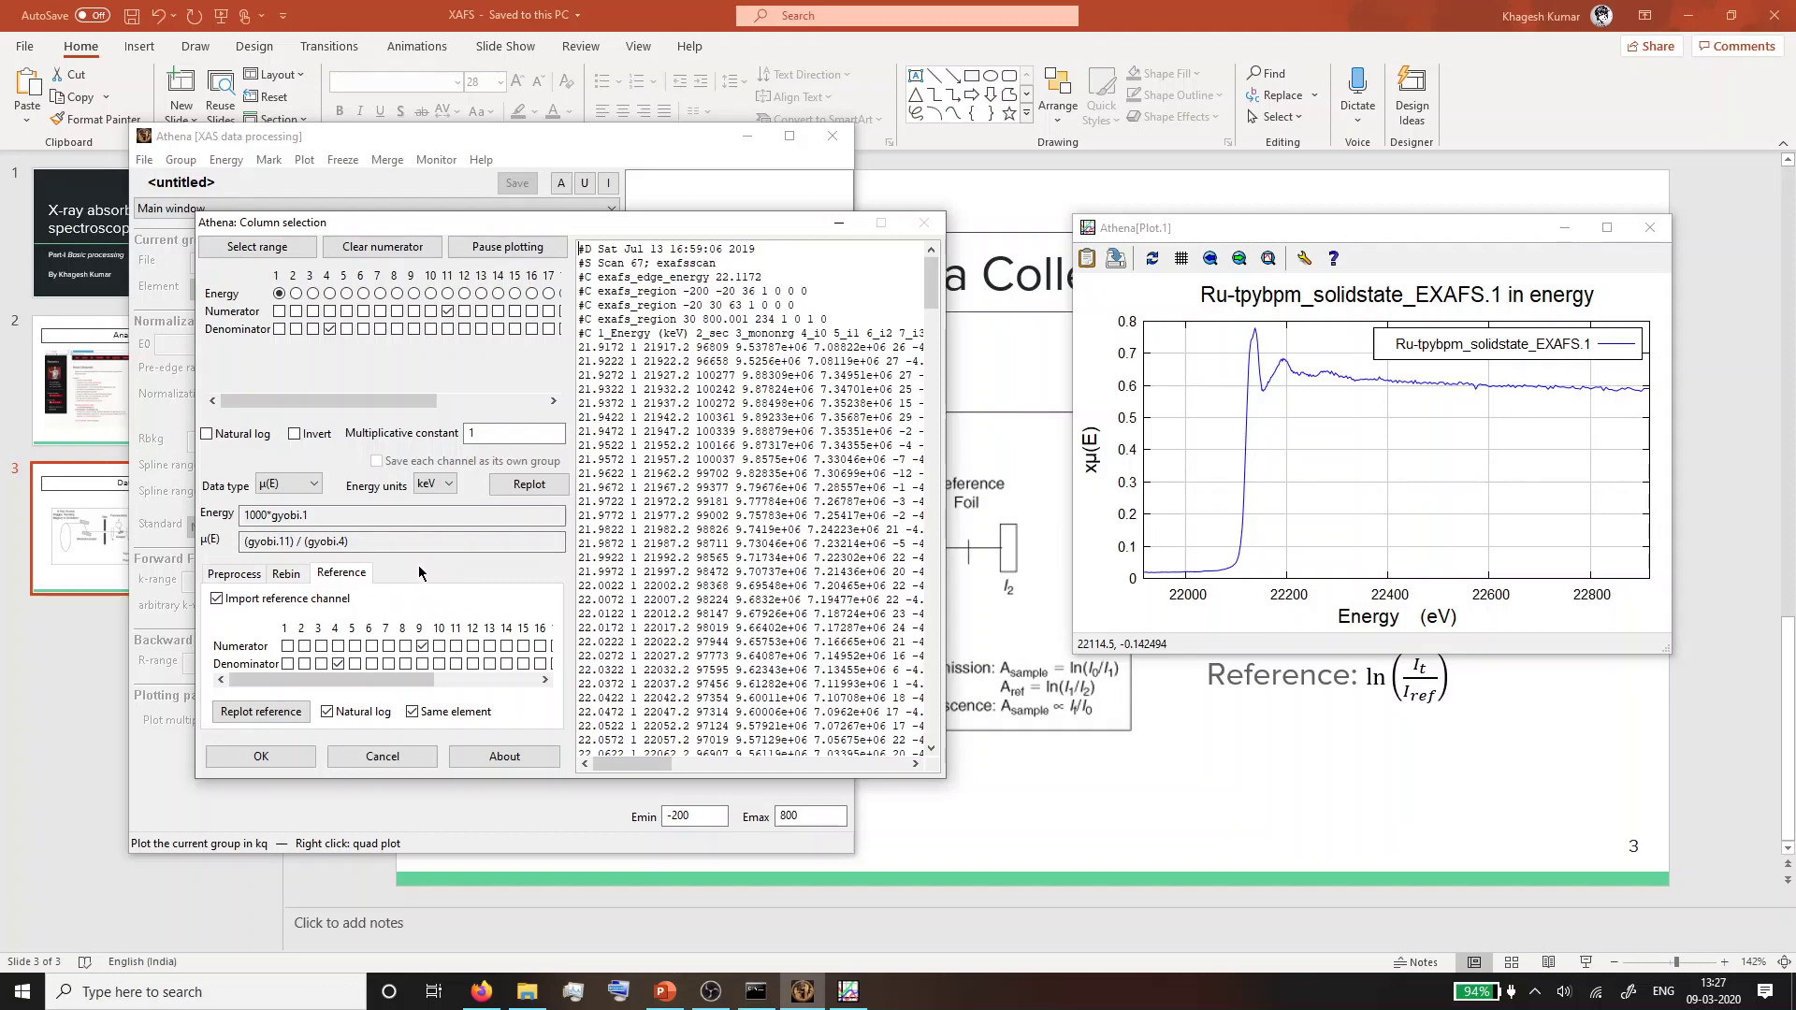
{"action": "left_click", "coordinate": [422, 647]}
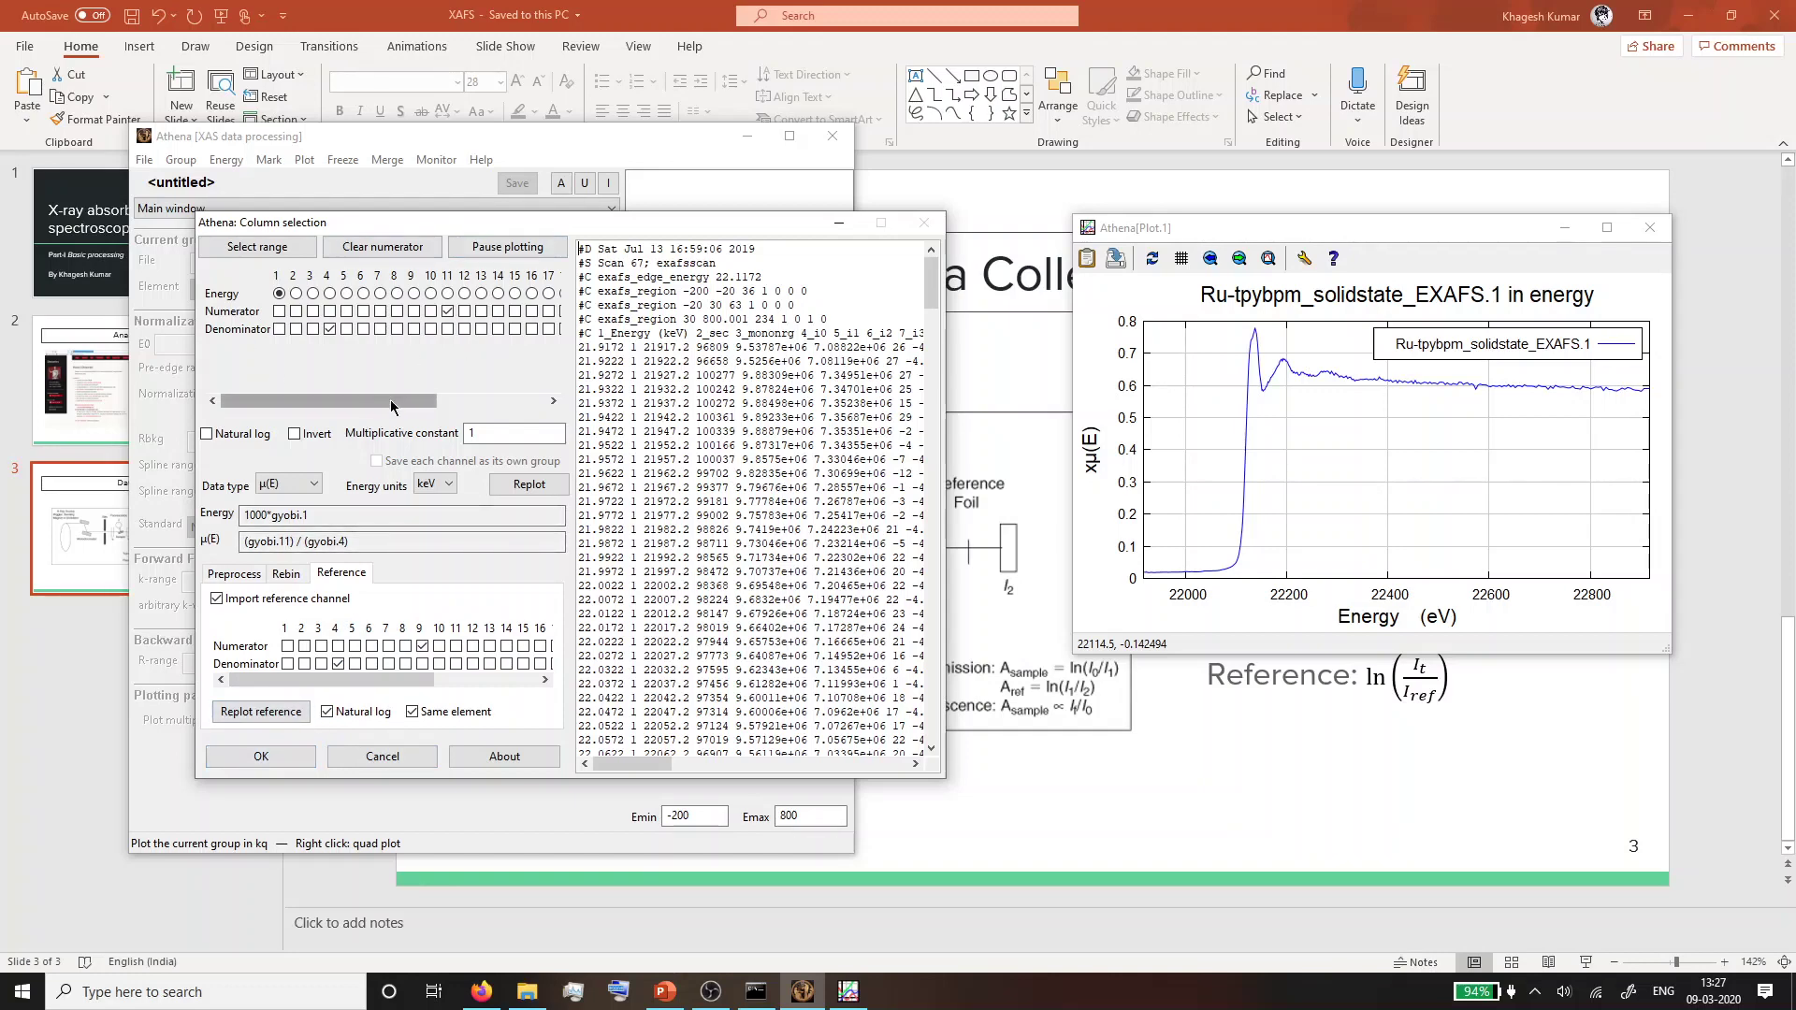
{"action": "left_click", "coordinate": [464, 312]}
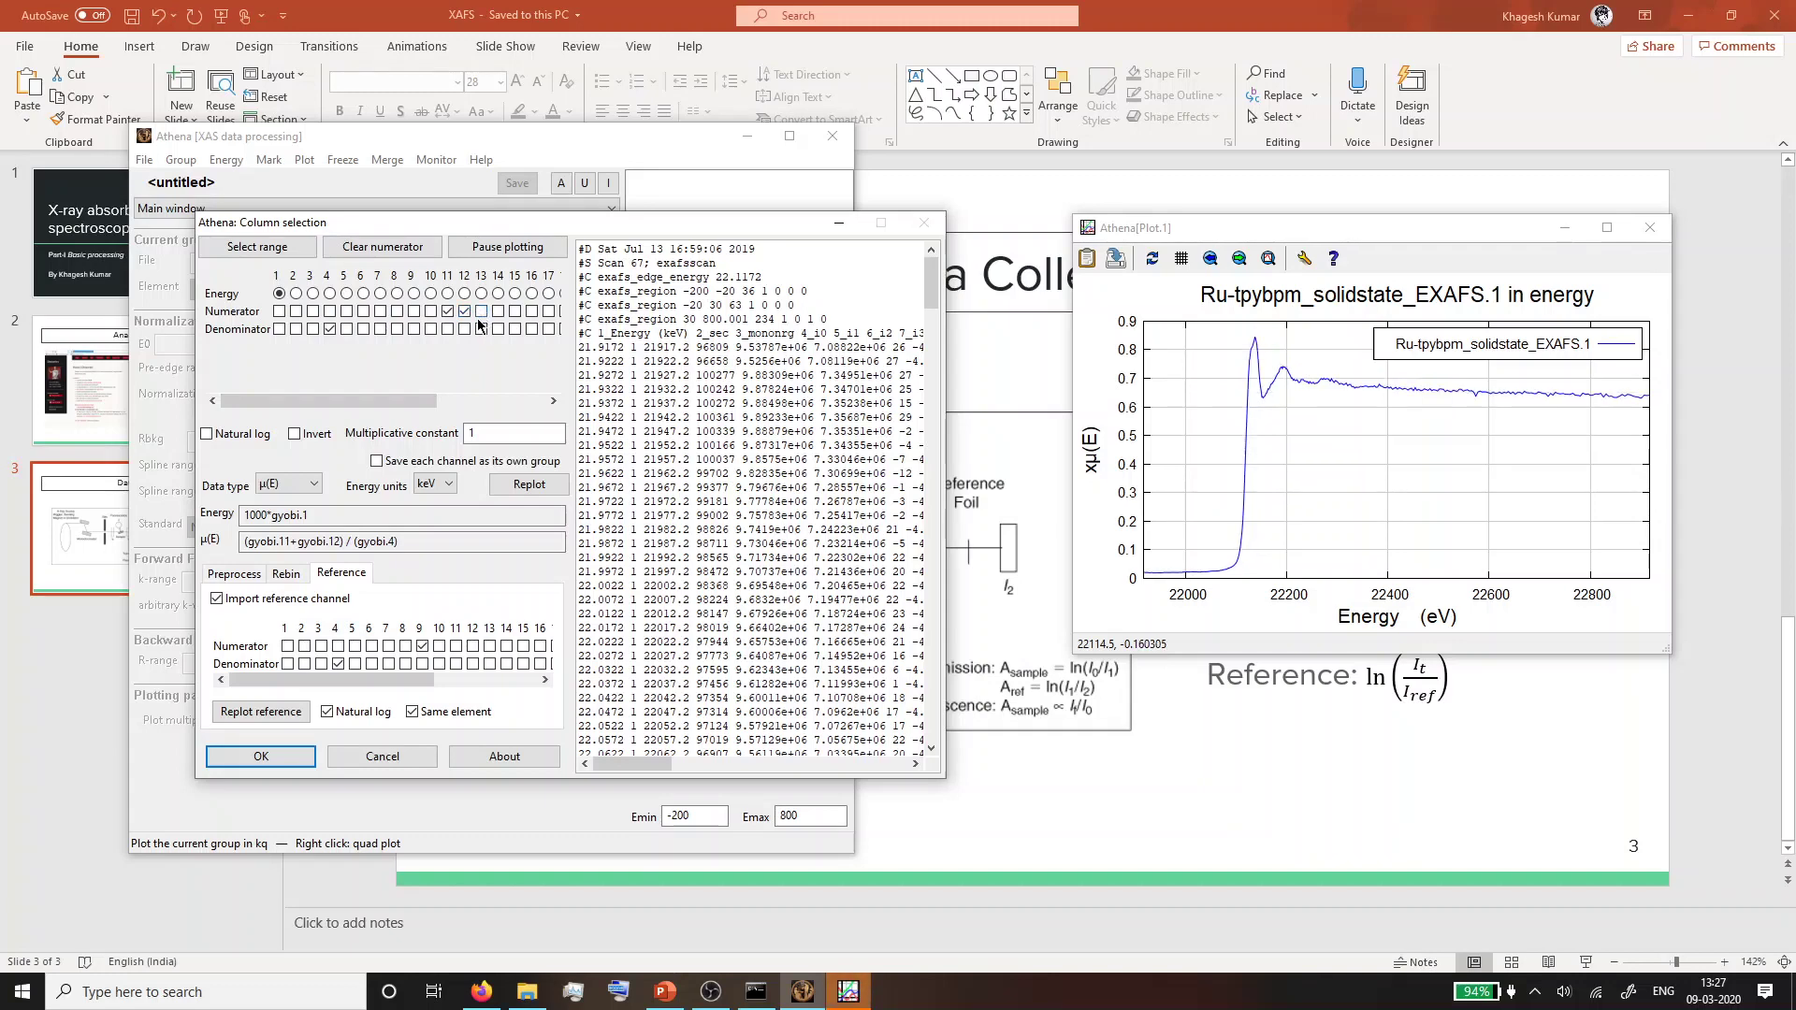
{"action": "left_click", "coordinate": [465, 311]}
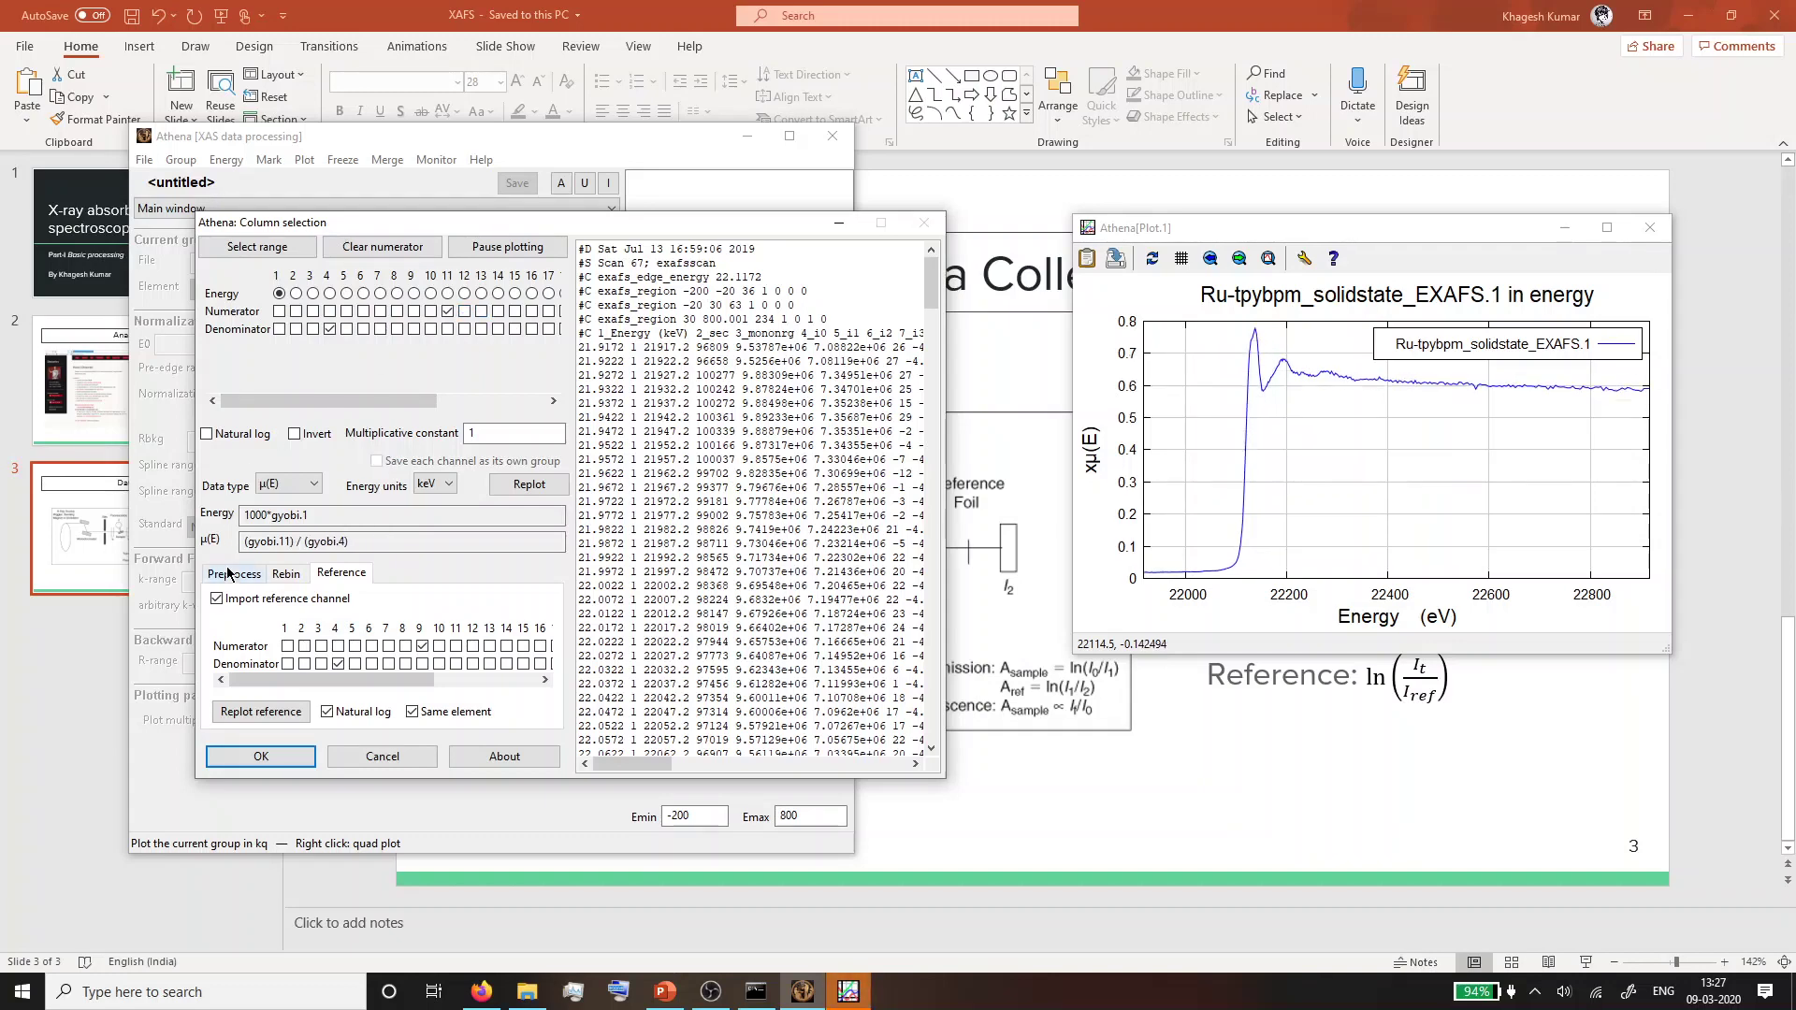
{"action": "left_click", "coordinate": [261, 756]}
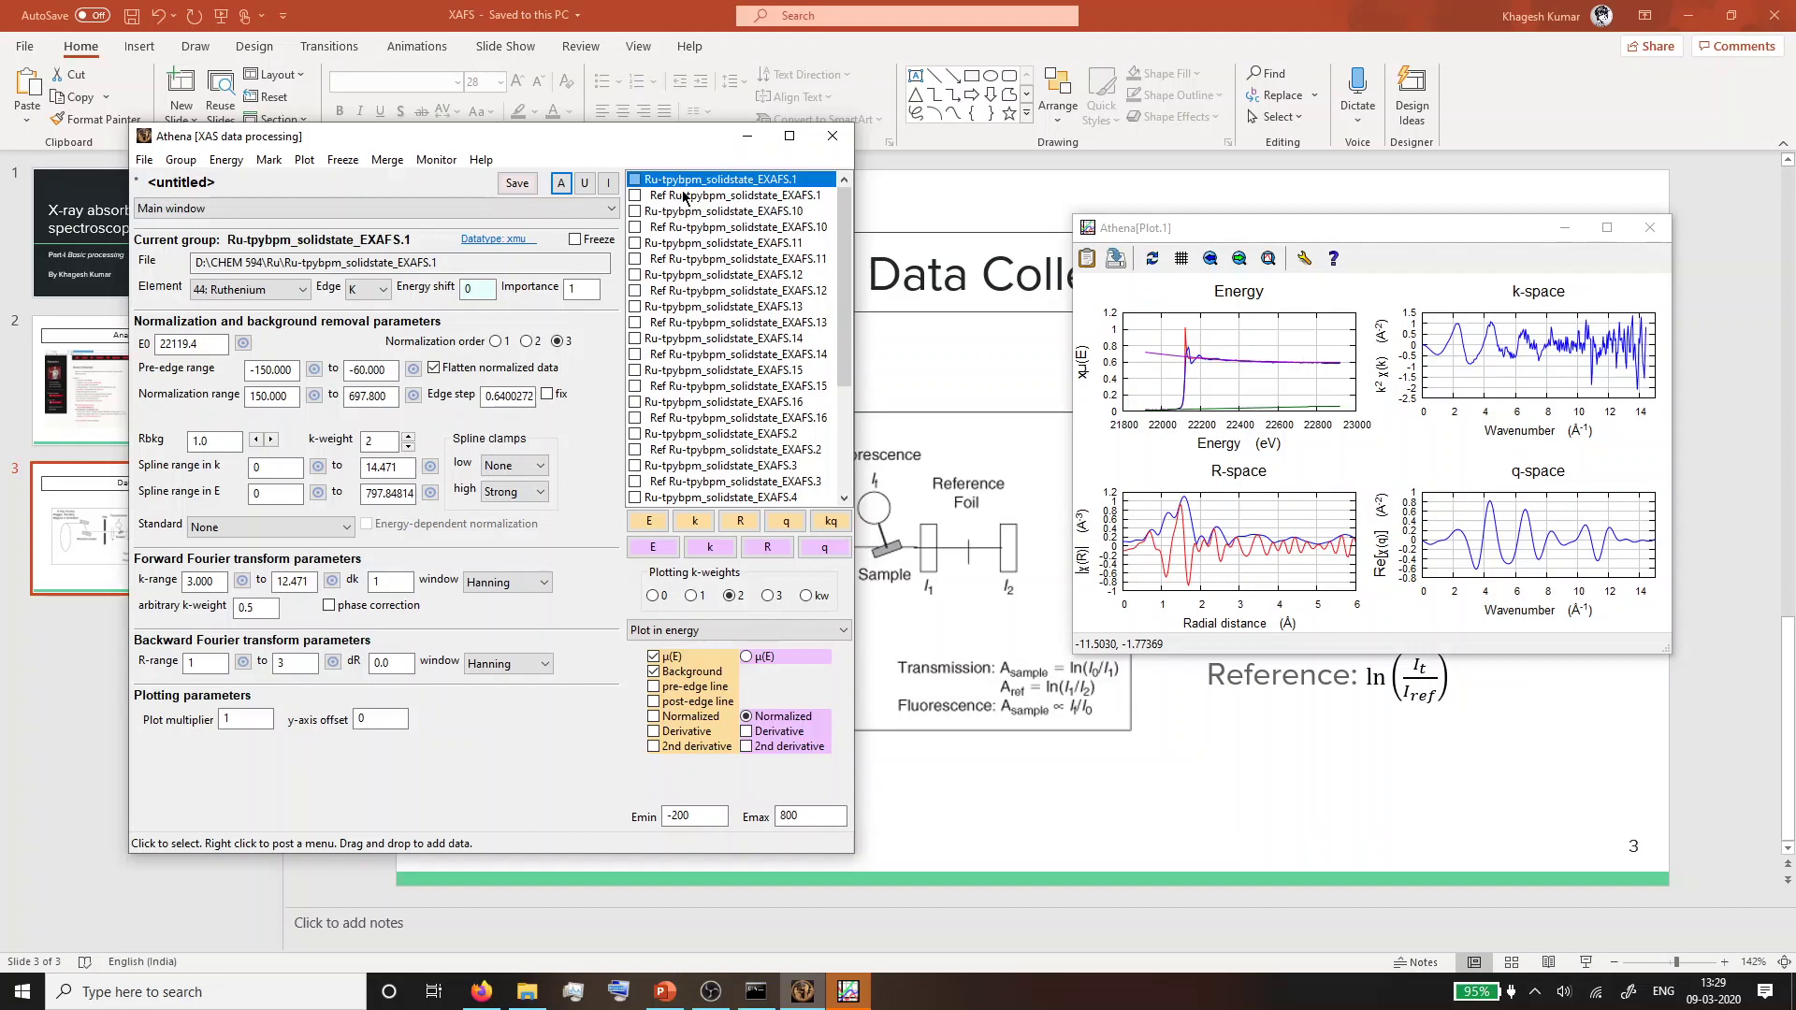
Select Ref Ru-tpybpm_solidstate_EXAFS.1 and choose Calibrate data from the processing tools.
{"action": "left_click", "coordinate": [678, 197]}
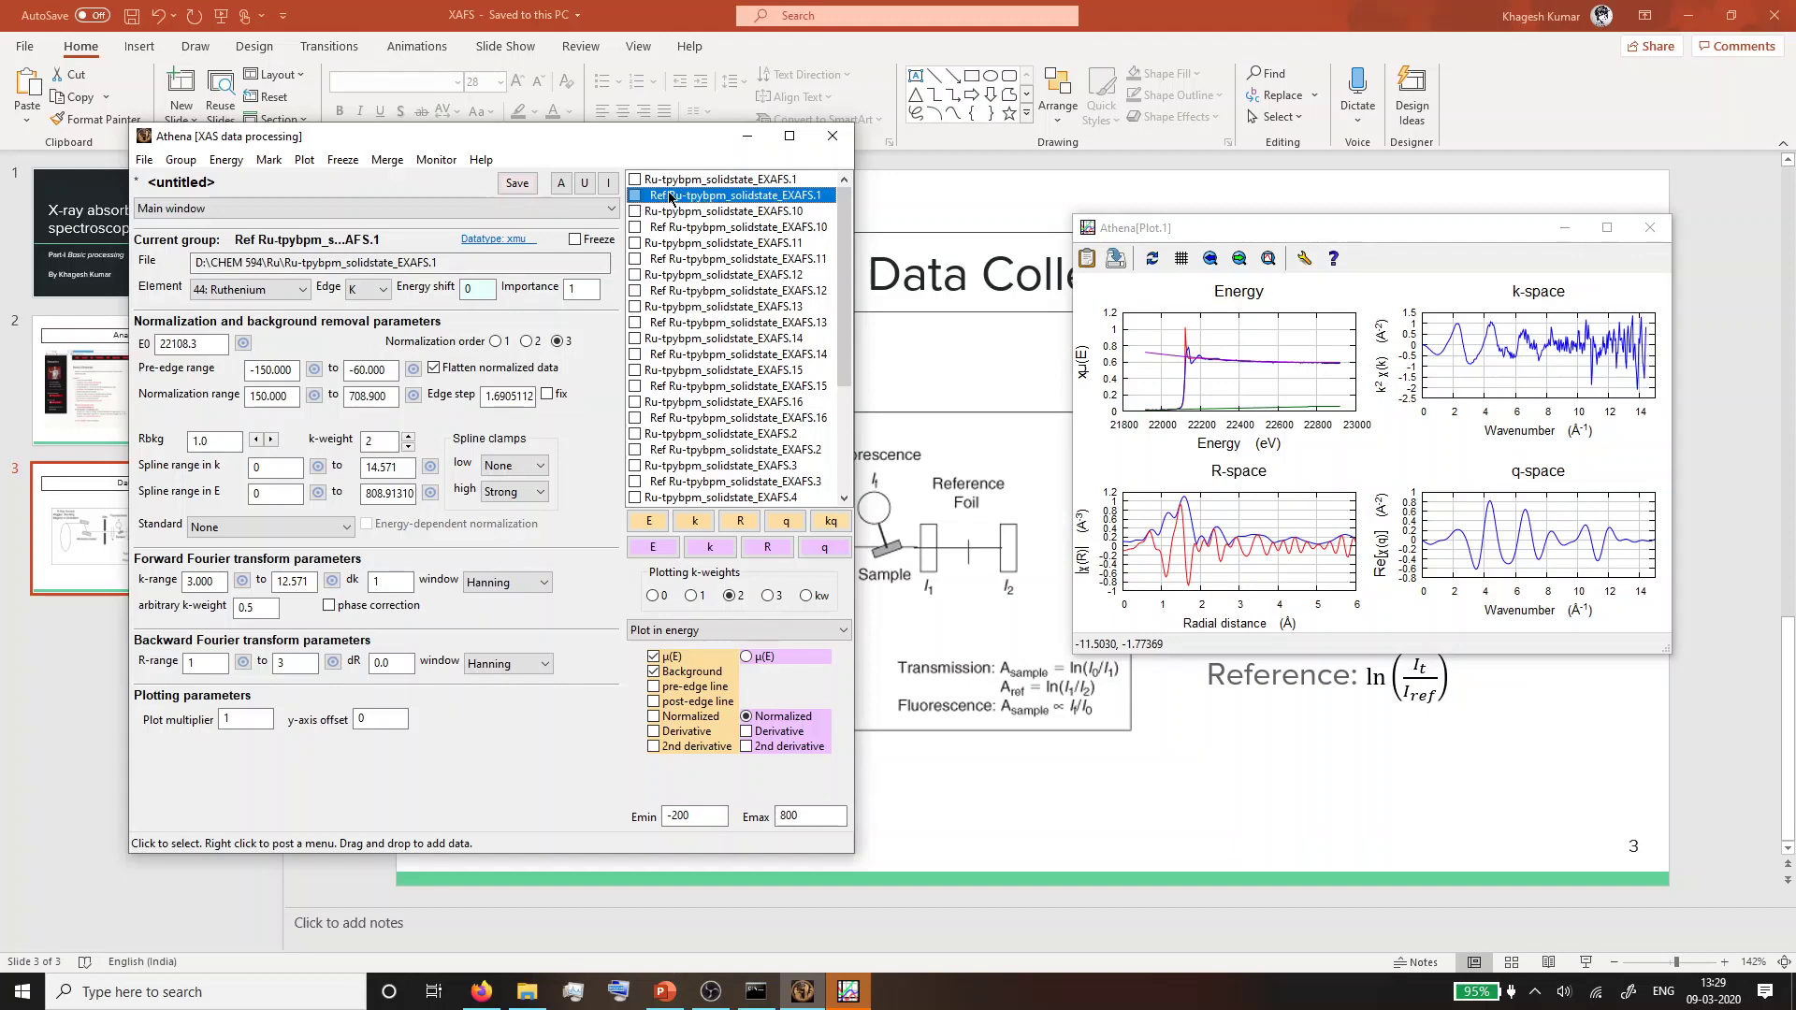
{"action": "left_click", "coordinate": [594, 208]}
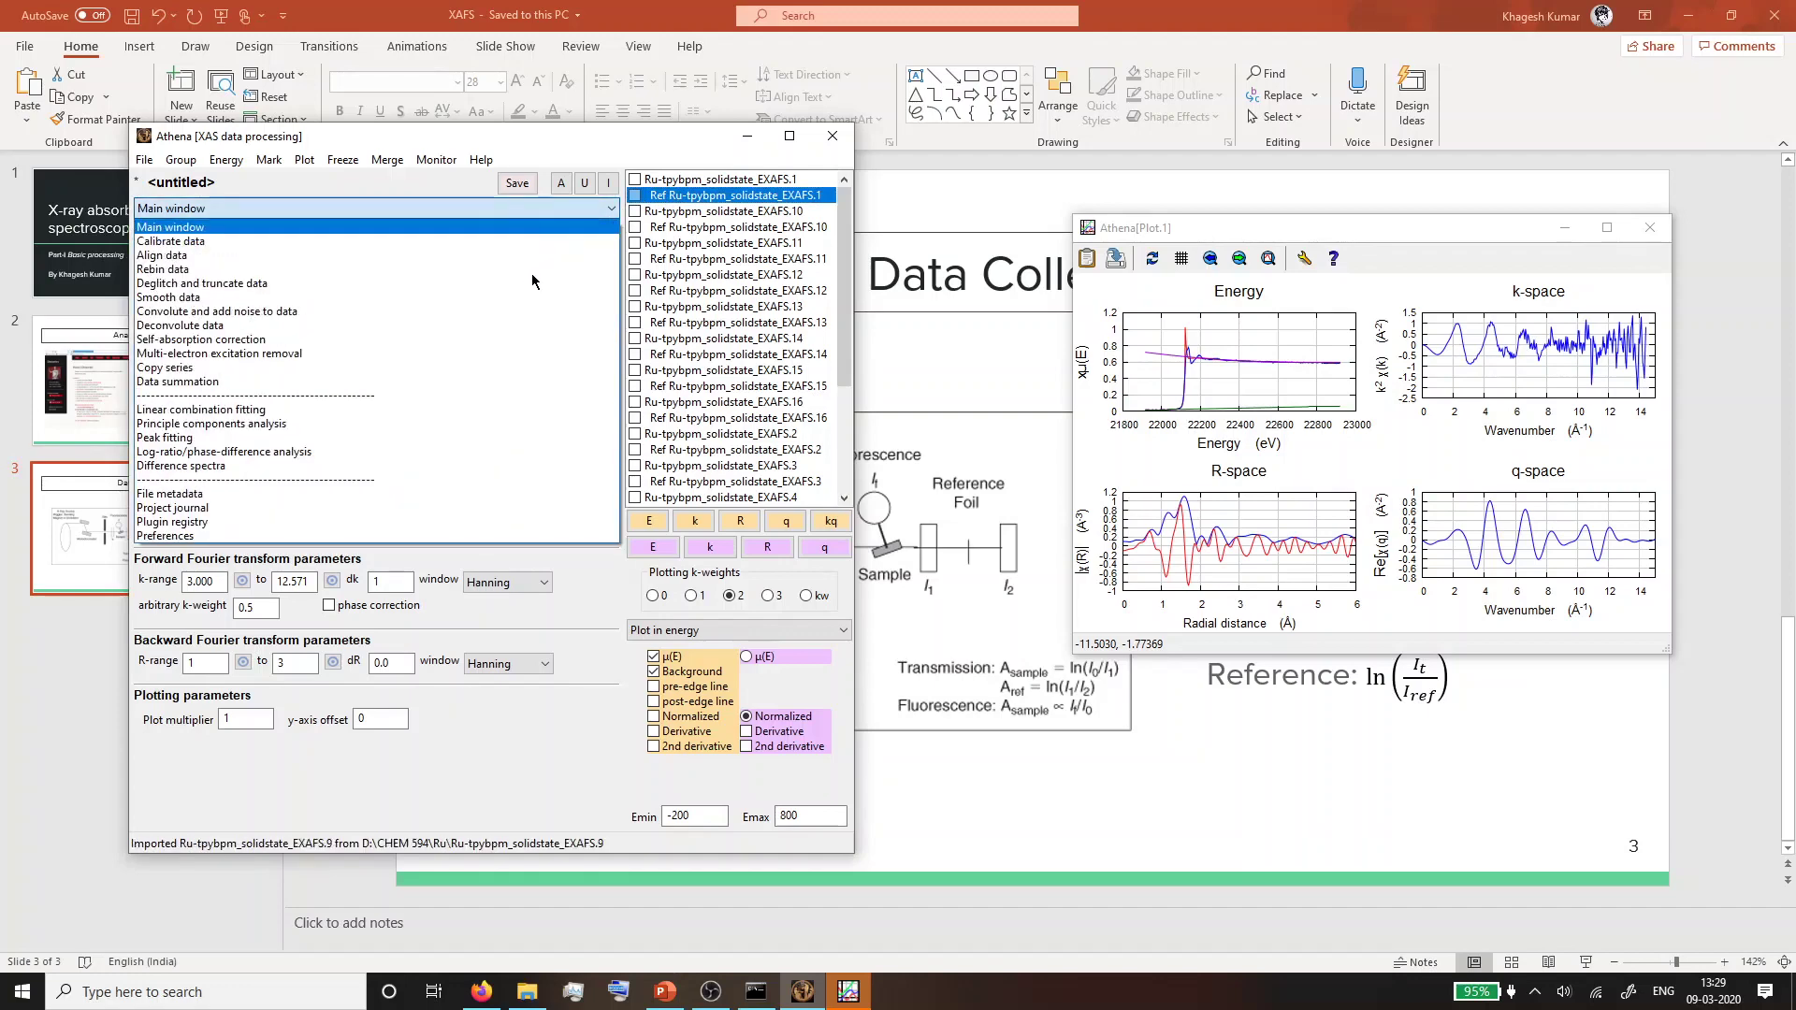
Calibrate the Ref EXAFS.1 edge to 22117 using the second-derivative view, giving a 9.344 eV shift.
{"action": "left_click", "coordinate": [183, 242]}
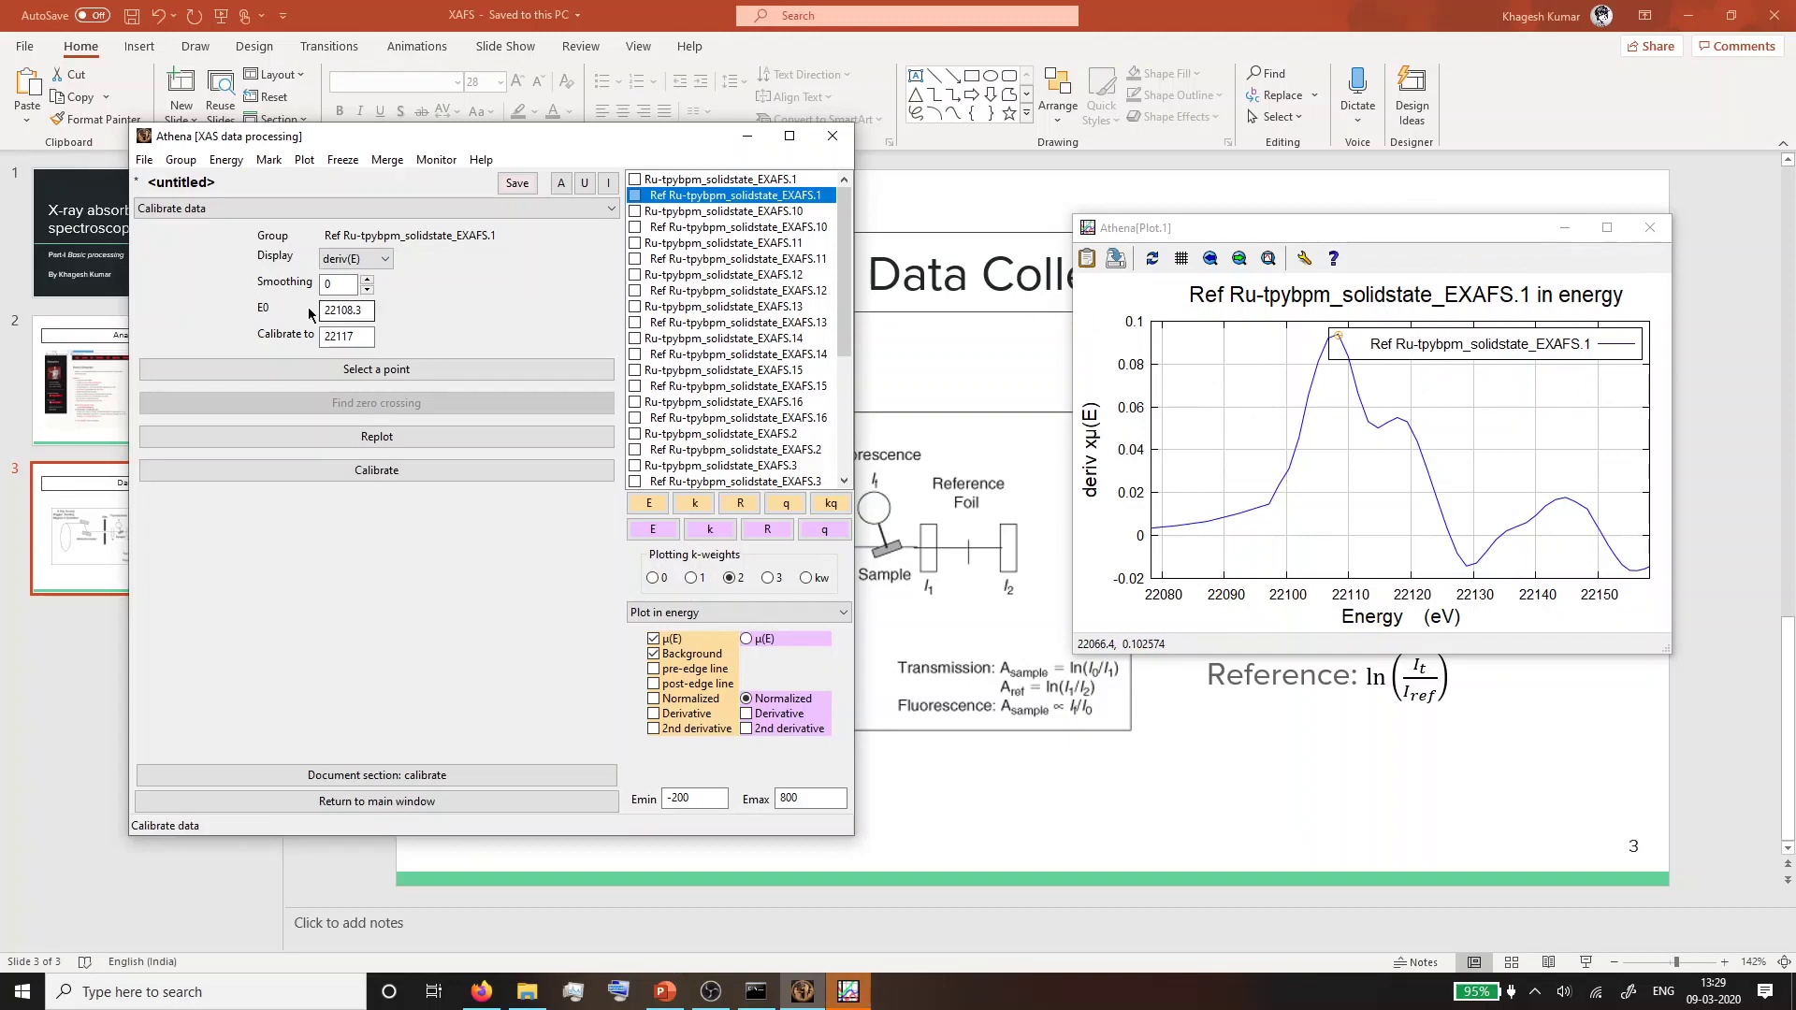
{"action": "left_click", "coordinate": [333, 261]}
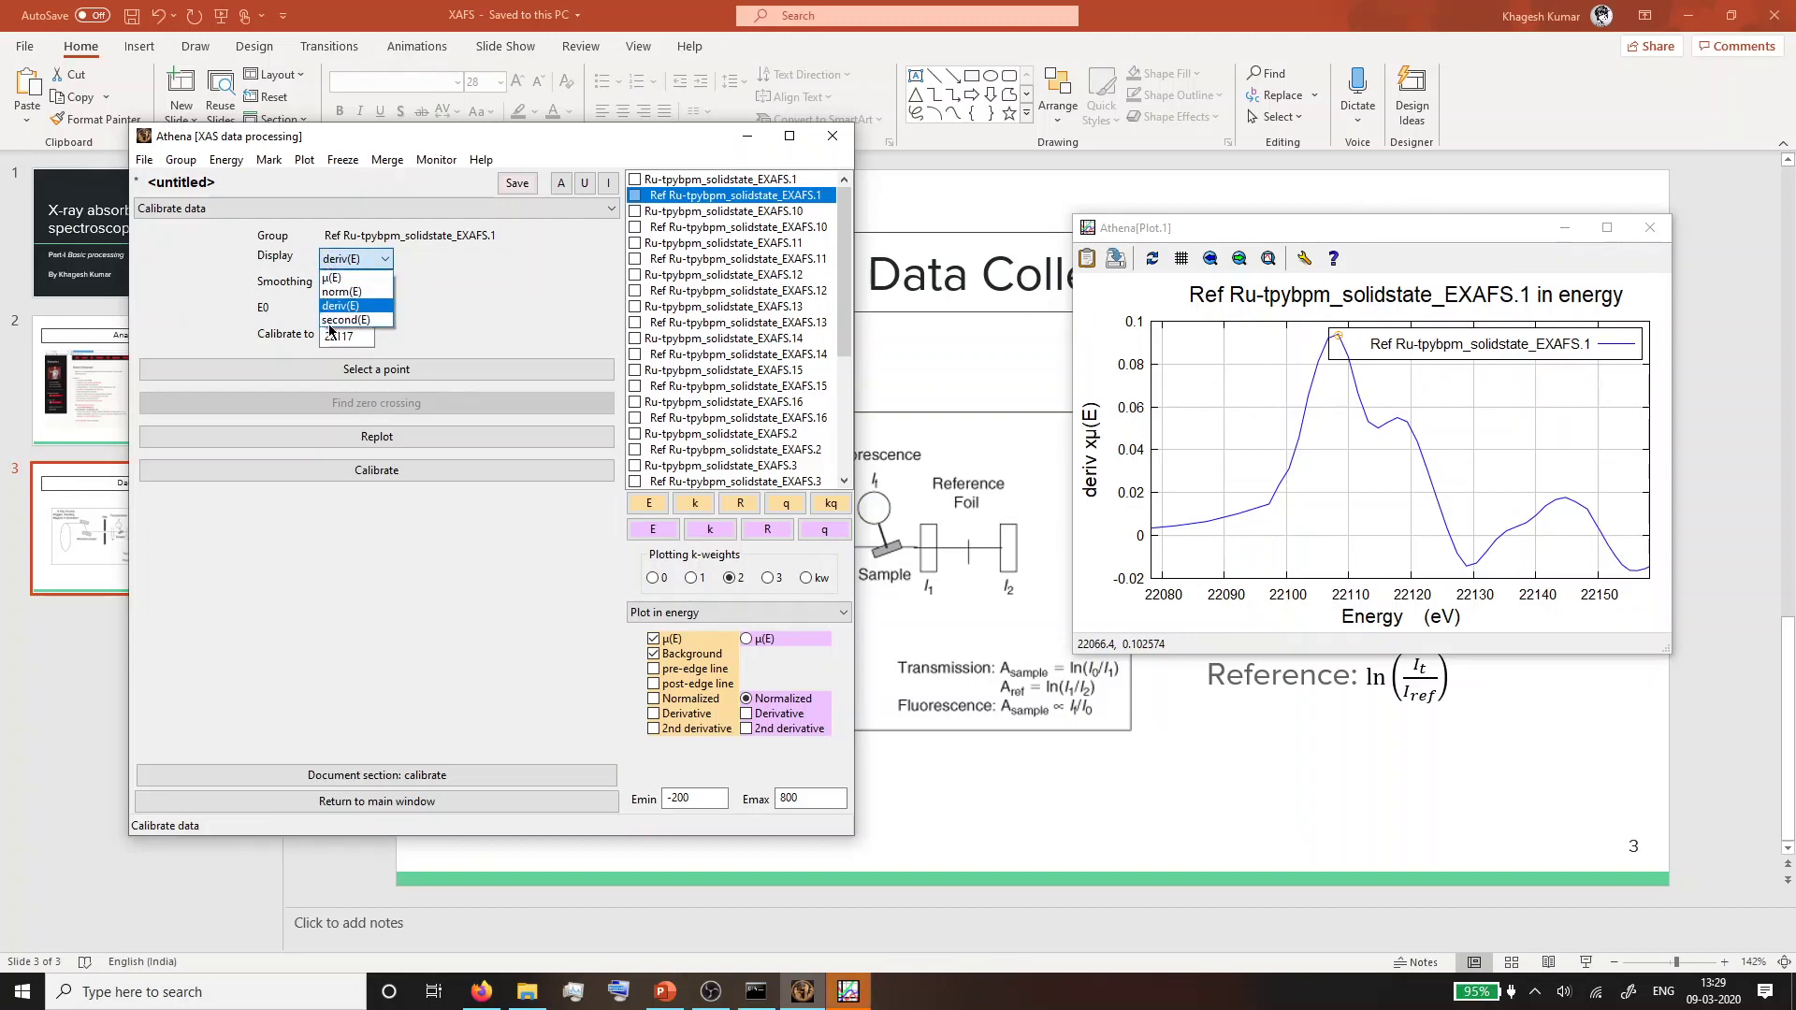
{"action": "left_click", "coordinate": [371, 320]}
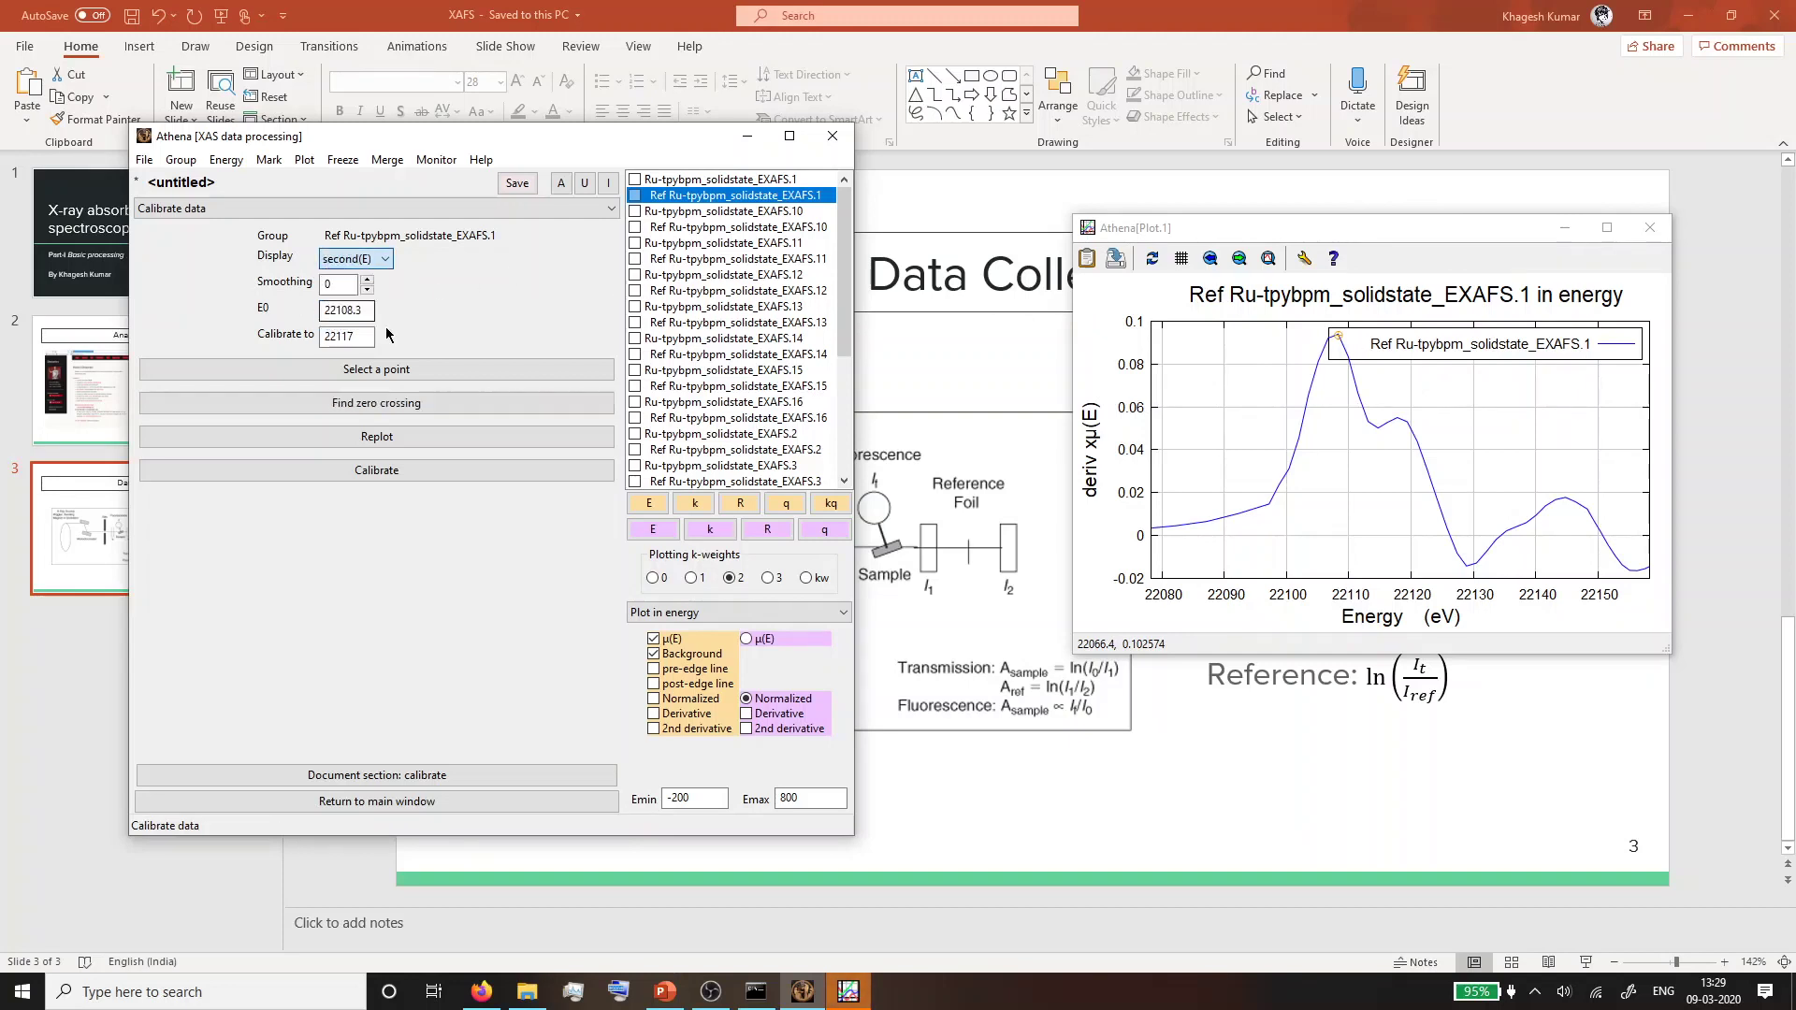
{"action": "left_click", "coordinate": [412, 411]}
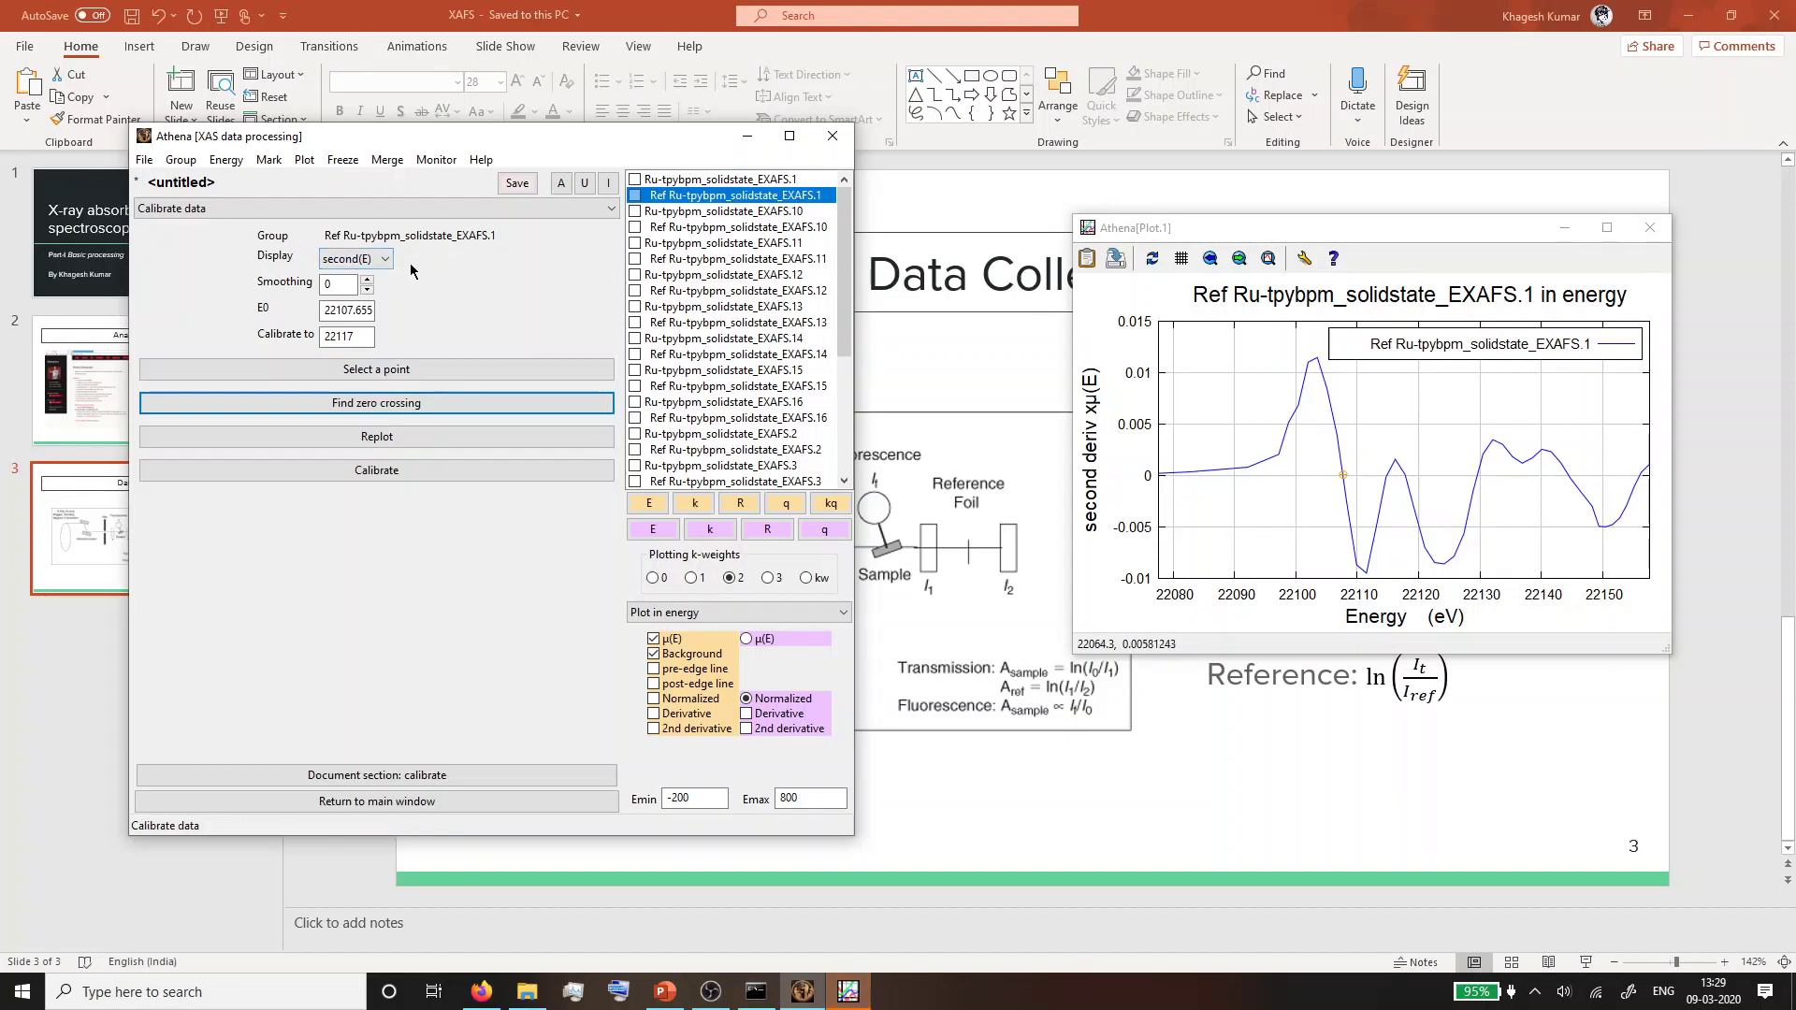
{"action": "left_click", "coordinate": [367, 262]}
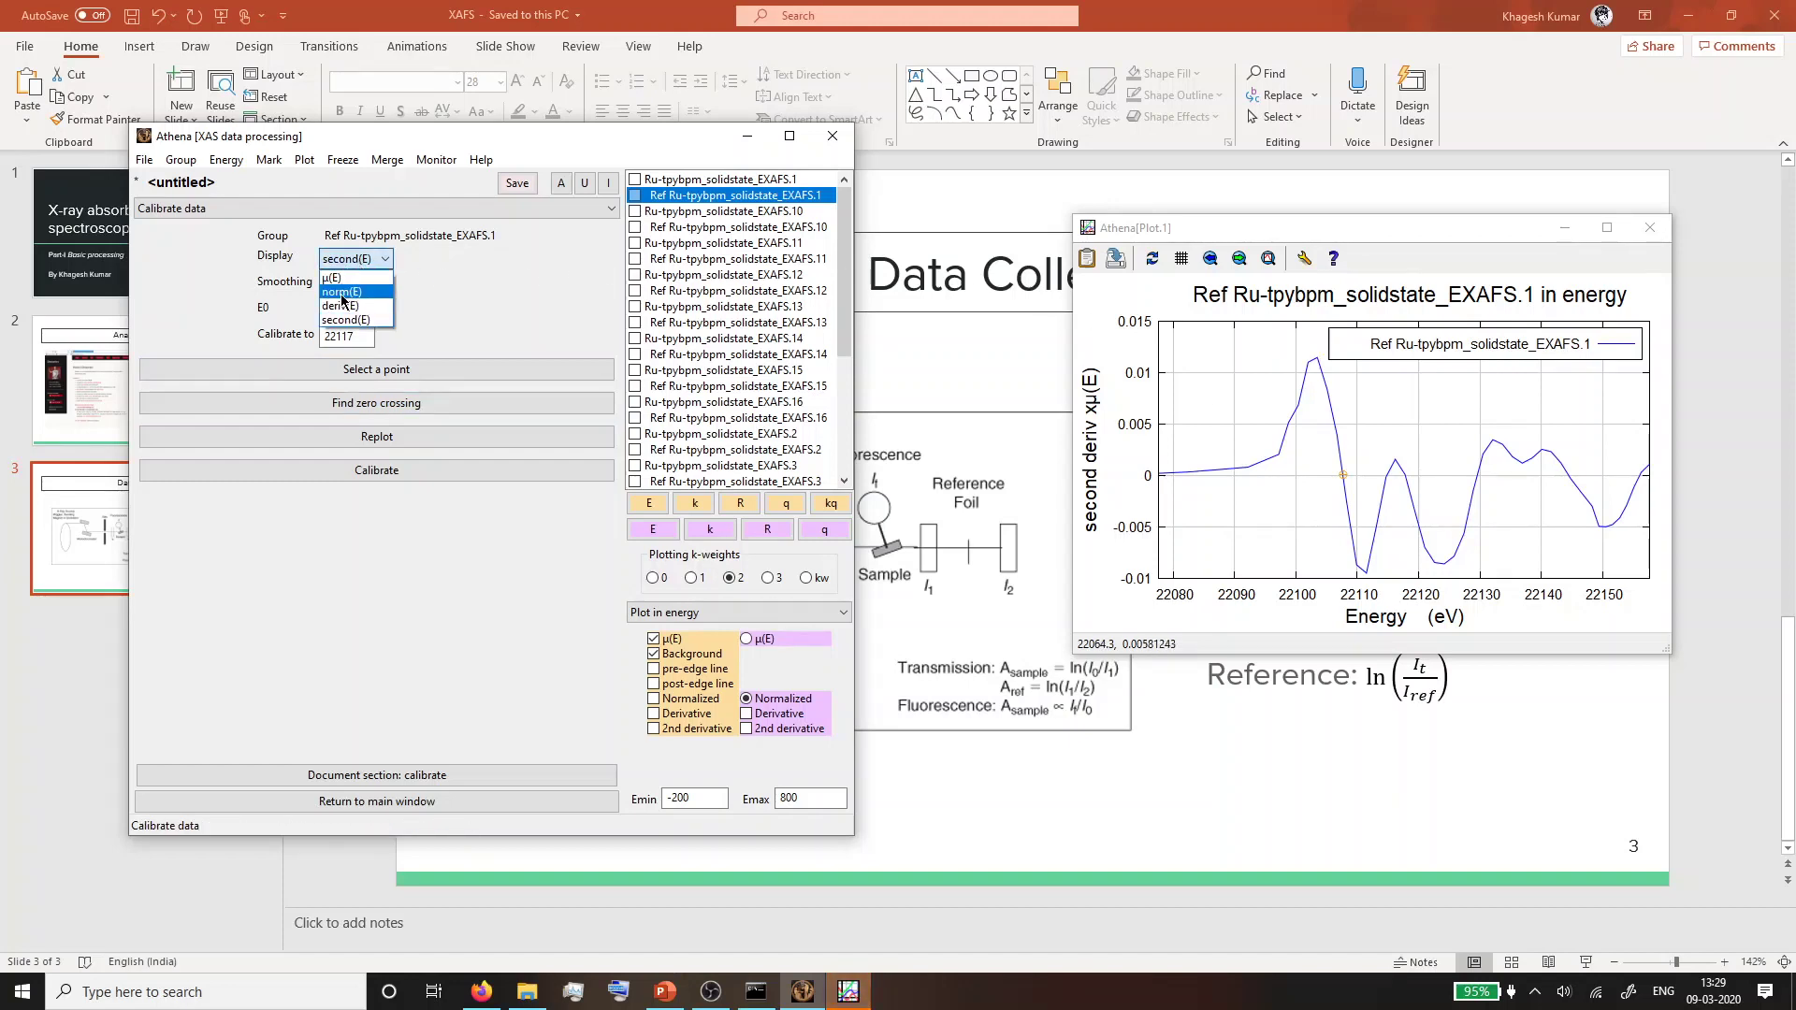
{"action": "left_click", "coordinate": [341, 292]}
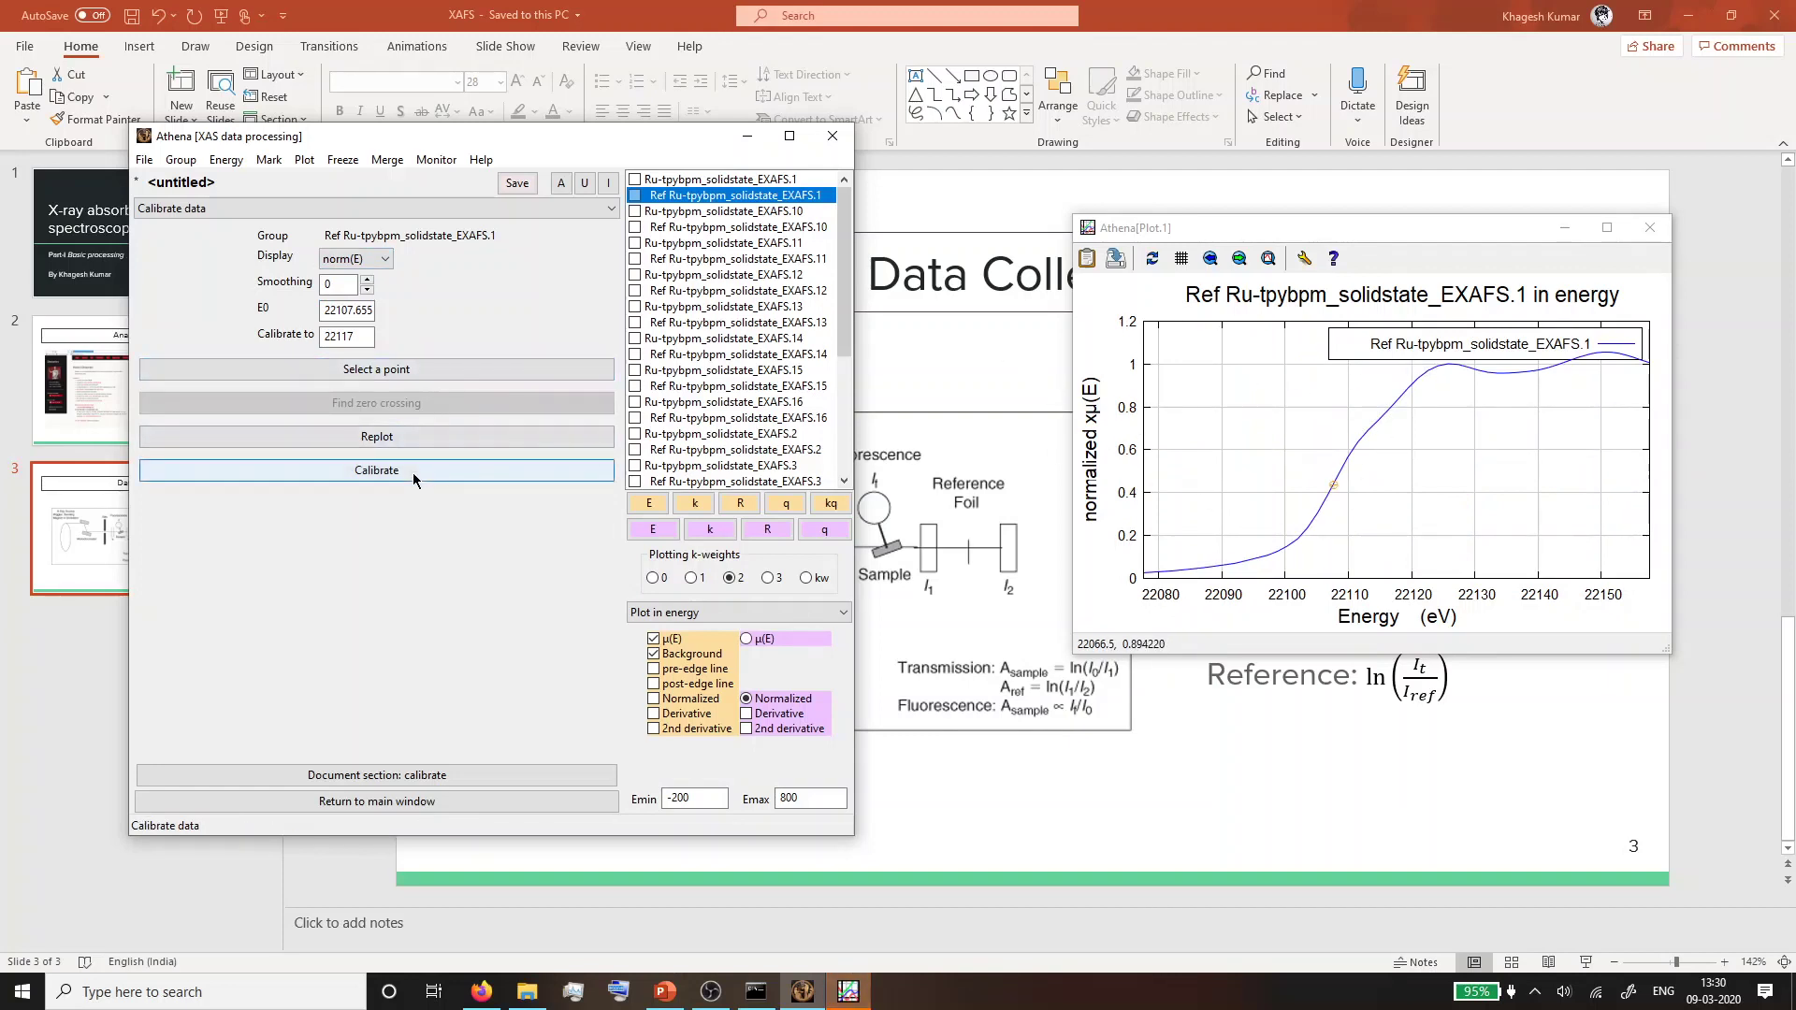
{"action": "left_click", "coordinate": [379, 259]}
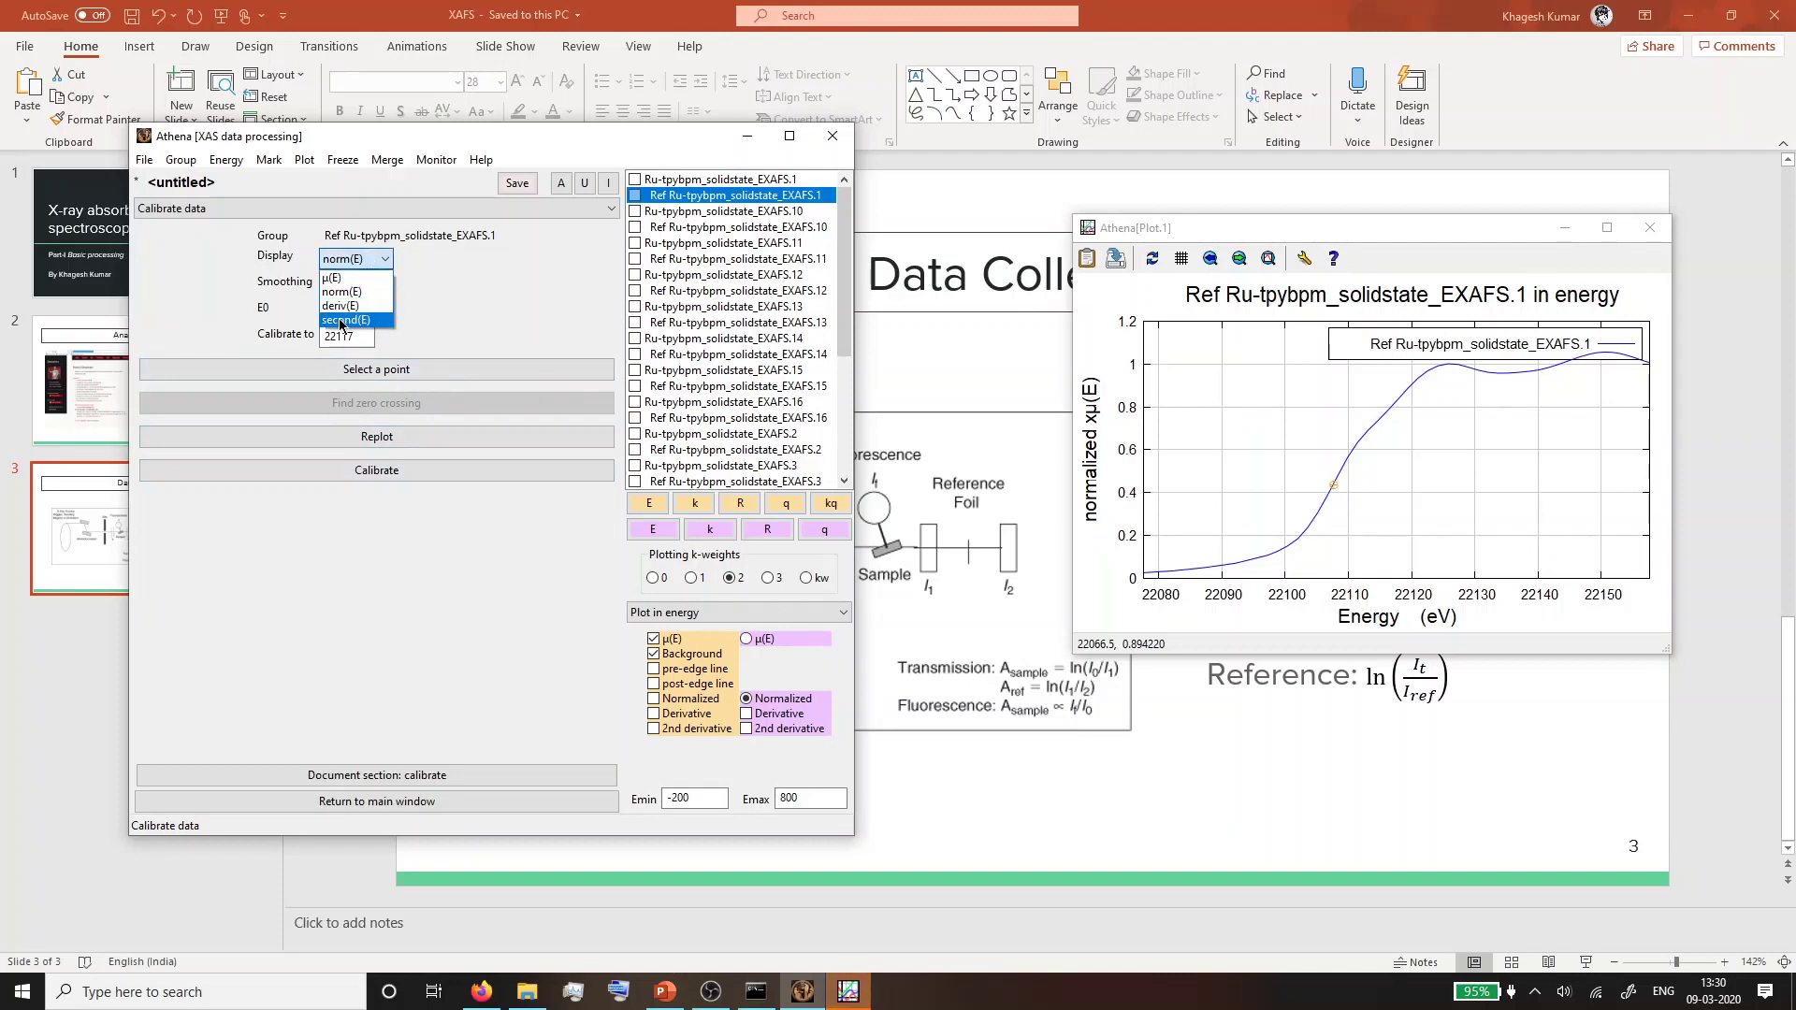
{"action": "left_click", "coordinate": [342, 319]}
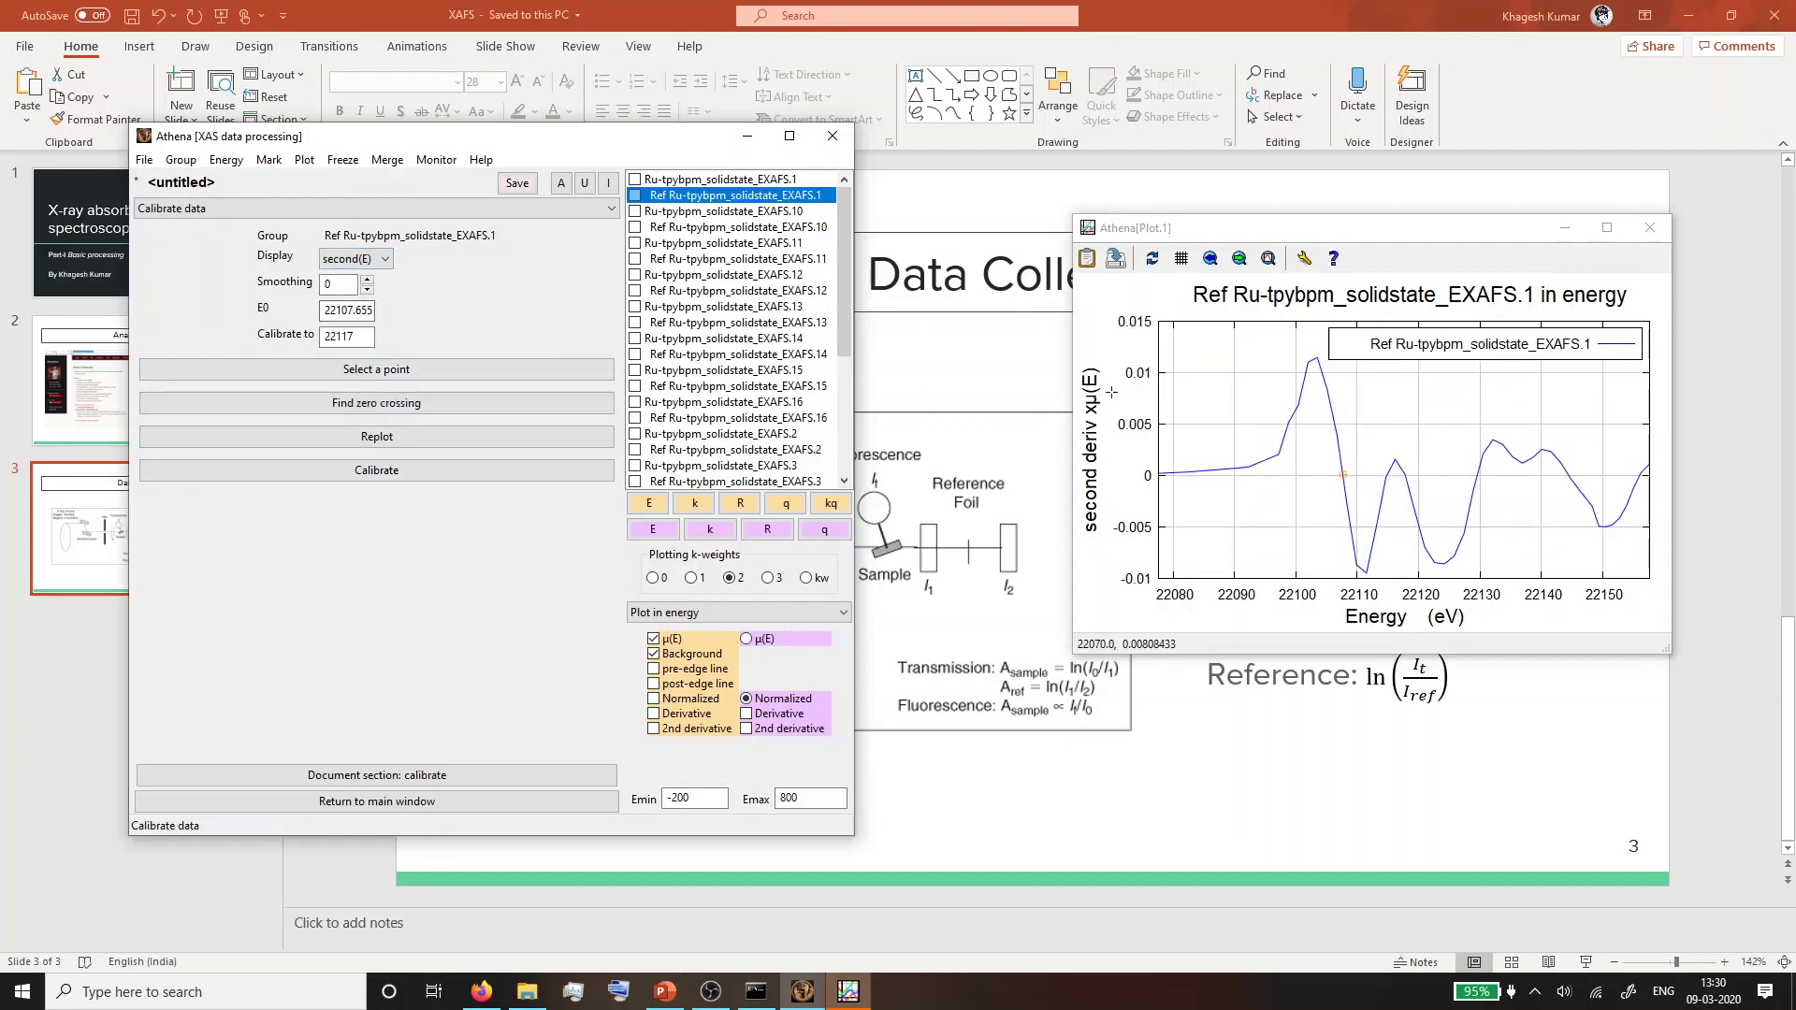
{"action": "left_click", "coordinate": [424, 471]}
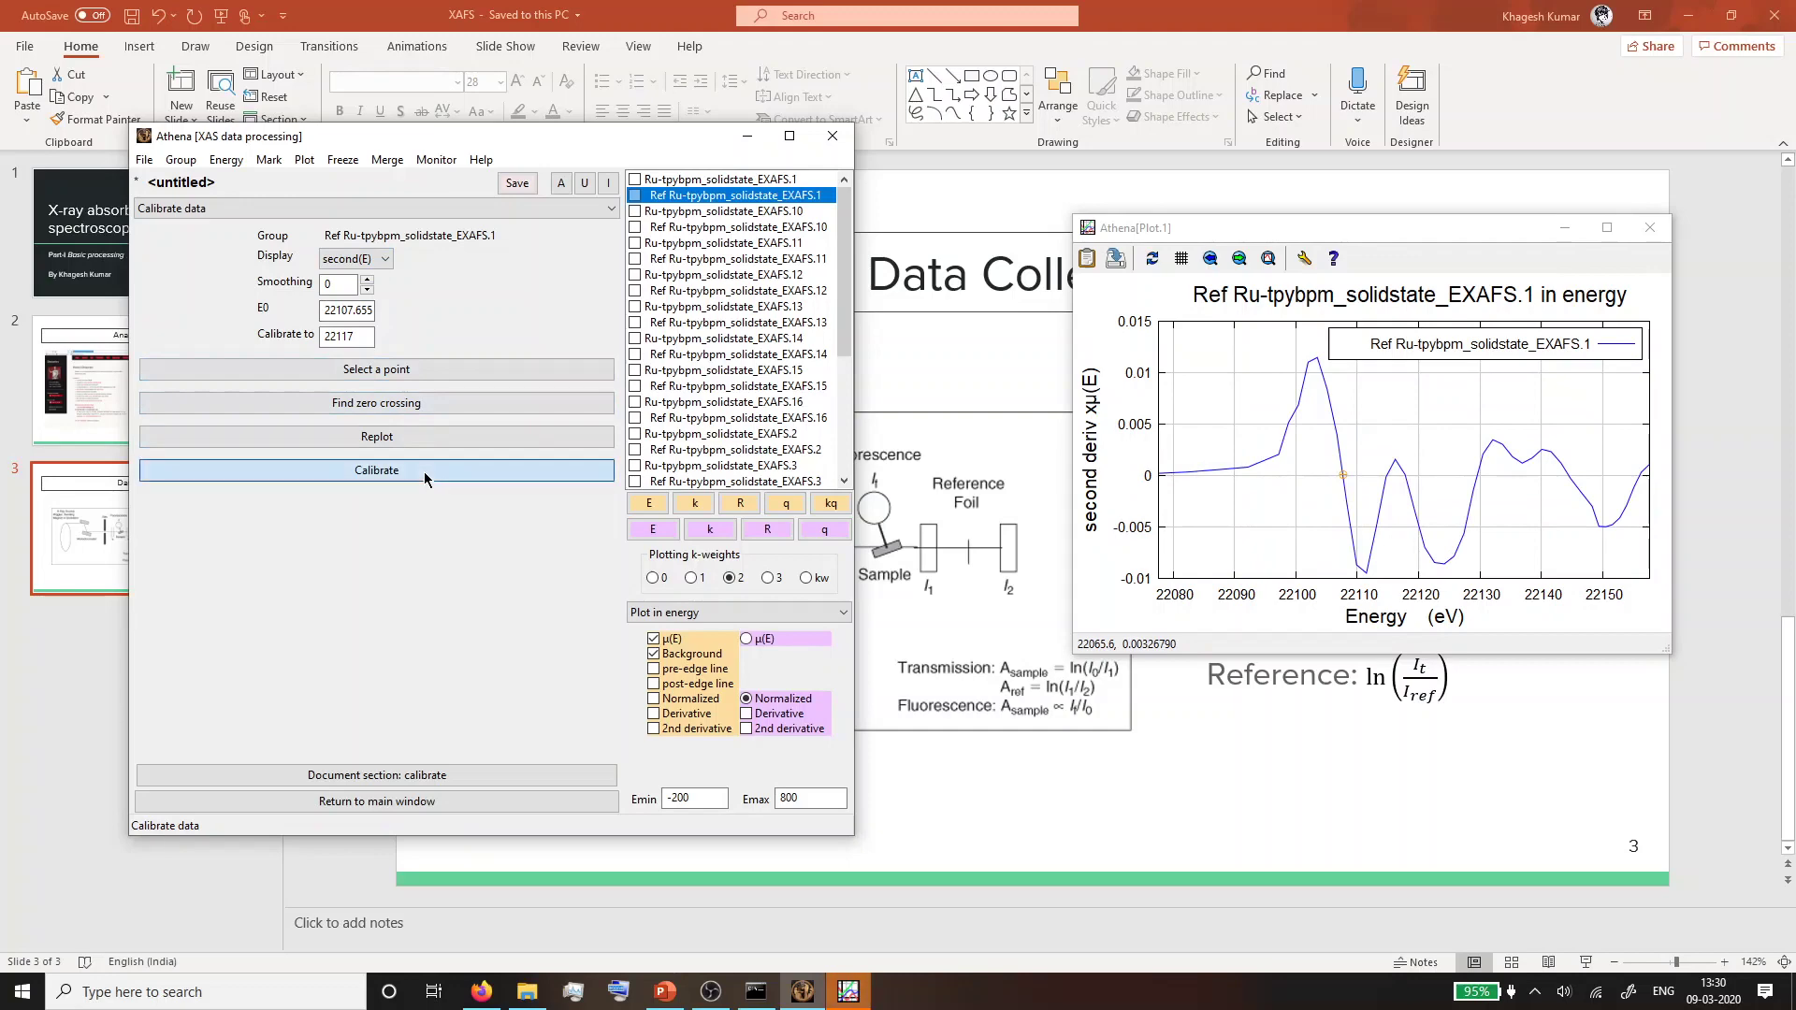
Return to main parameters and select sample group Ru-tpybpm_solidstate_EXAFS.1 to check its 9.344 shift.
{"action": "left_click", "coordinate": [418, 802]}
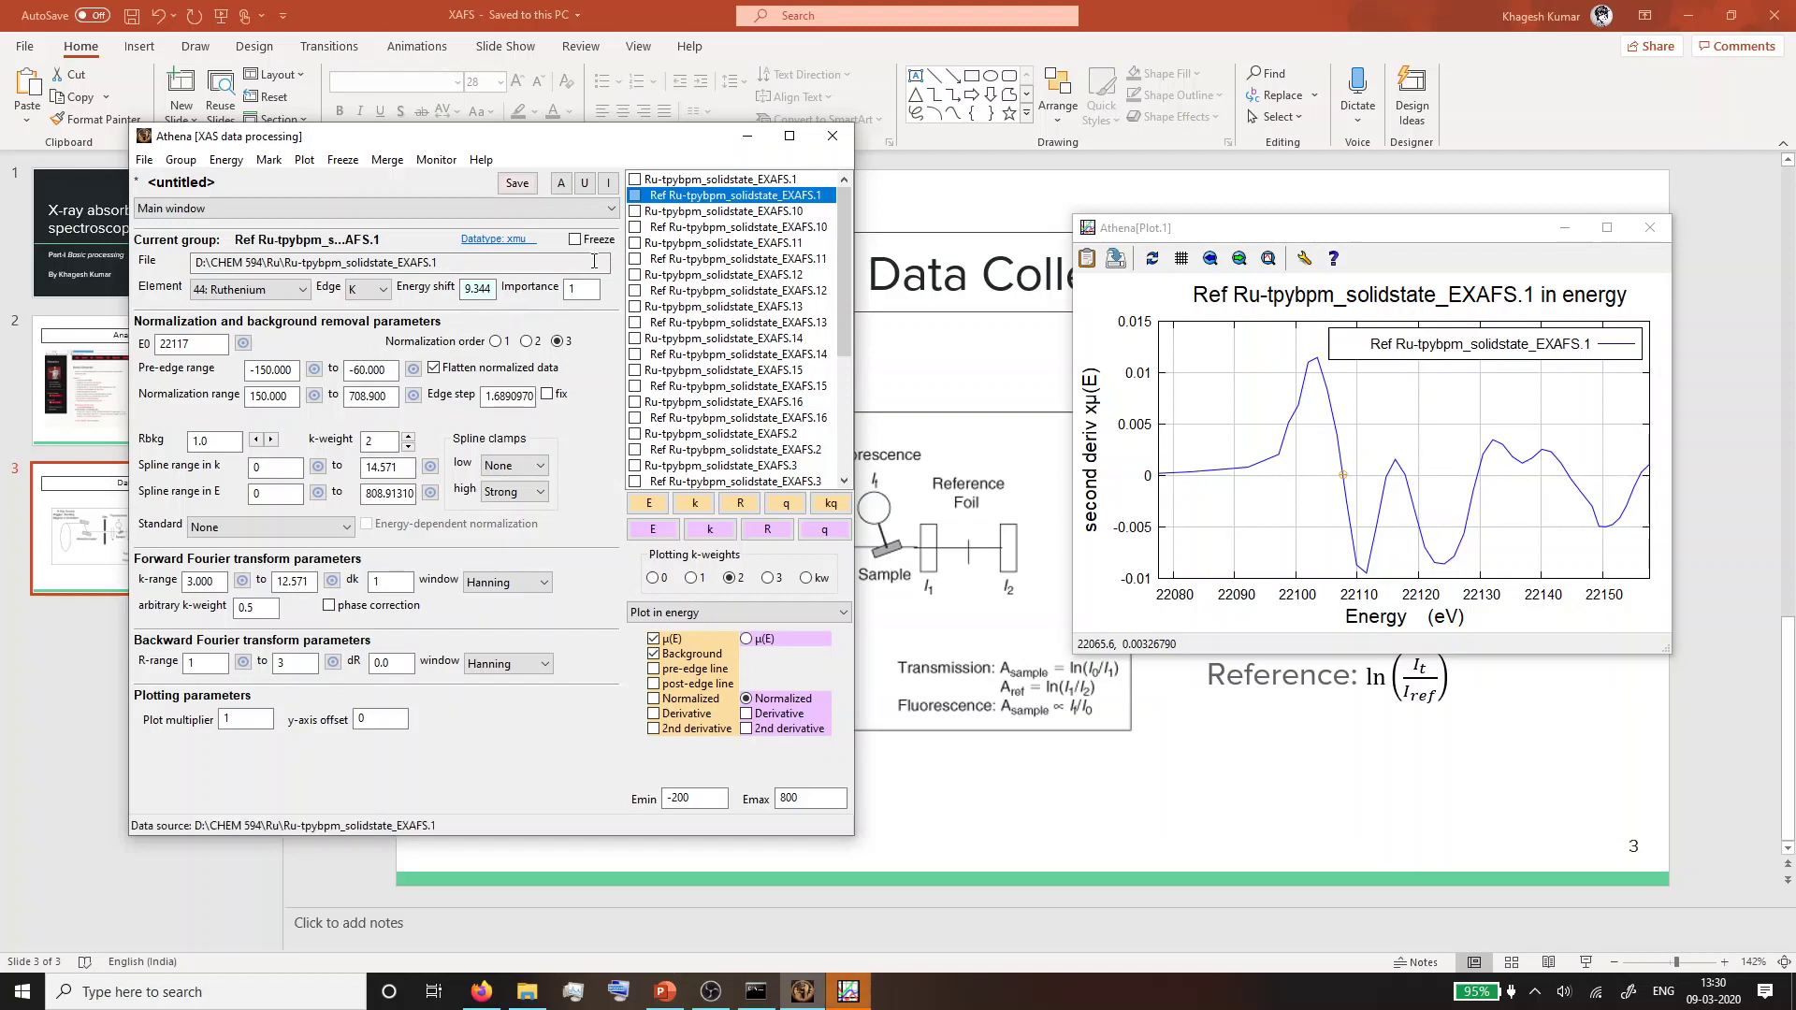
{"action": "left_click", "coordinate": [703, 180]}
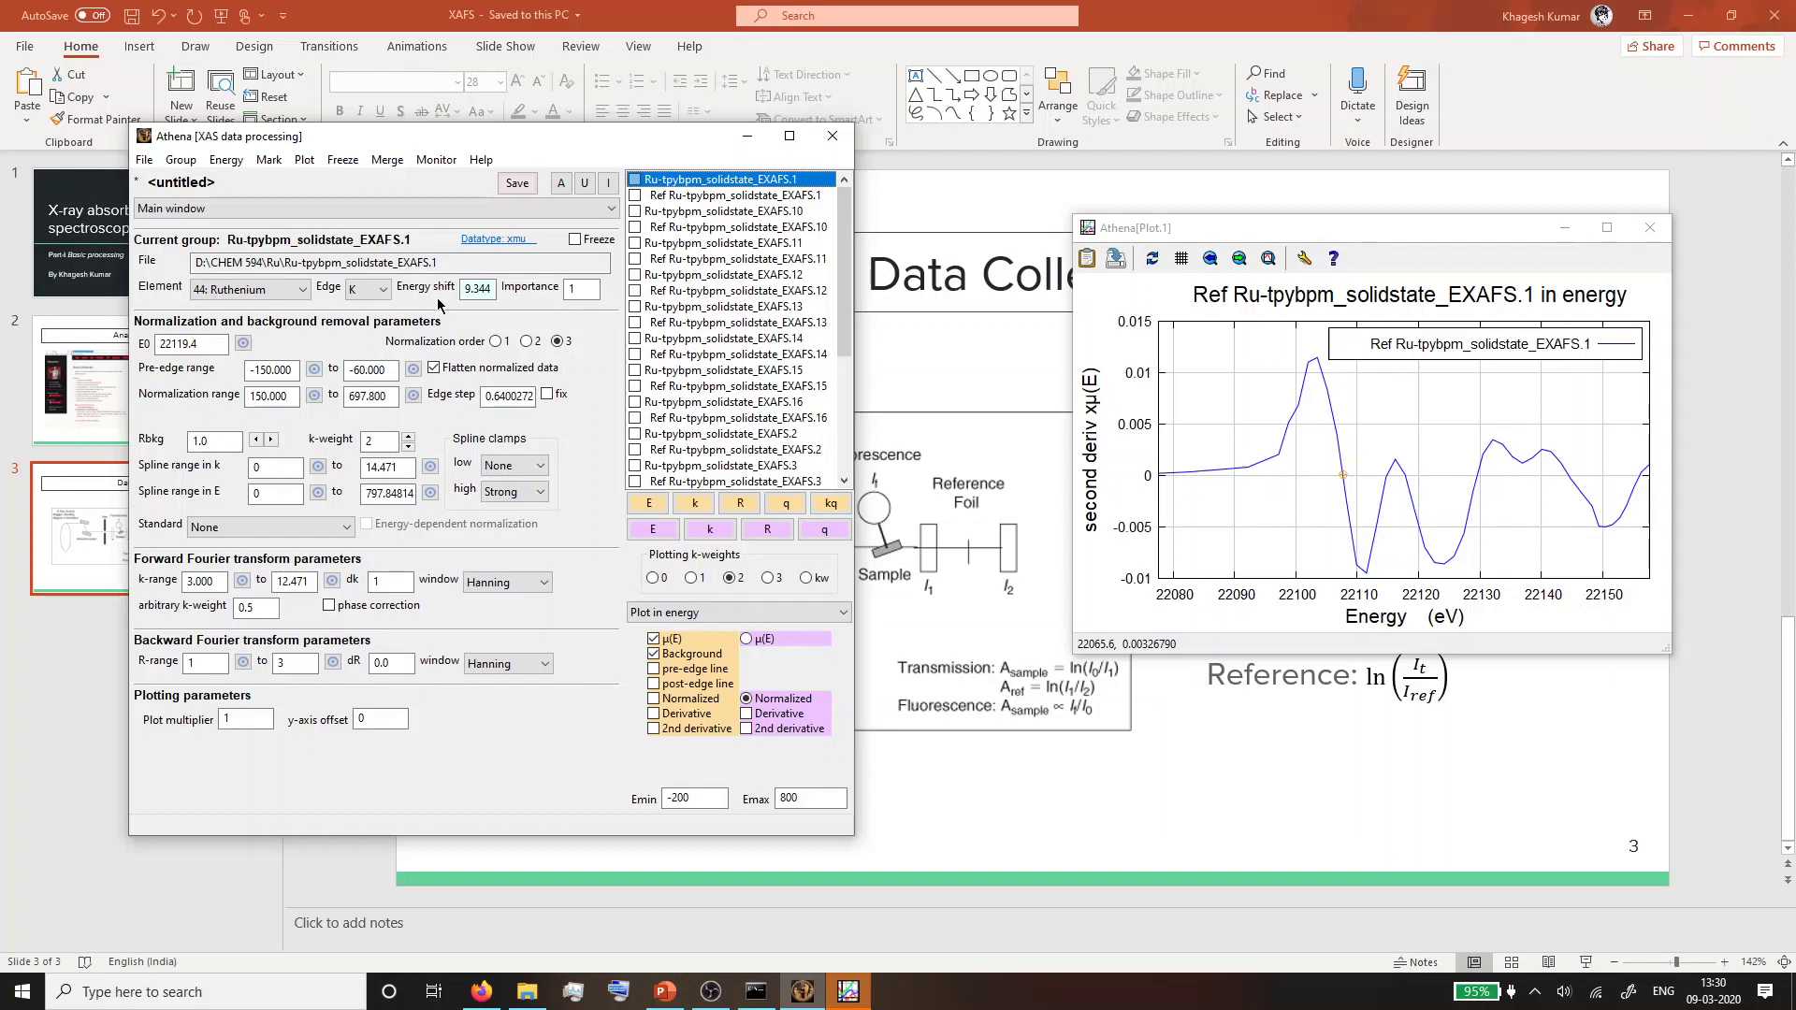
Apply the 9.344 eV energy shift to all groups and verify it on Ref EXAFS.12.
{"action": "right_click", "coordinate": [439, 292]}
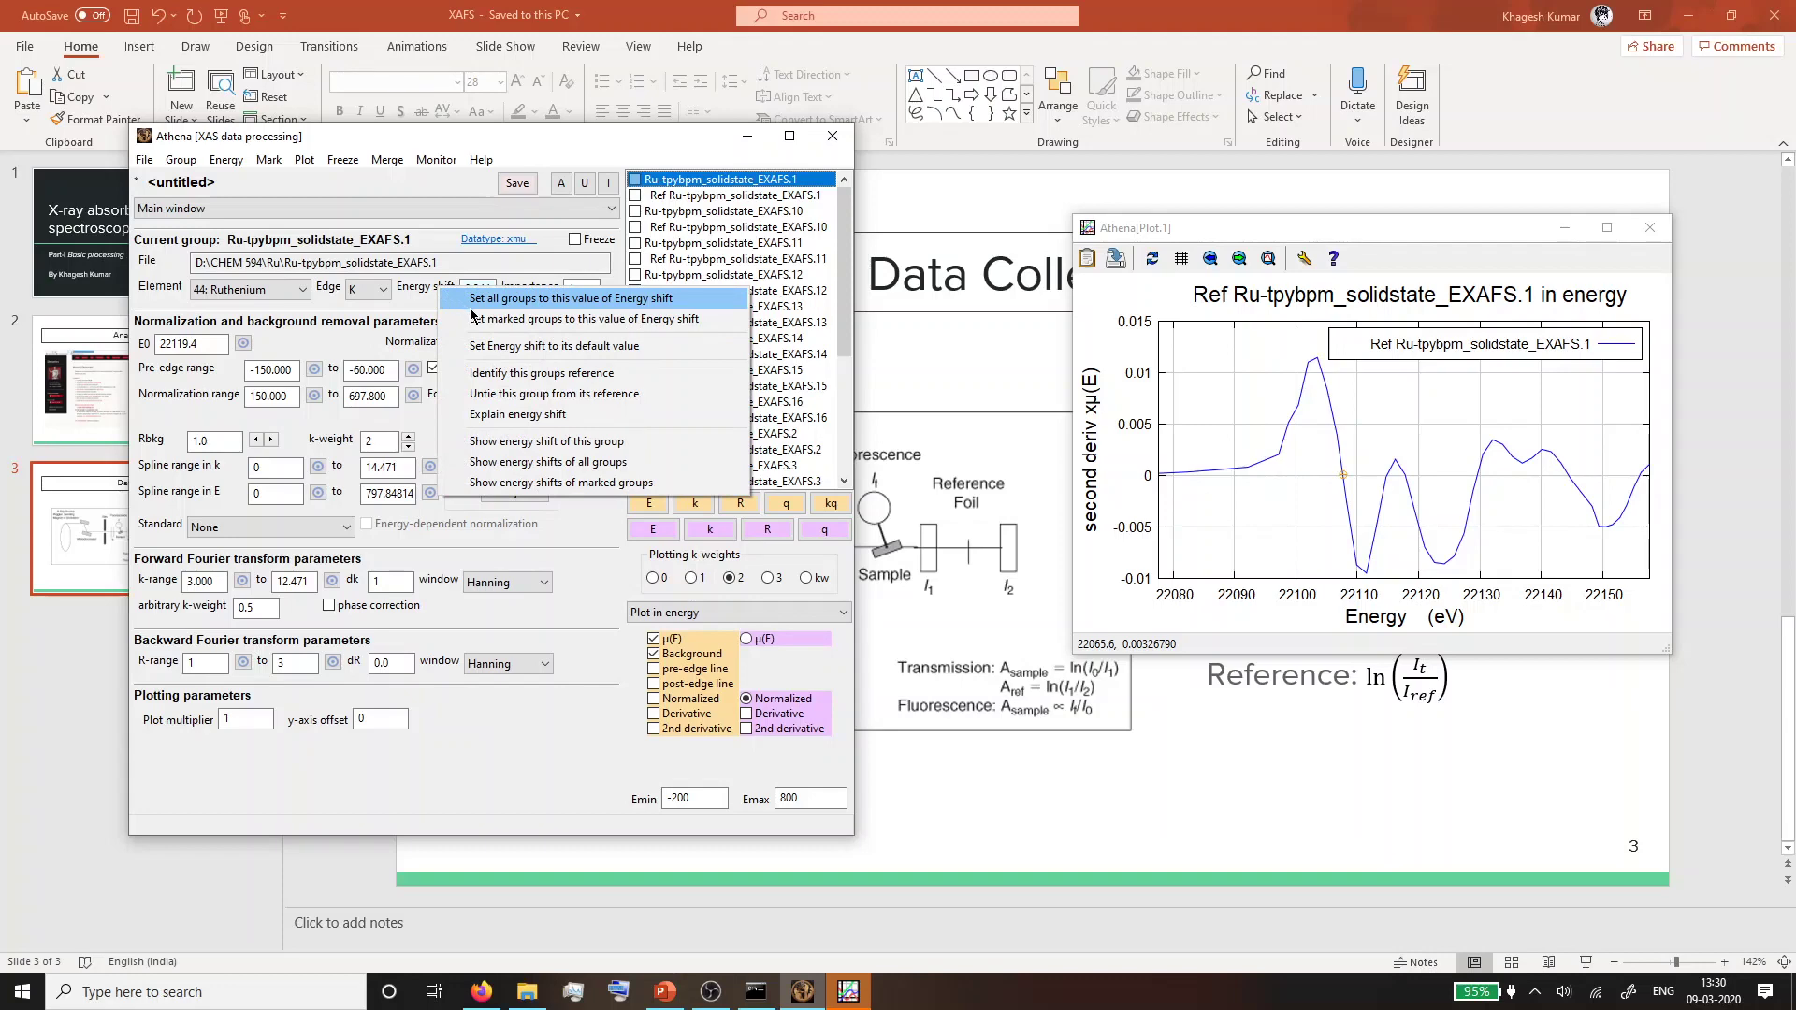
{"action": "left_click", "coordinate": [471, 308]}
{"action": "left_click", "coordinate": [666, 291]}
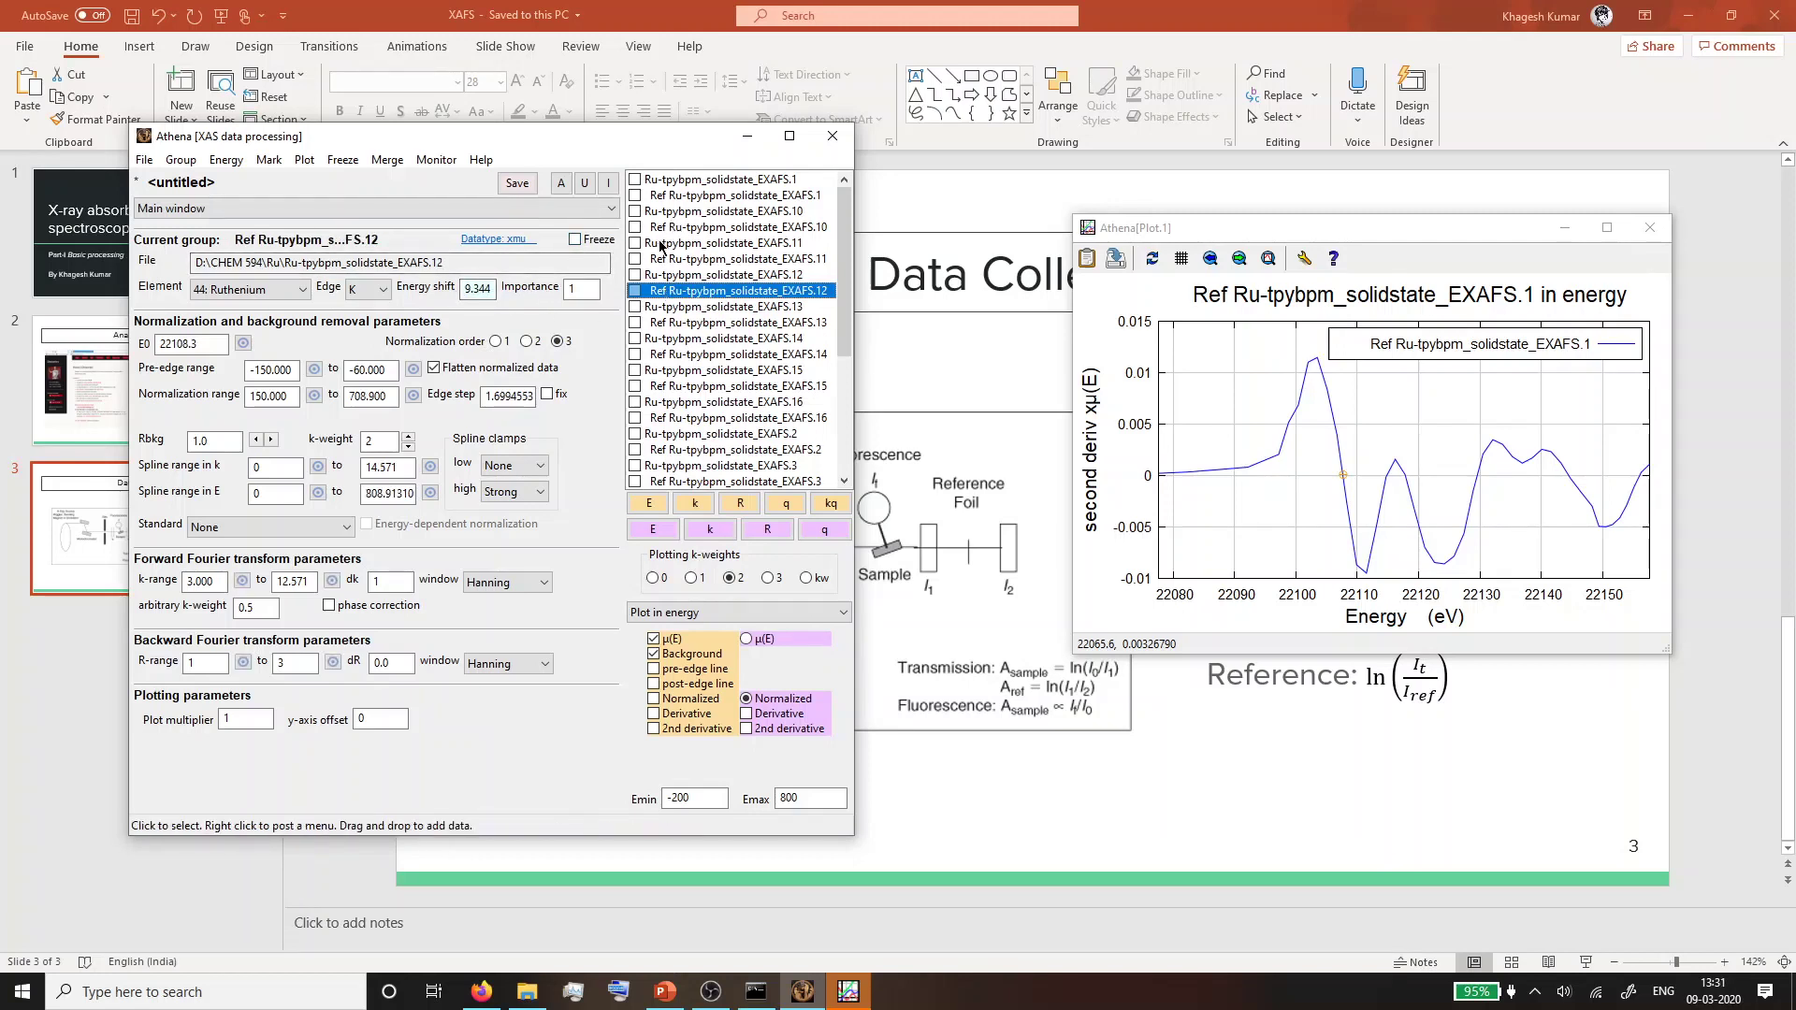
Mark EXAFS.1 and EXAFS.10, overlay them in energy, then plot EXAFS.1 μ(E) with background.
{"action": "left_click", "coordinate": [672, 182]}
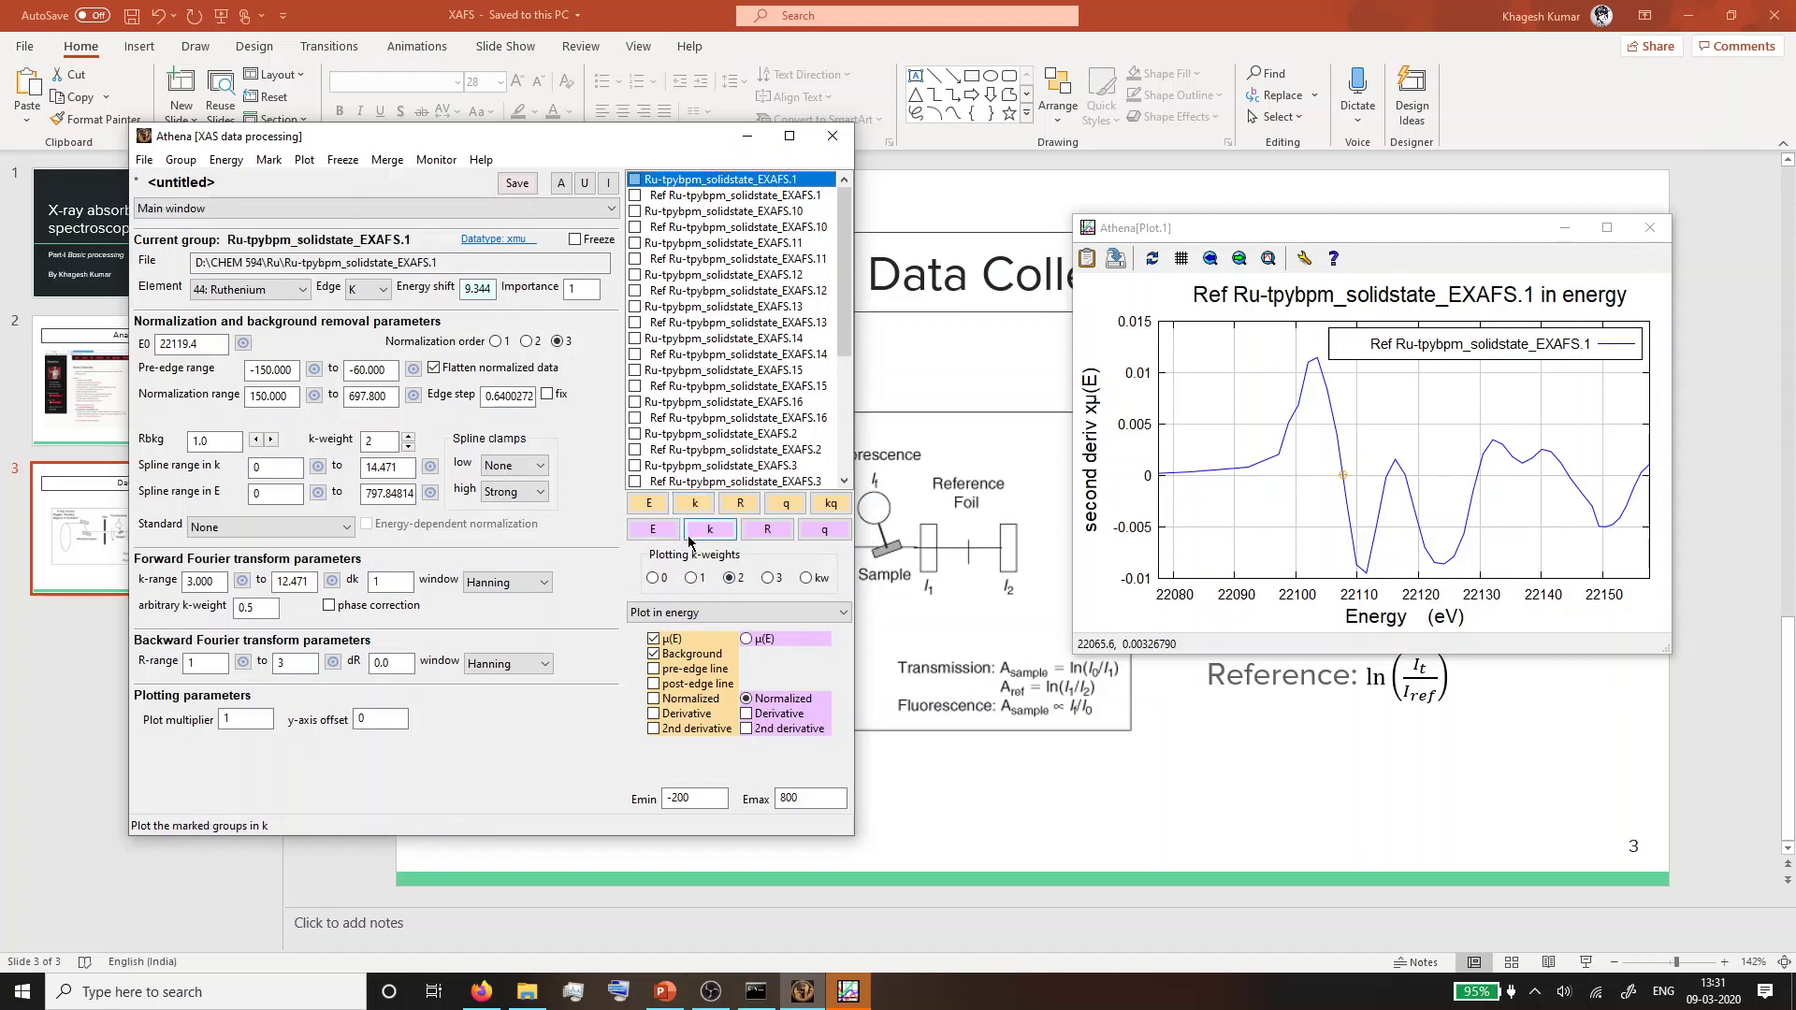
{"action": "left_click", "coordinate": [633, 179]}
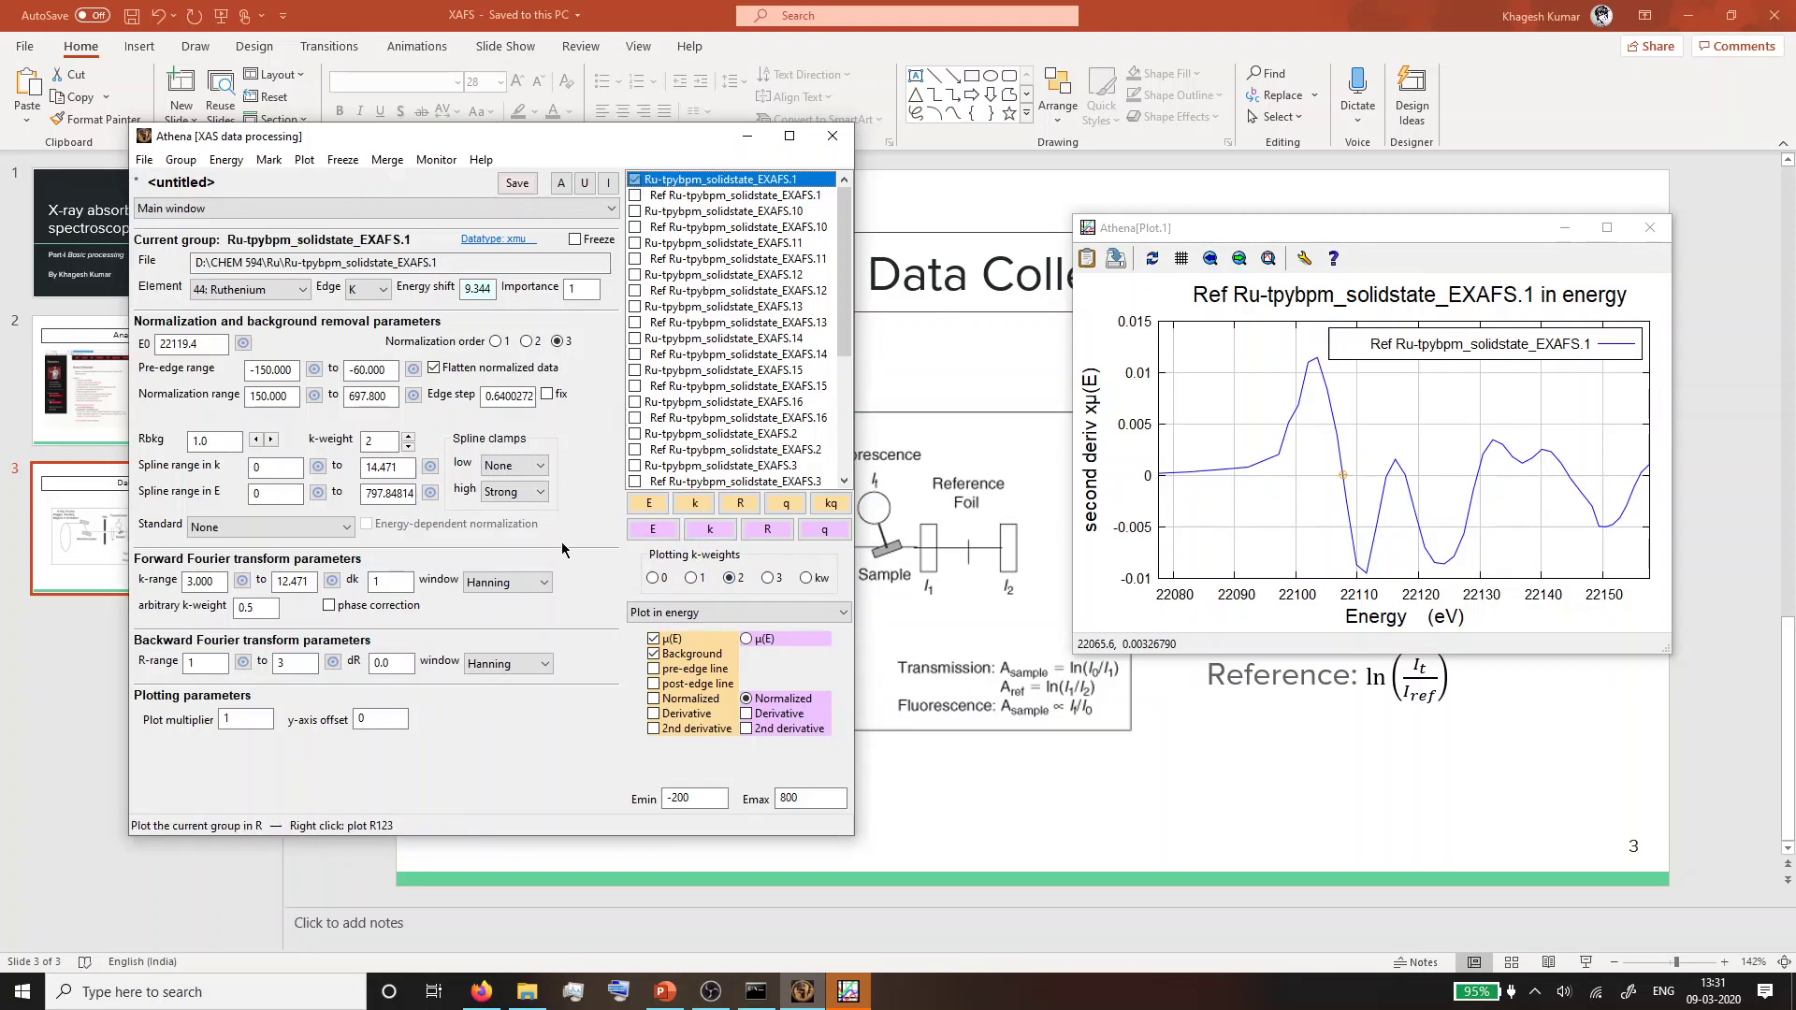
{"action": "left_click", "coordinate": [641, 529]}
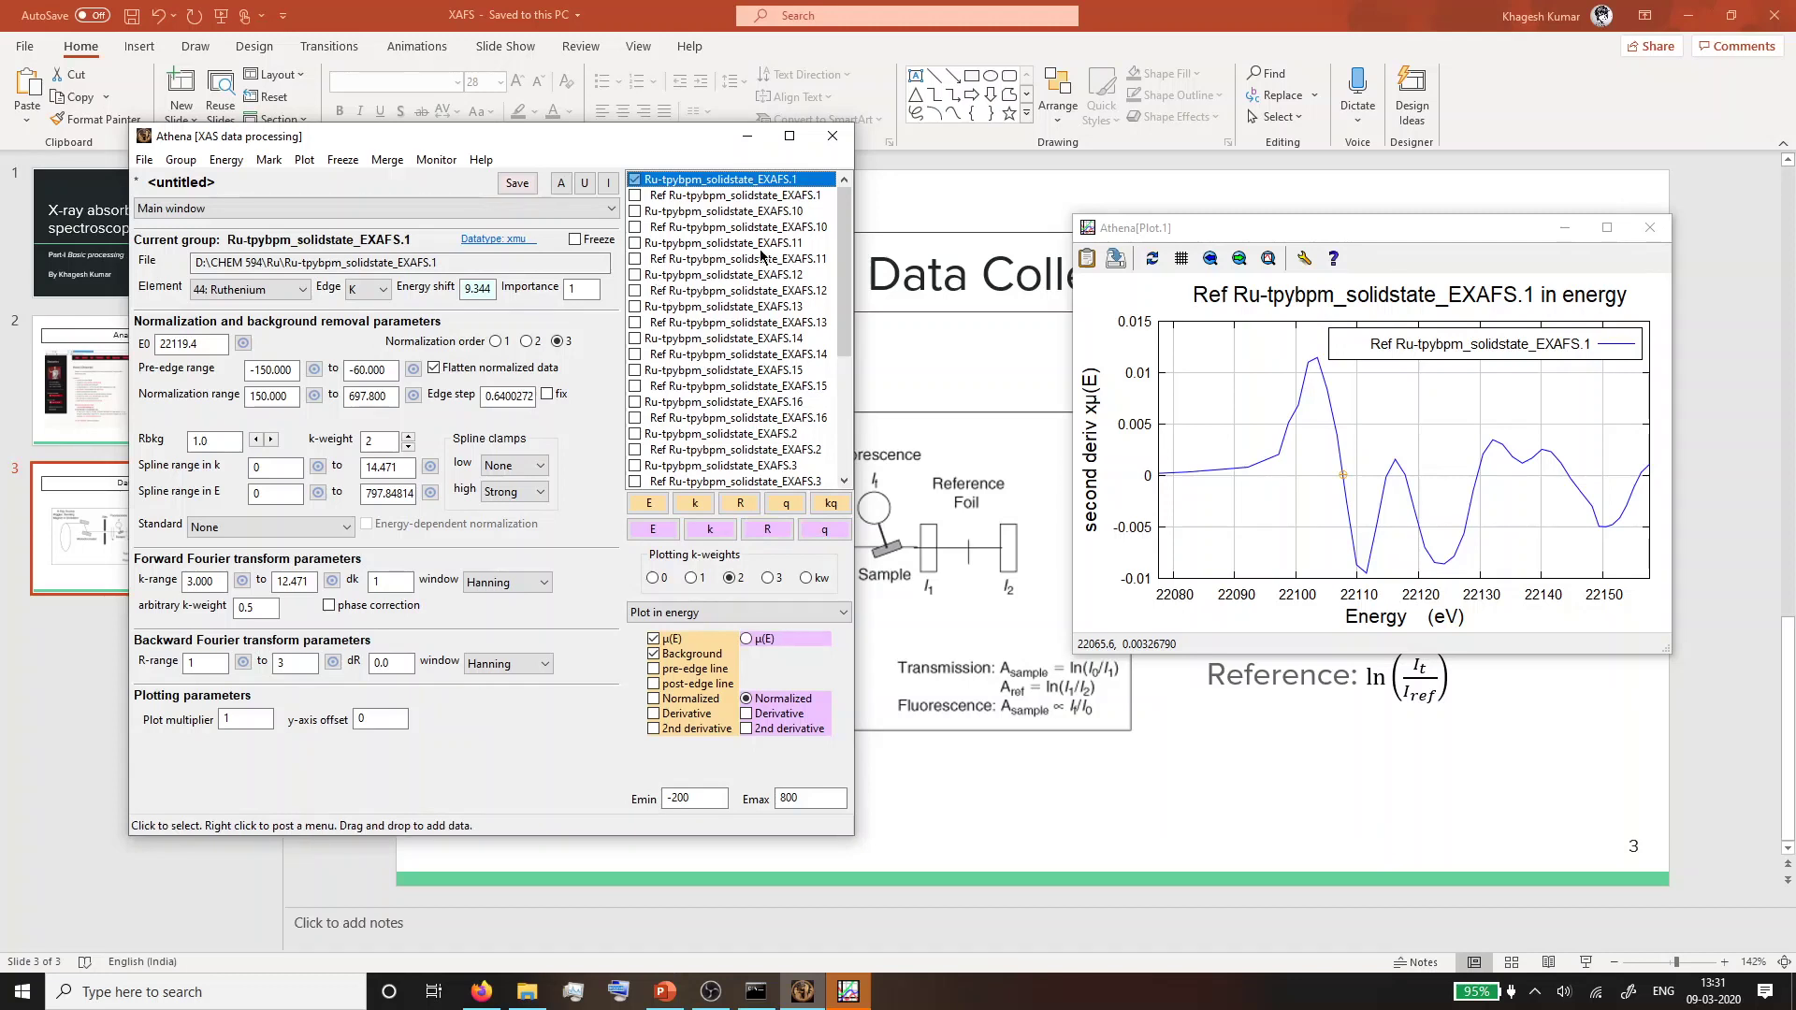
{"action": "left_click", "coordinate": [635, 212]}
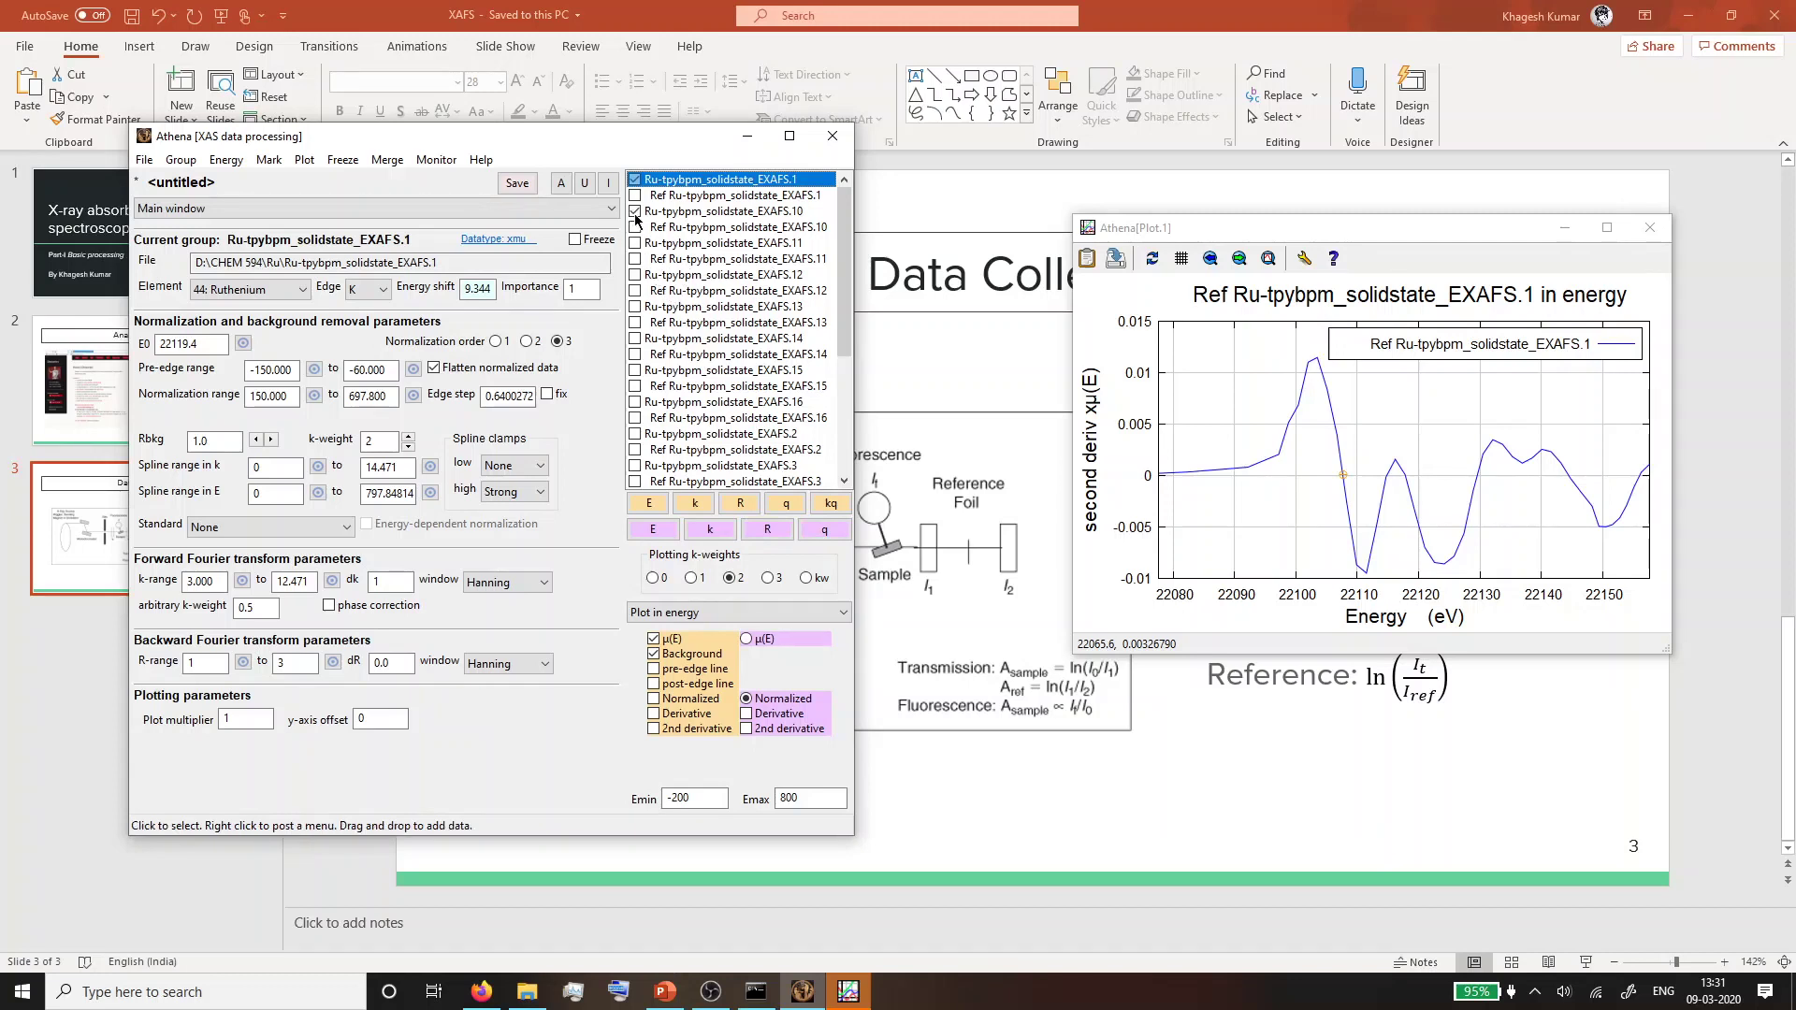
{"action": "left_click", "coordinate": [653, 530]}
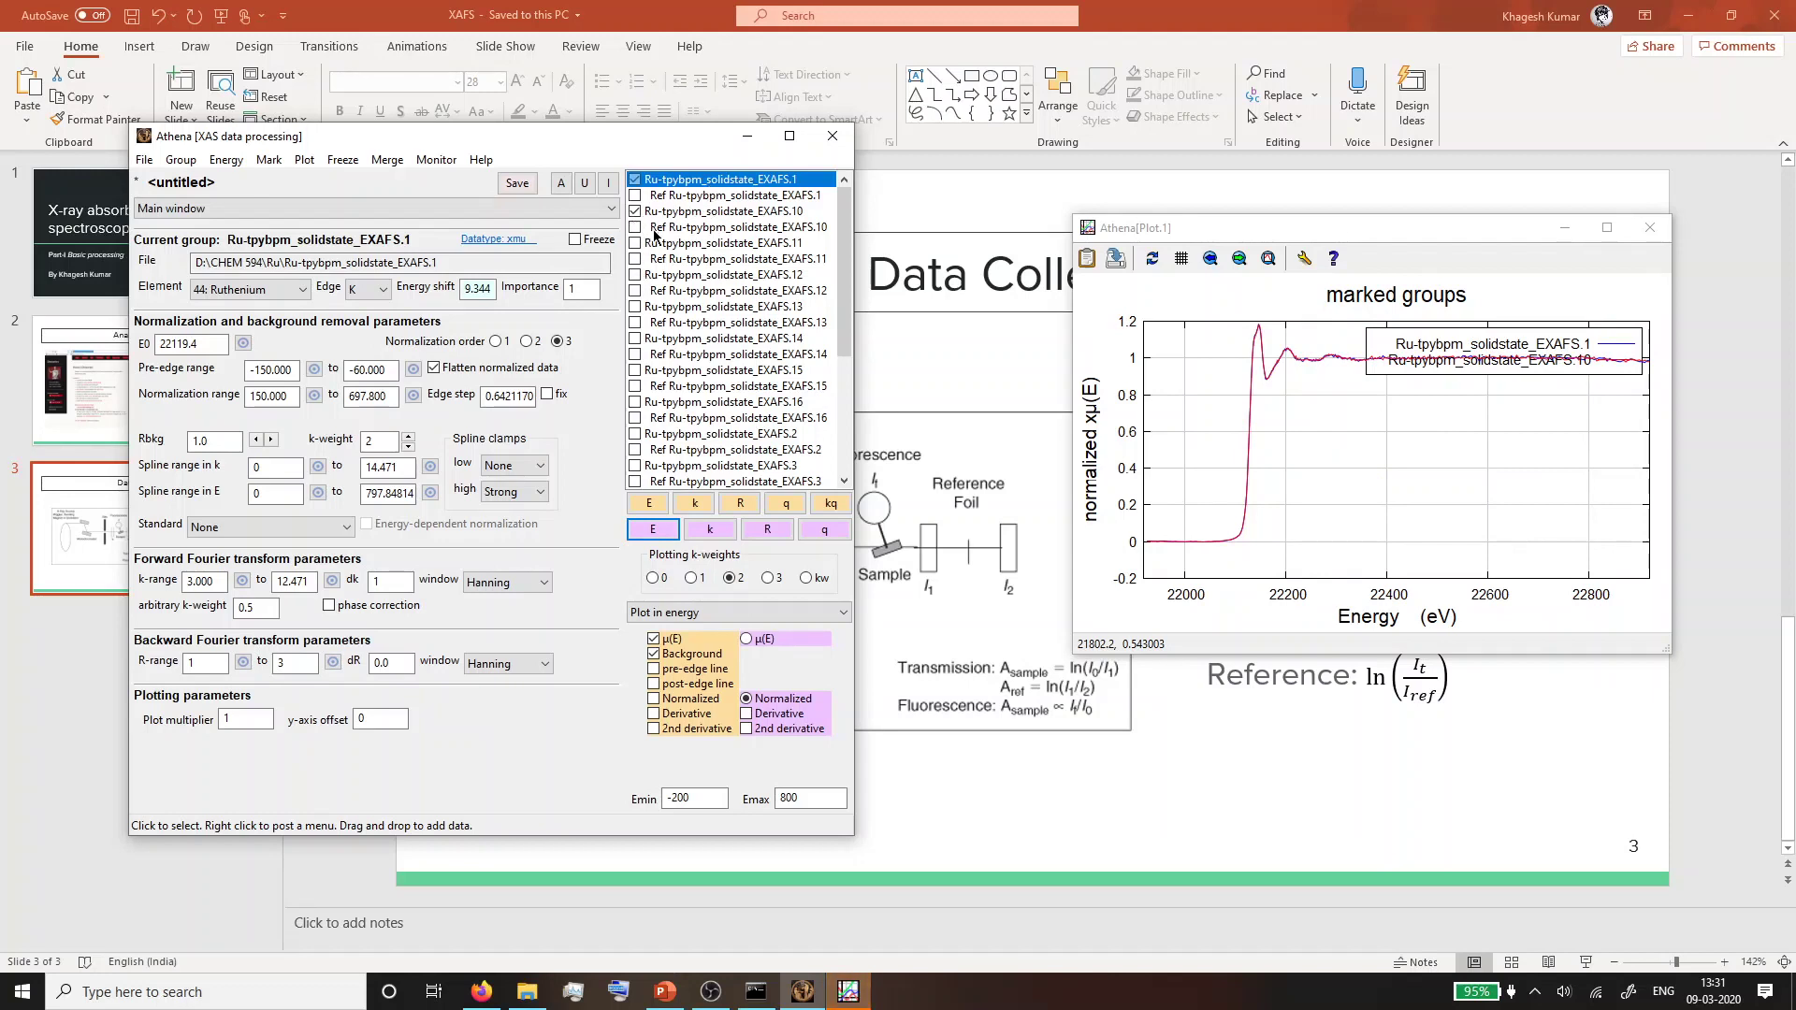
{"action": "left_click", "coordinate": [643, 503]}
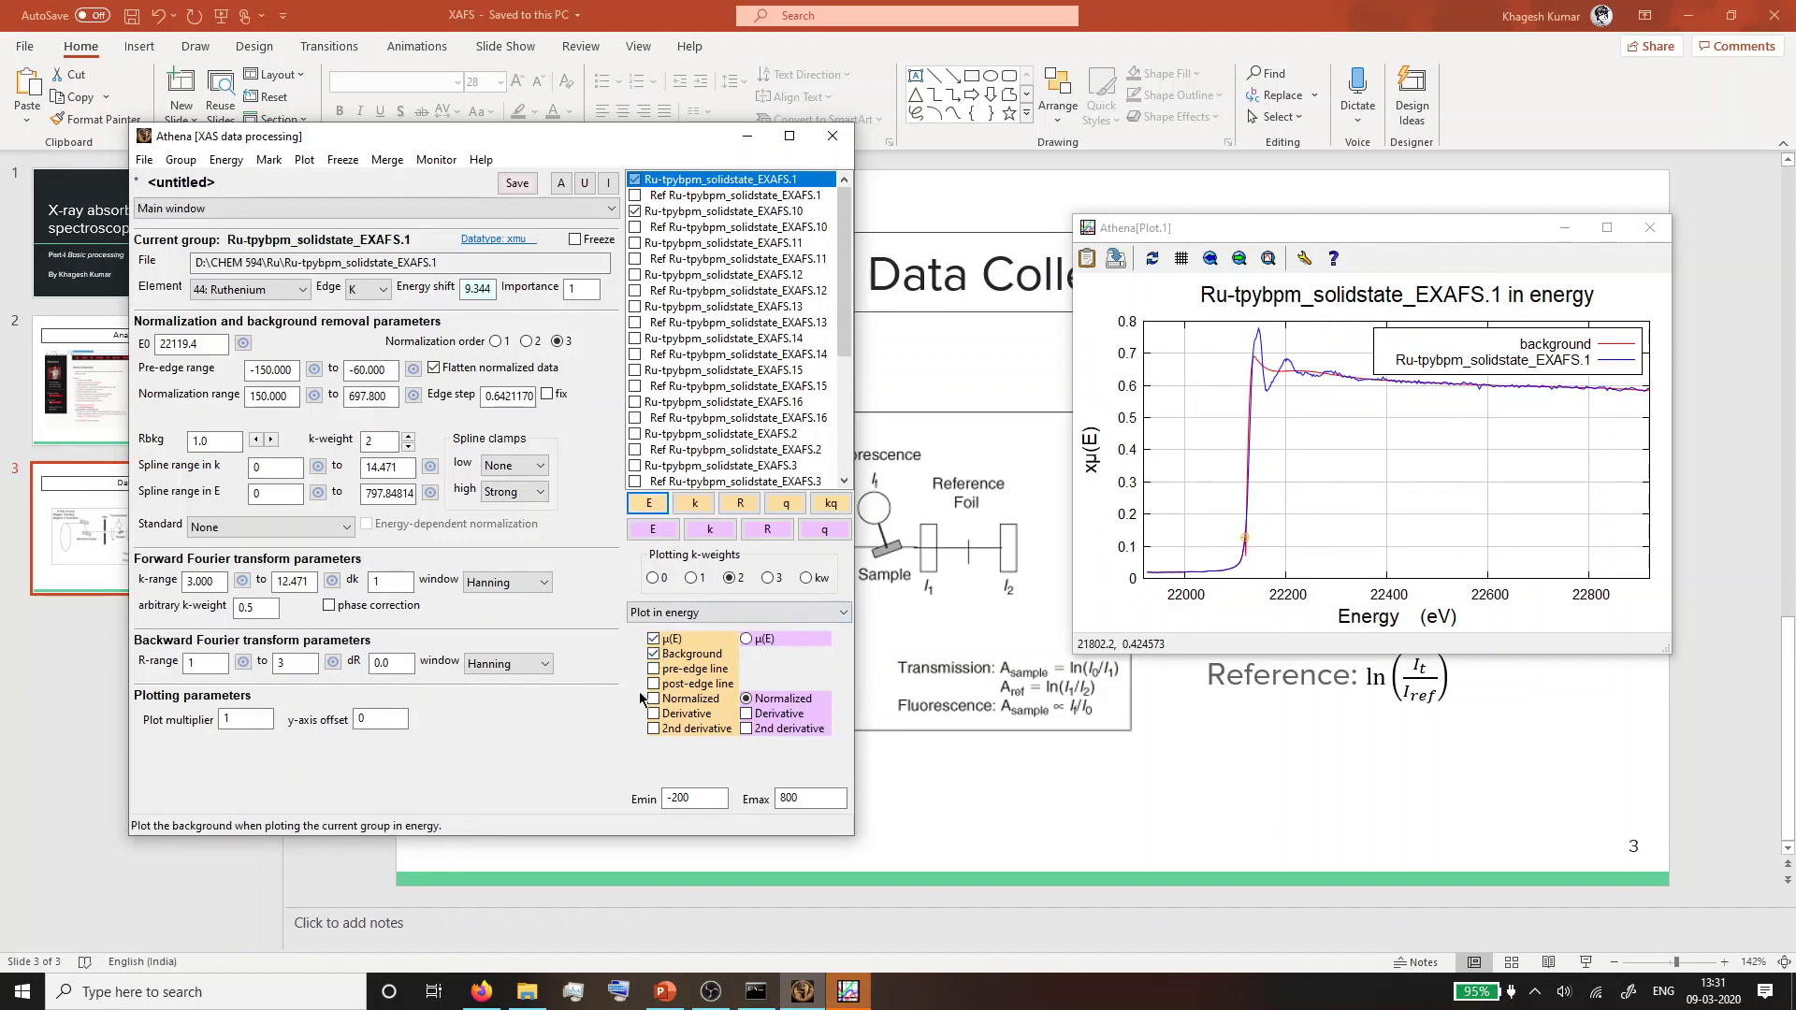
Add pre-edge and post-edge lines to the EXAFS.1 energy plot and enlarge the plot window.
{"action": "left_click", "coordinate": [651, 668]}
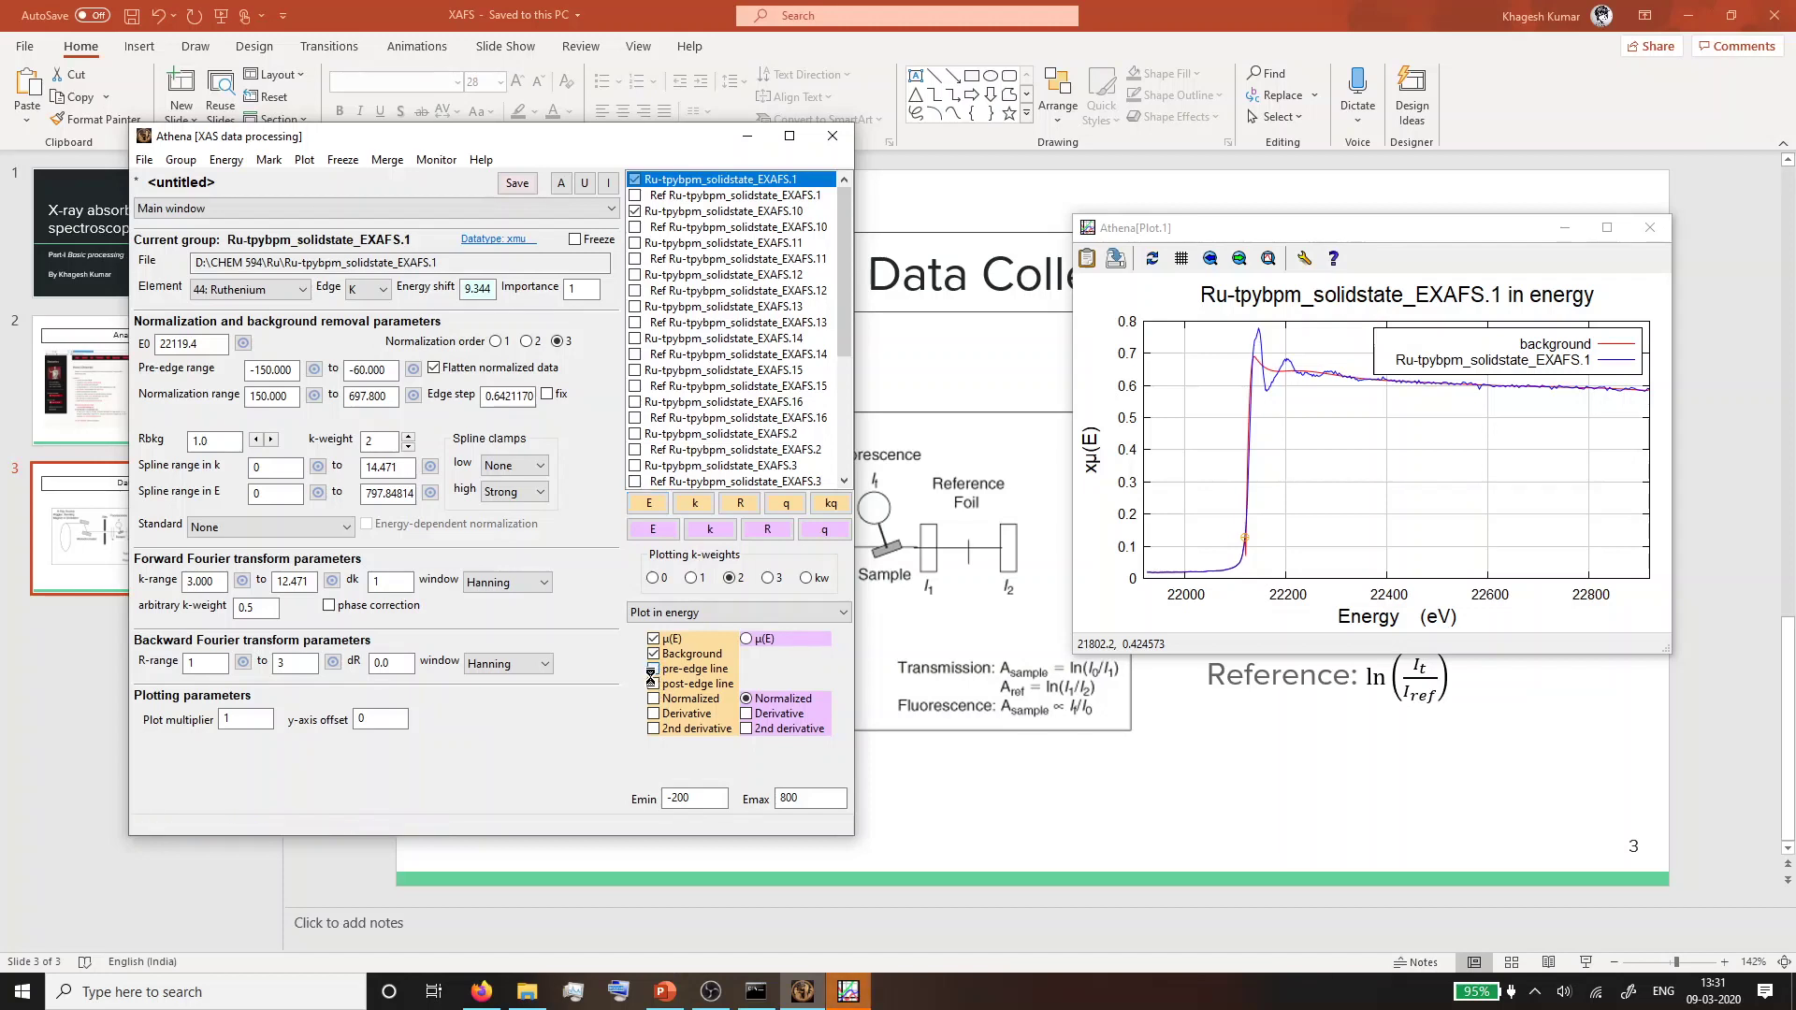
{"action": "left_click", "coordinate": [652, 669]}
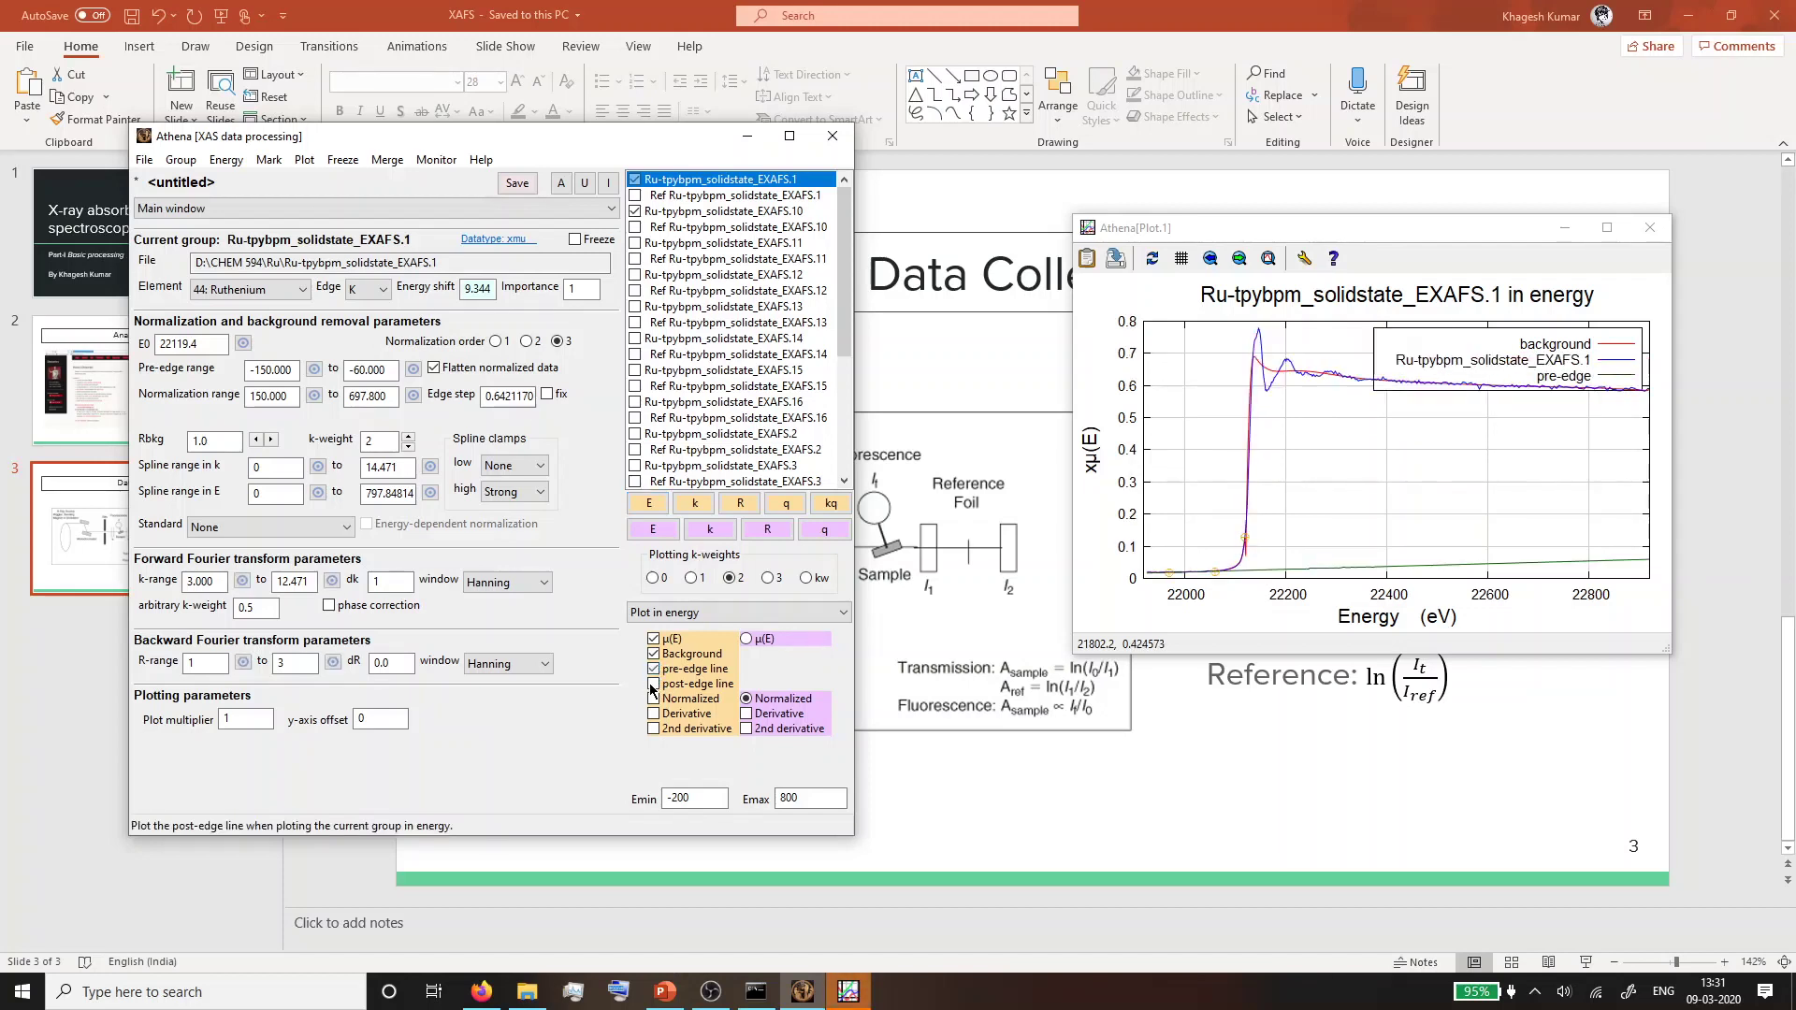
{"action": "left_click", "coordinate": [652, 669]}
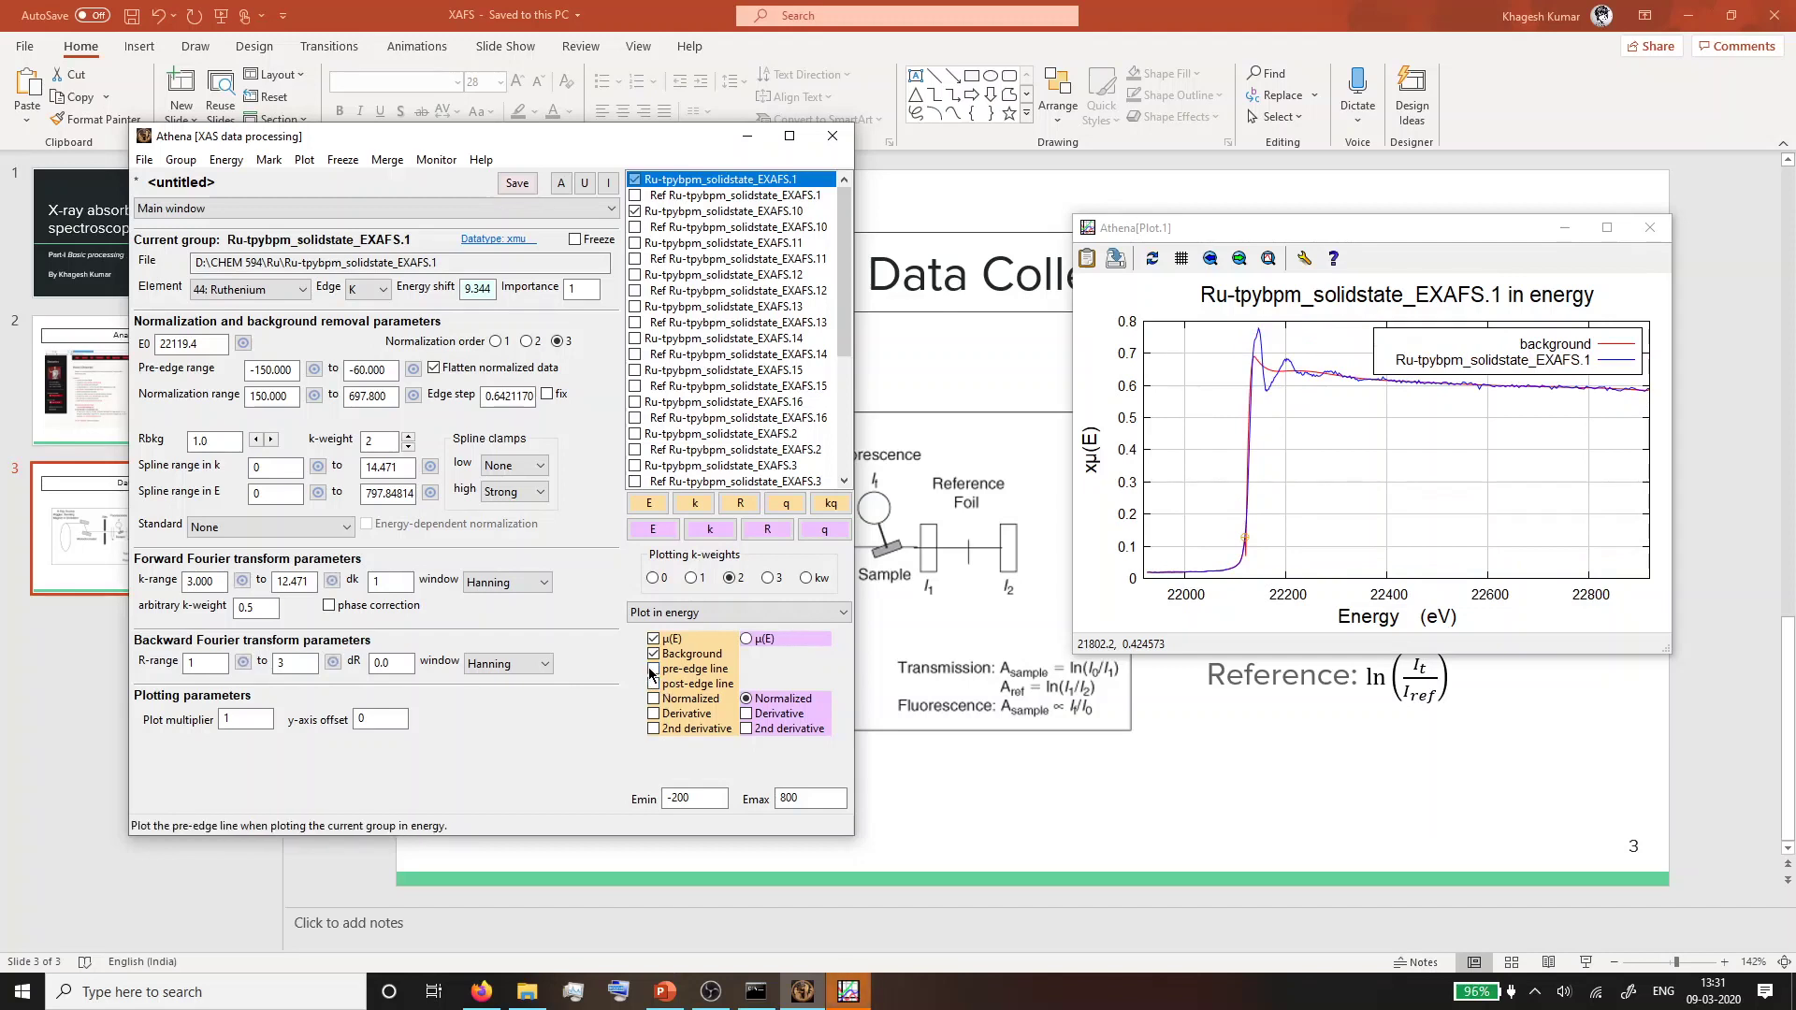
{"action": "left_click", "coordinate": [652, 669]}
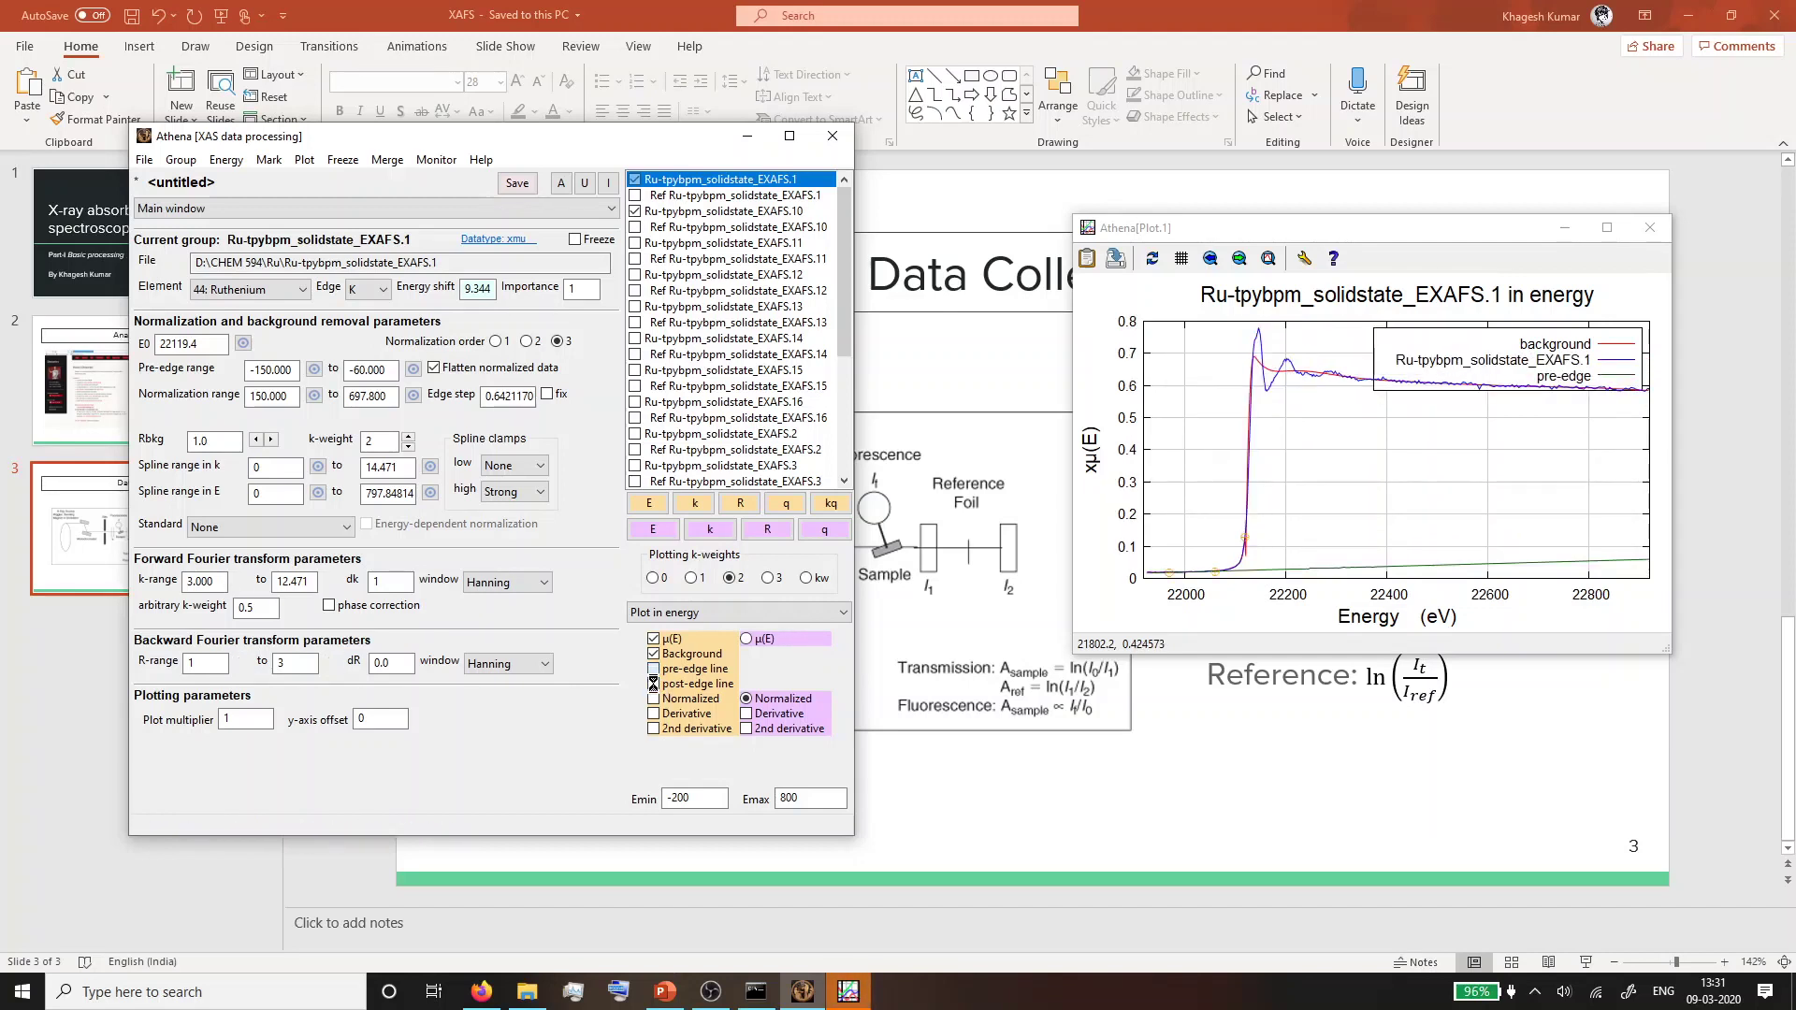
{"action": "left_click", "coordinate": [653, 684]}
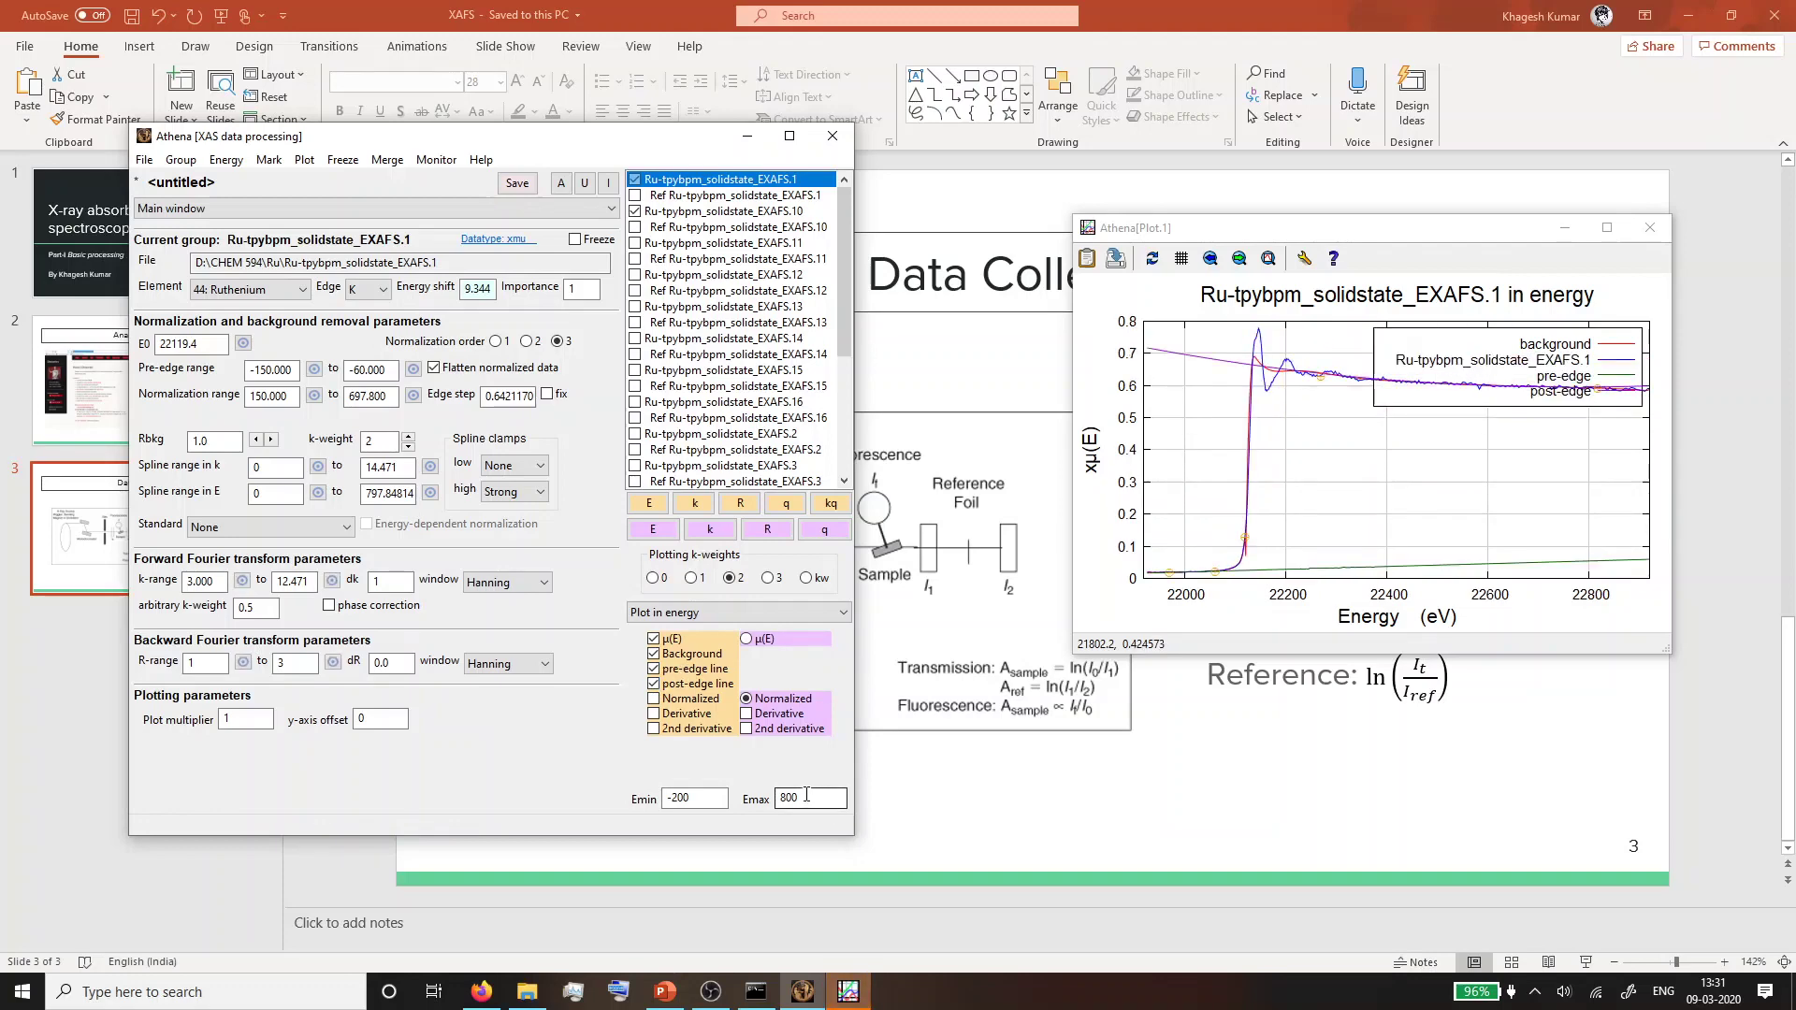
{"action": "left_click_drag", "start_coordinate": [1074, 653], "coordinate": [873, 856]}
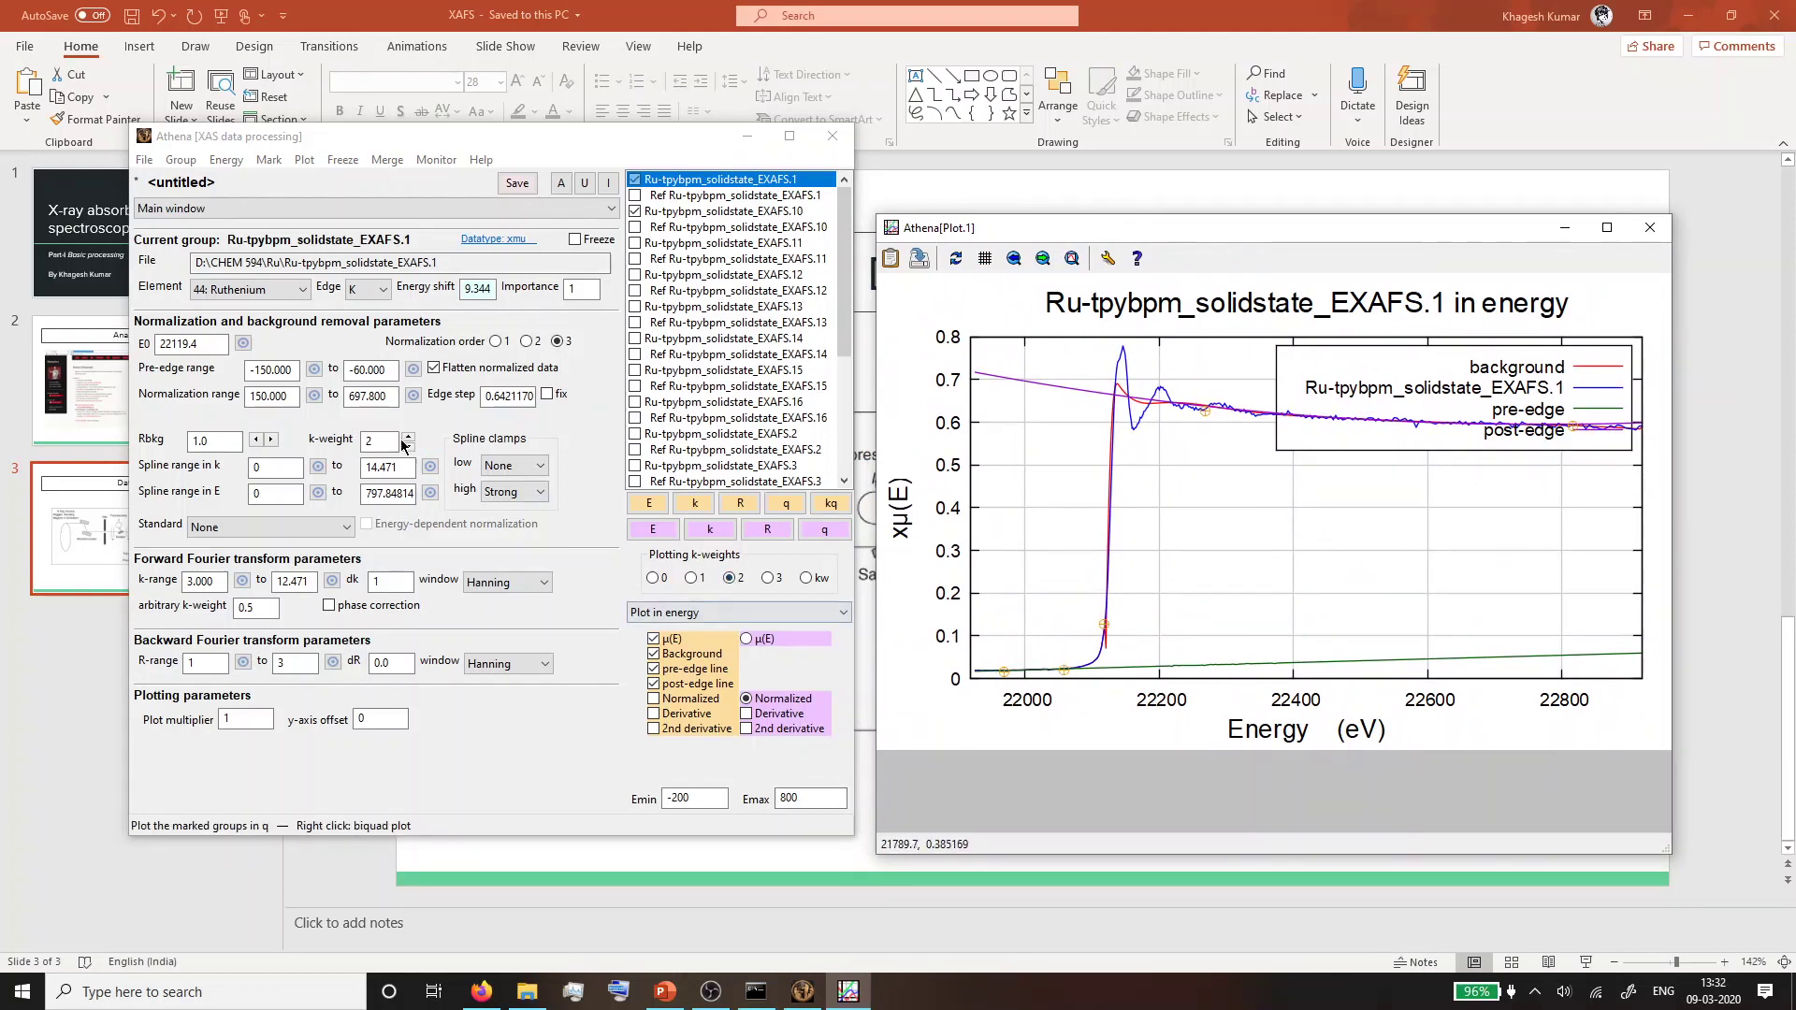
Pluck 350 from the plot as the normalization range start, and pluck E0 at 22123.000 from the edge.
{"action": "left_click", "coordinate": [317, 399]}
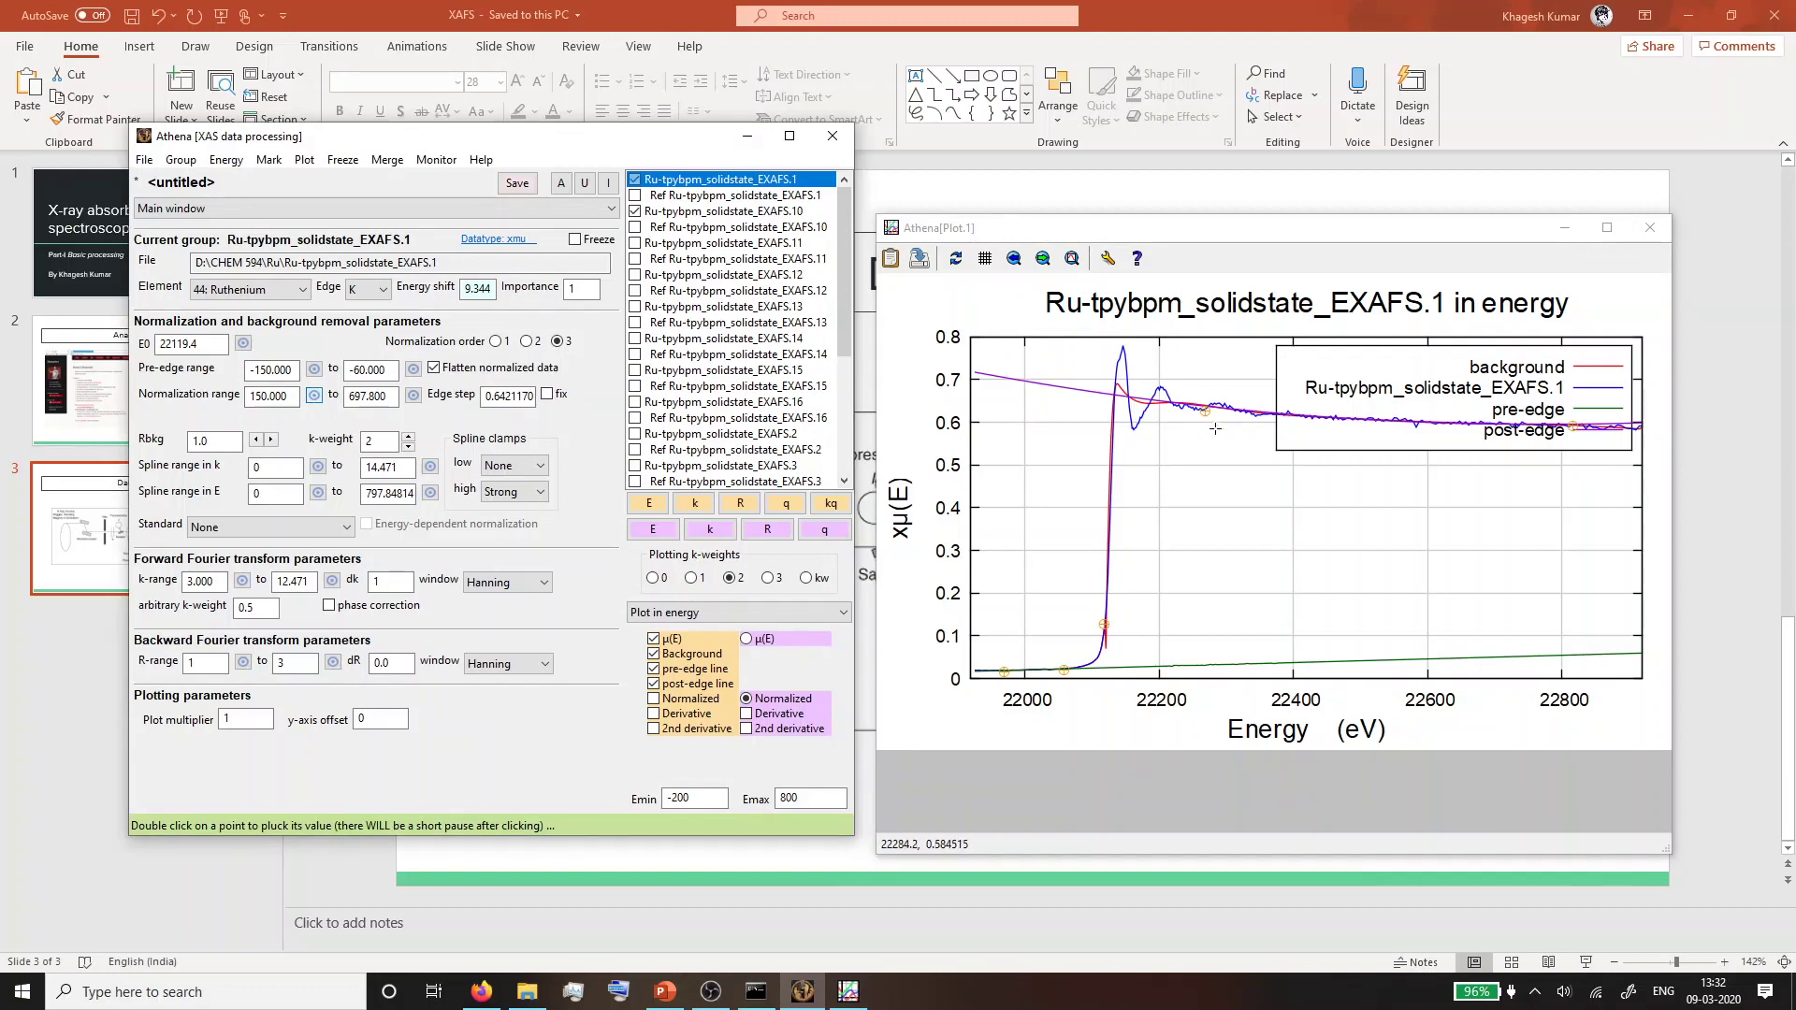
{"action": "double_click", "coordinate": [1338, 420]}
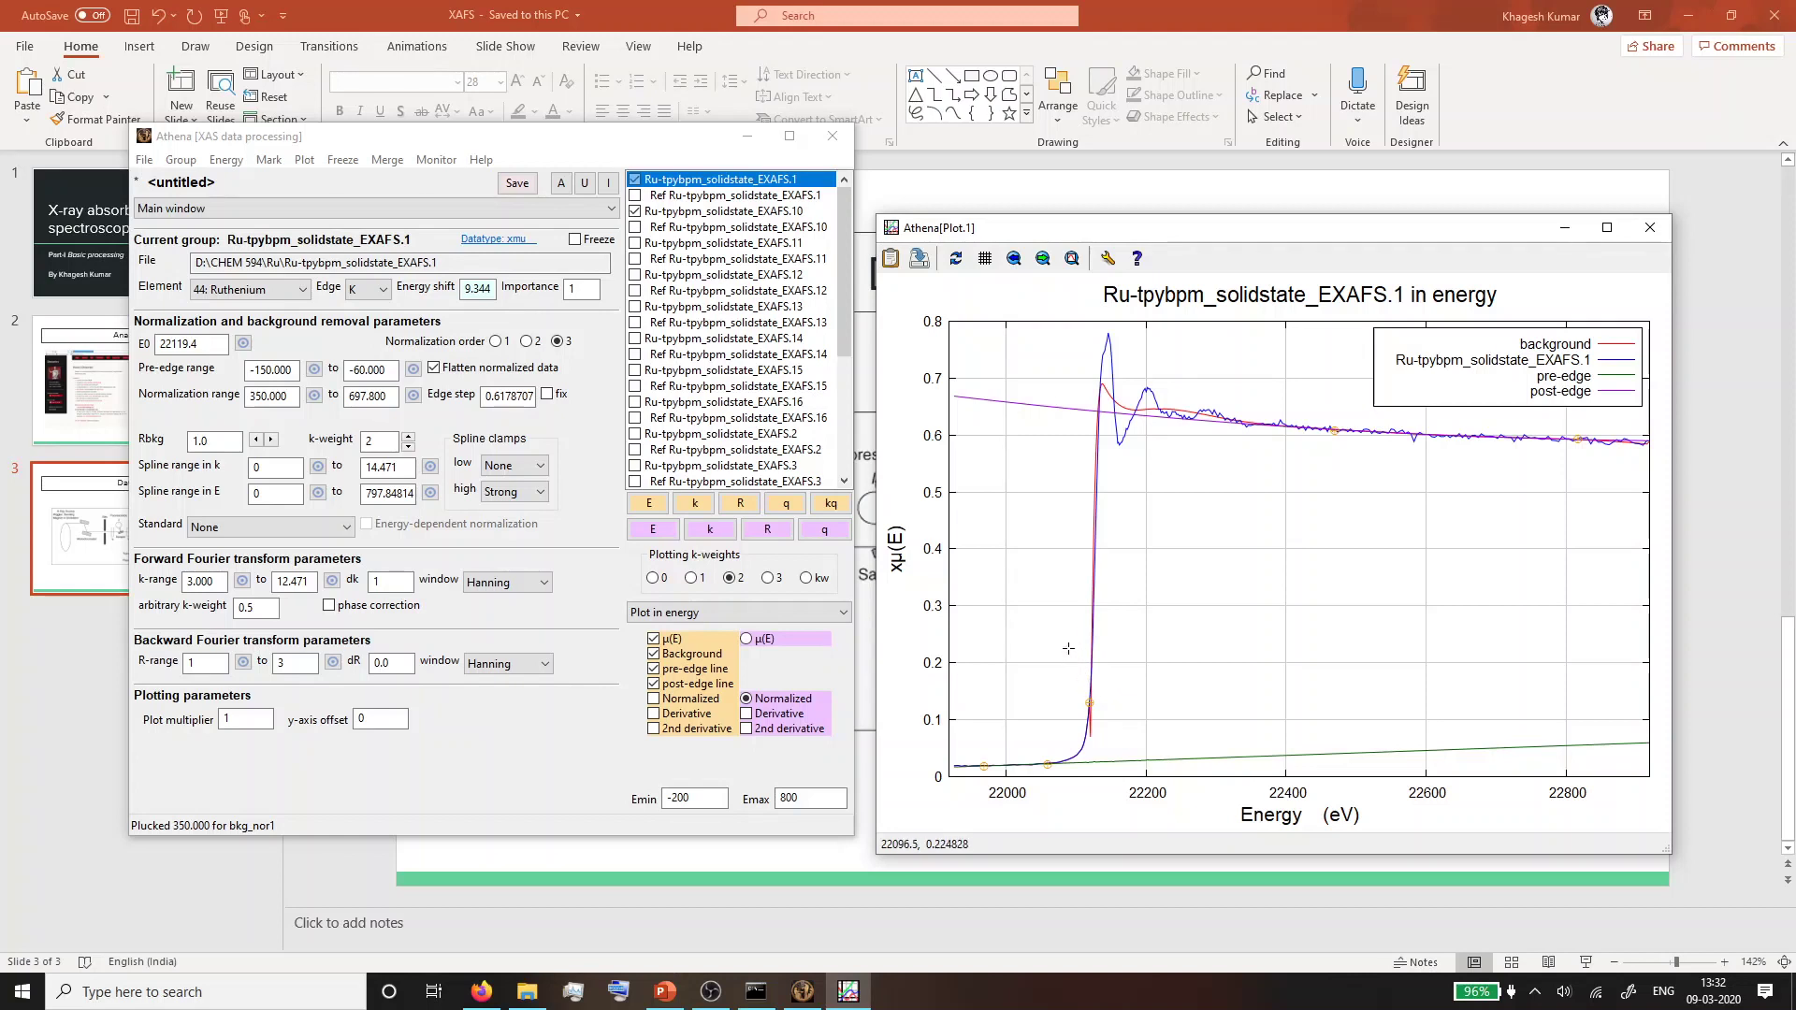
{"action": "left_click", "coordinate": [243, 344]}
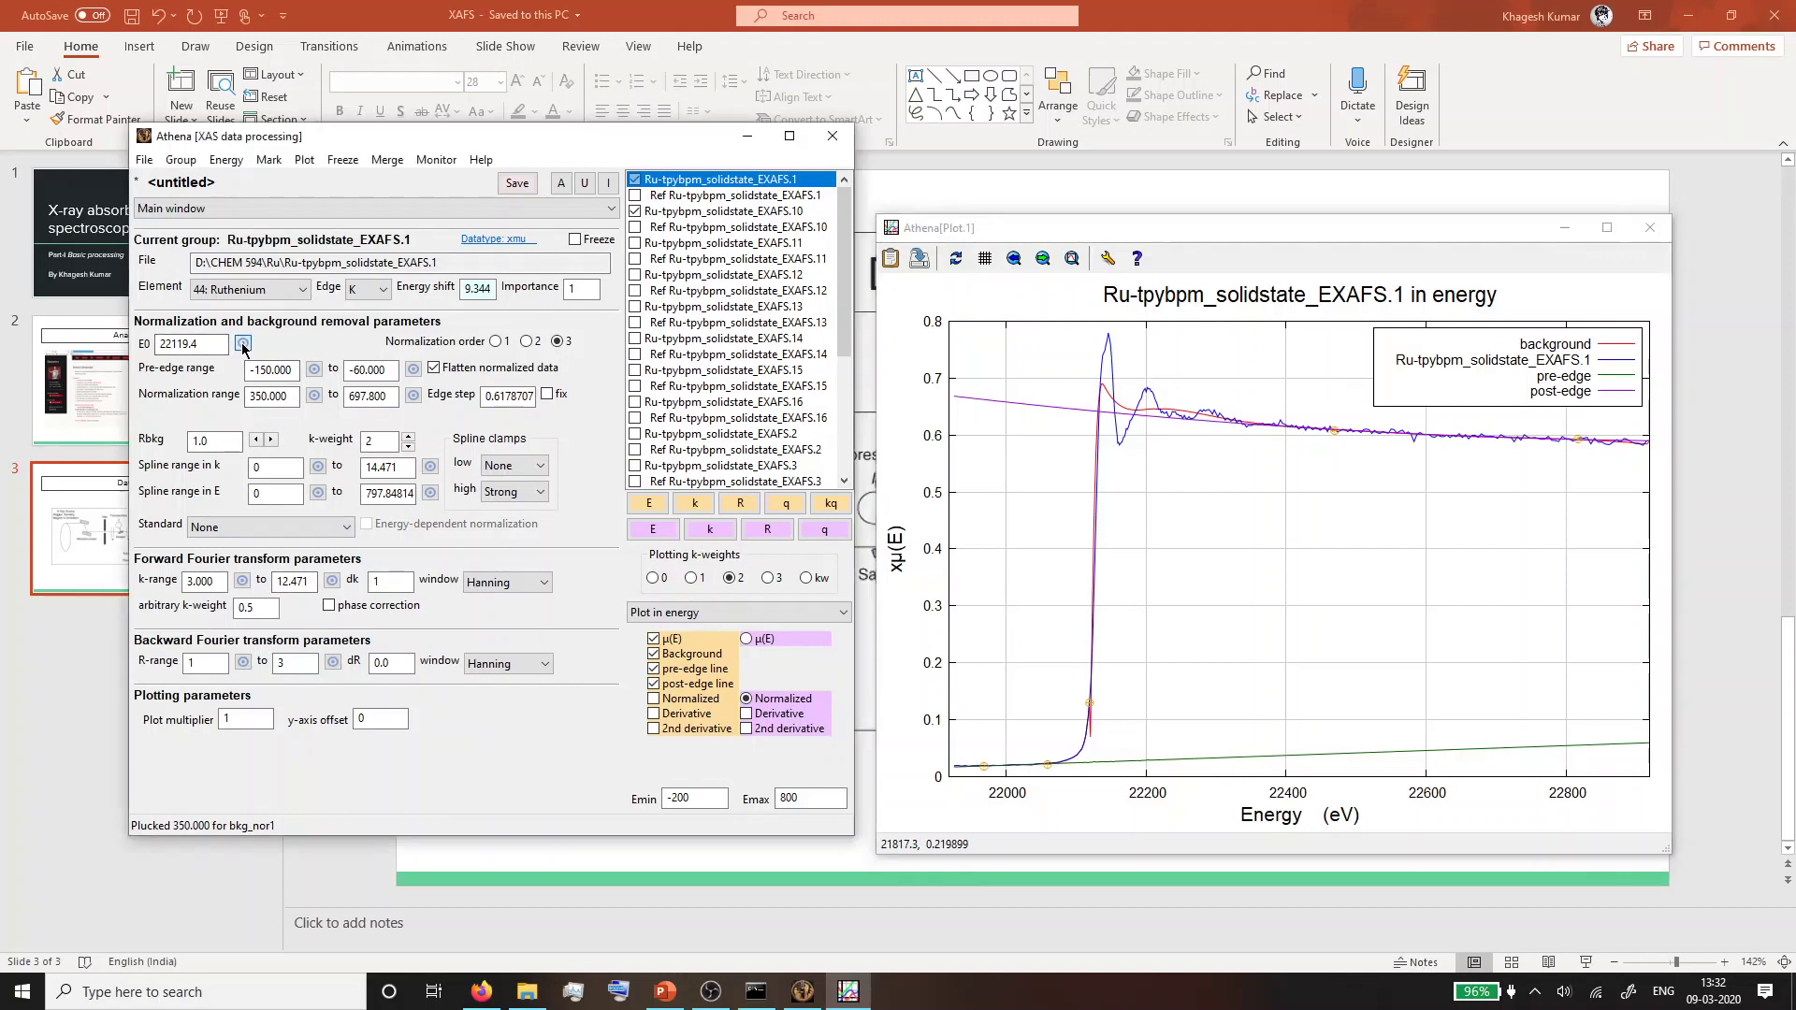
{"action": "double_click", "coordinate": [1091, 673]}
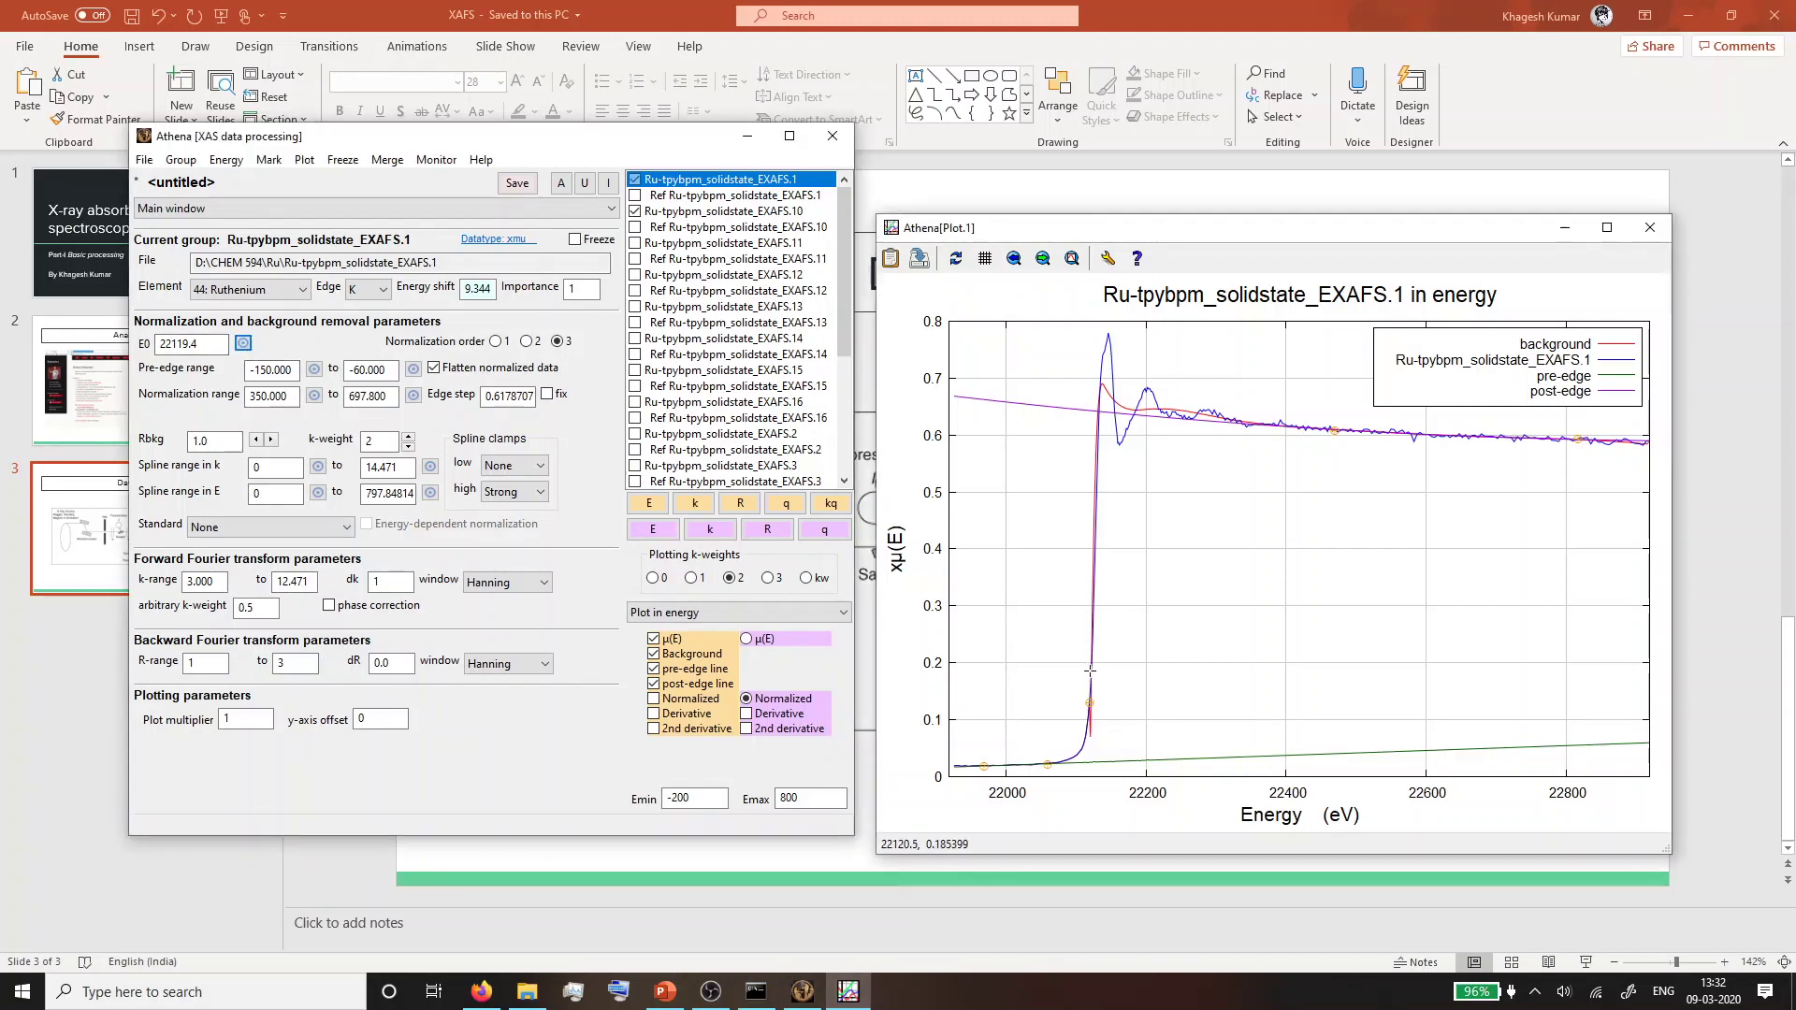
{"action": "left_click", "coordinate": [243, 344]}
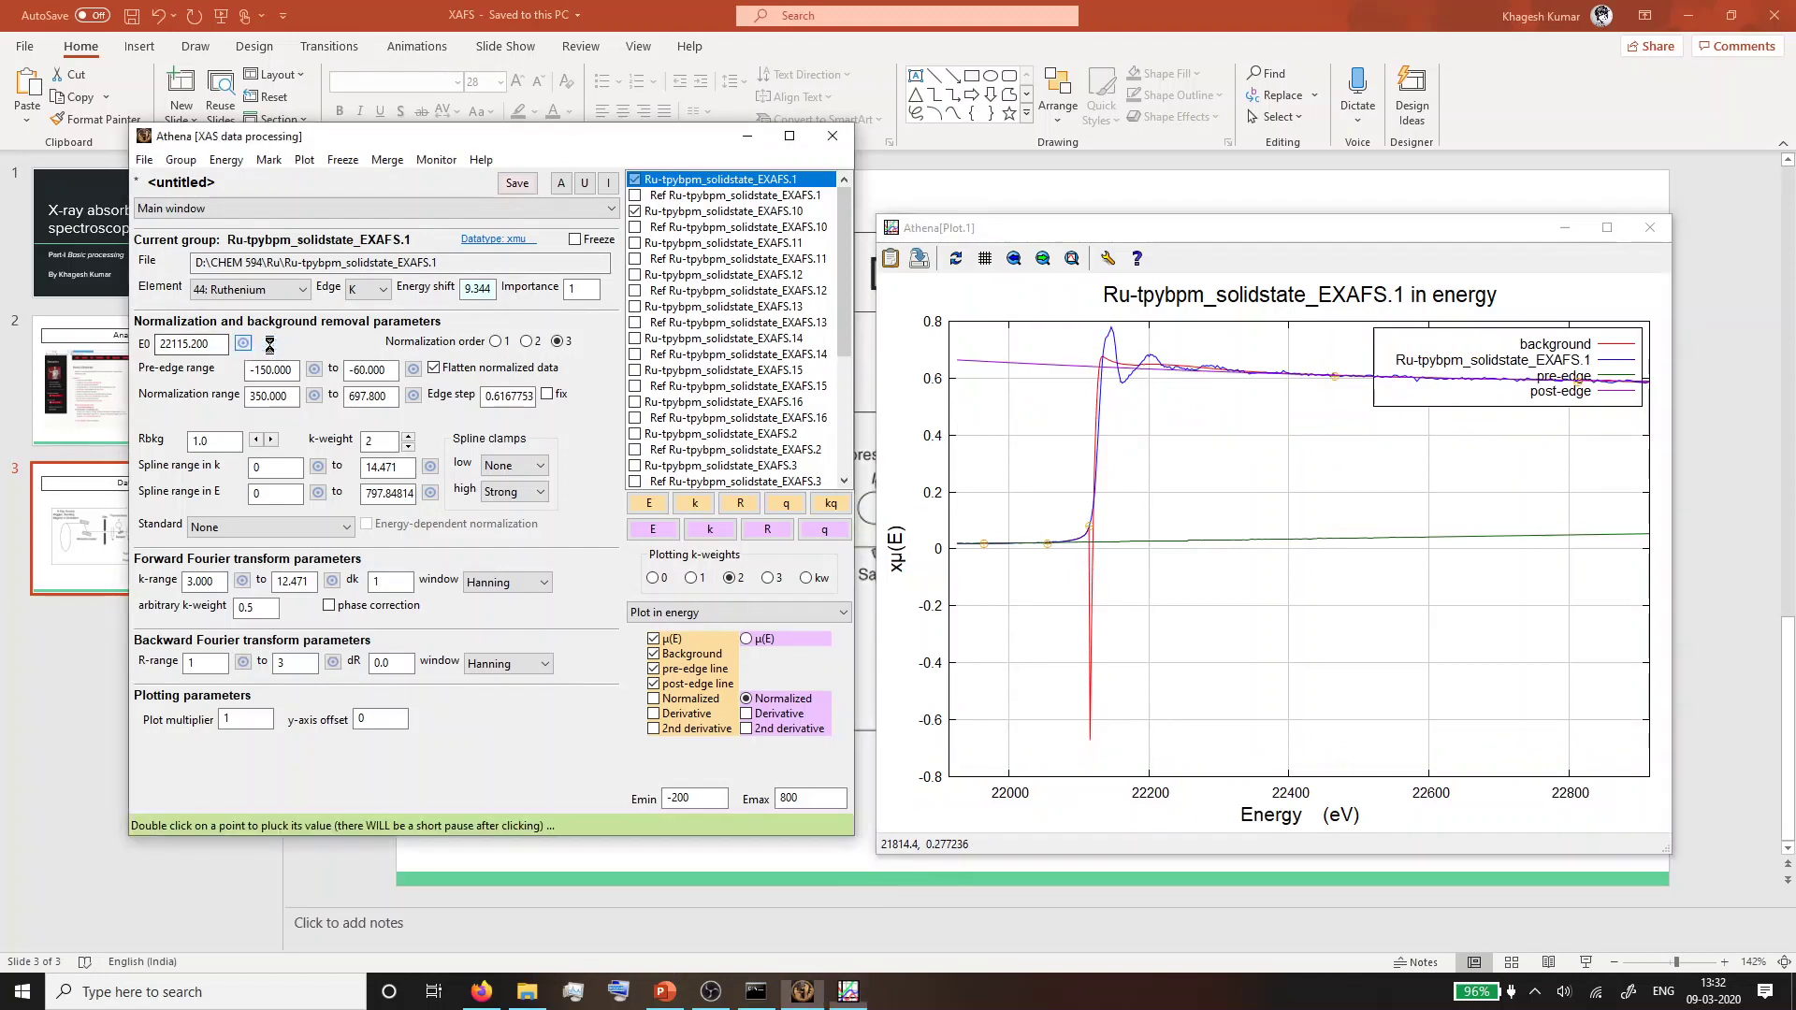
{"action": "double_click", "coordinate": [1095, 485]}
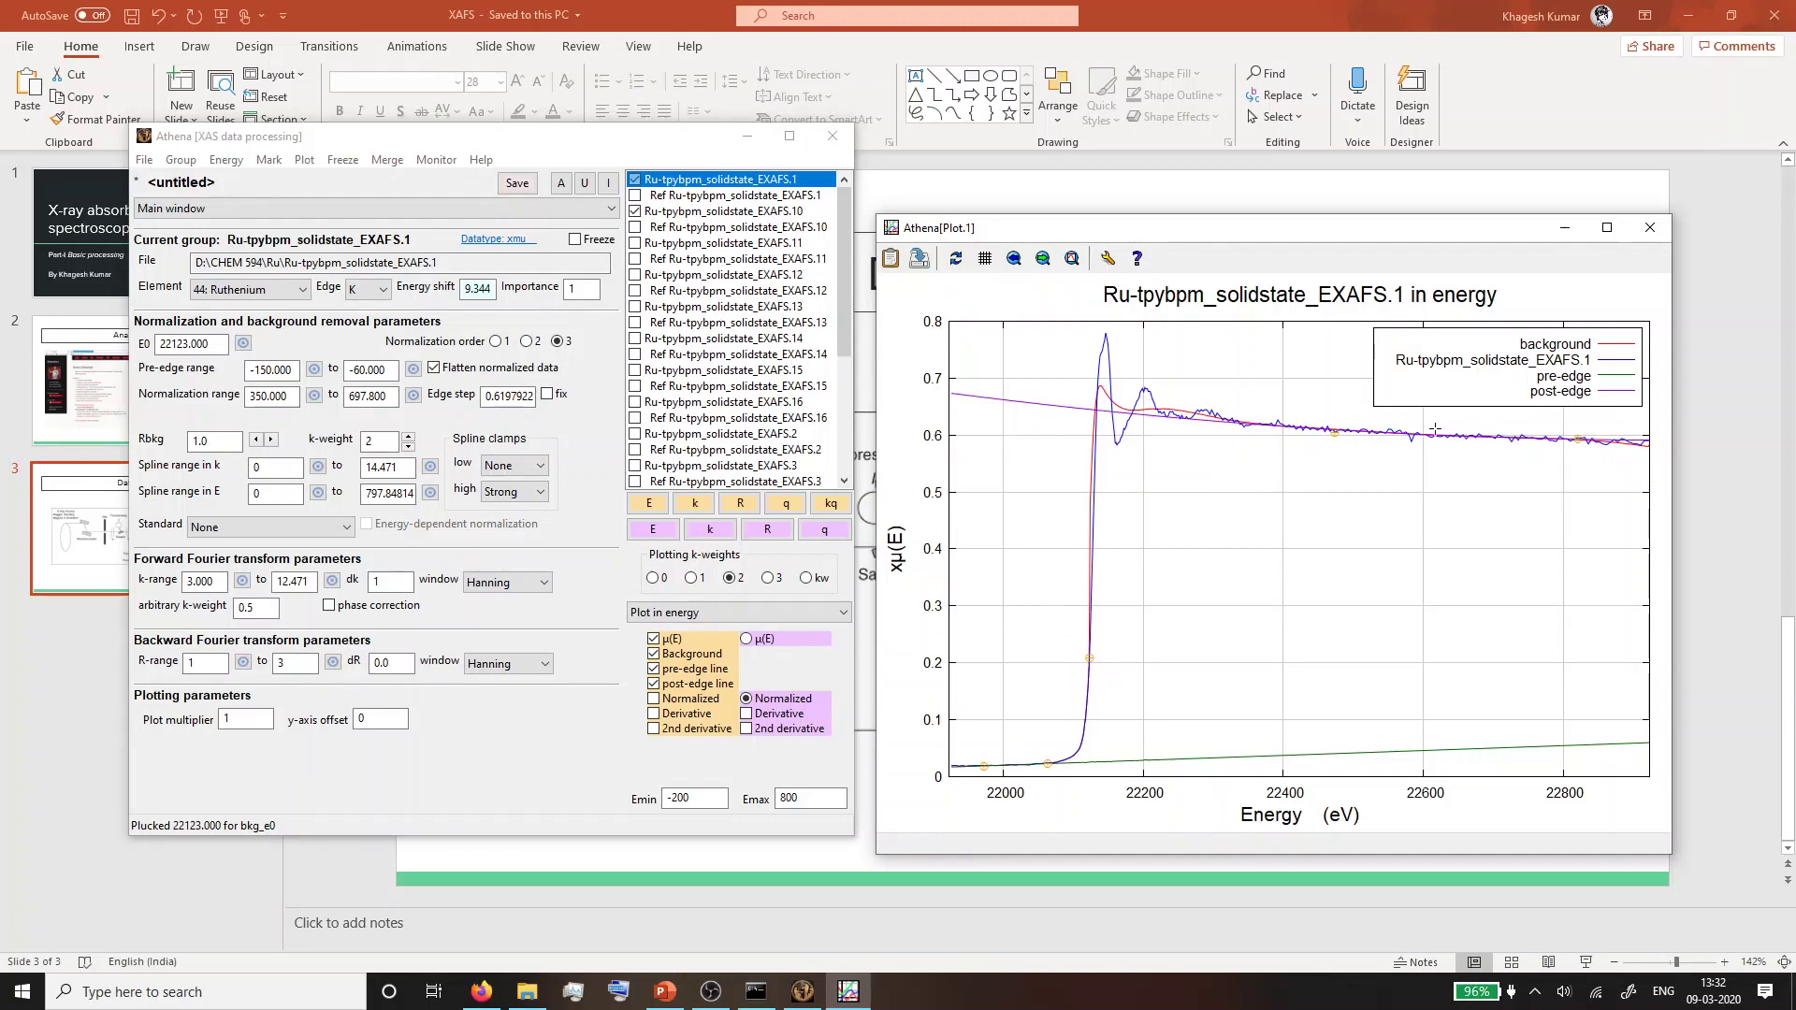
Set the plot's Emax to 900 and replot EXAFS.1 and EXAFS.10 as normalized μ(E).
{"action": "left_click", "coordinate": [793, 796]}
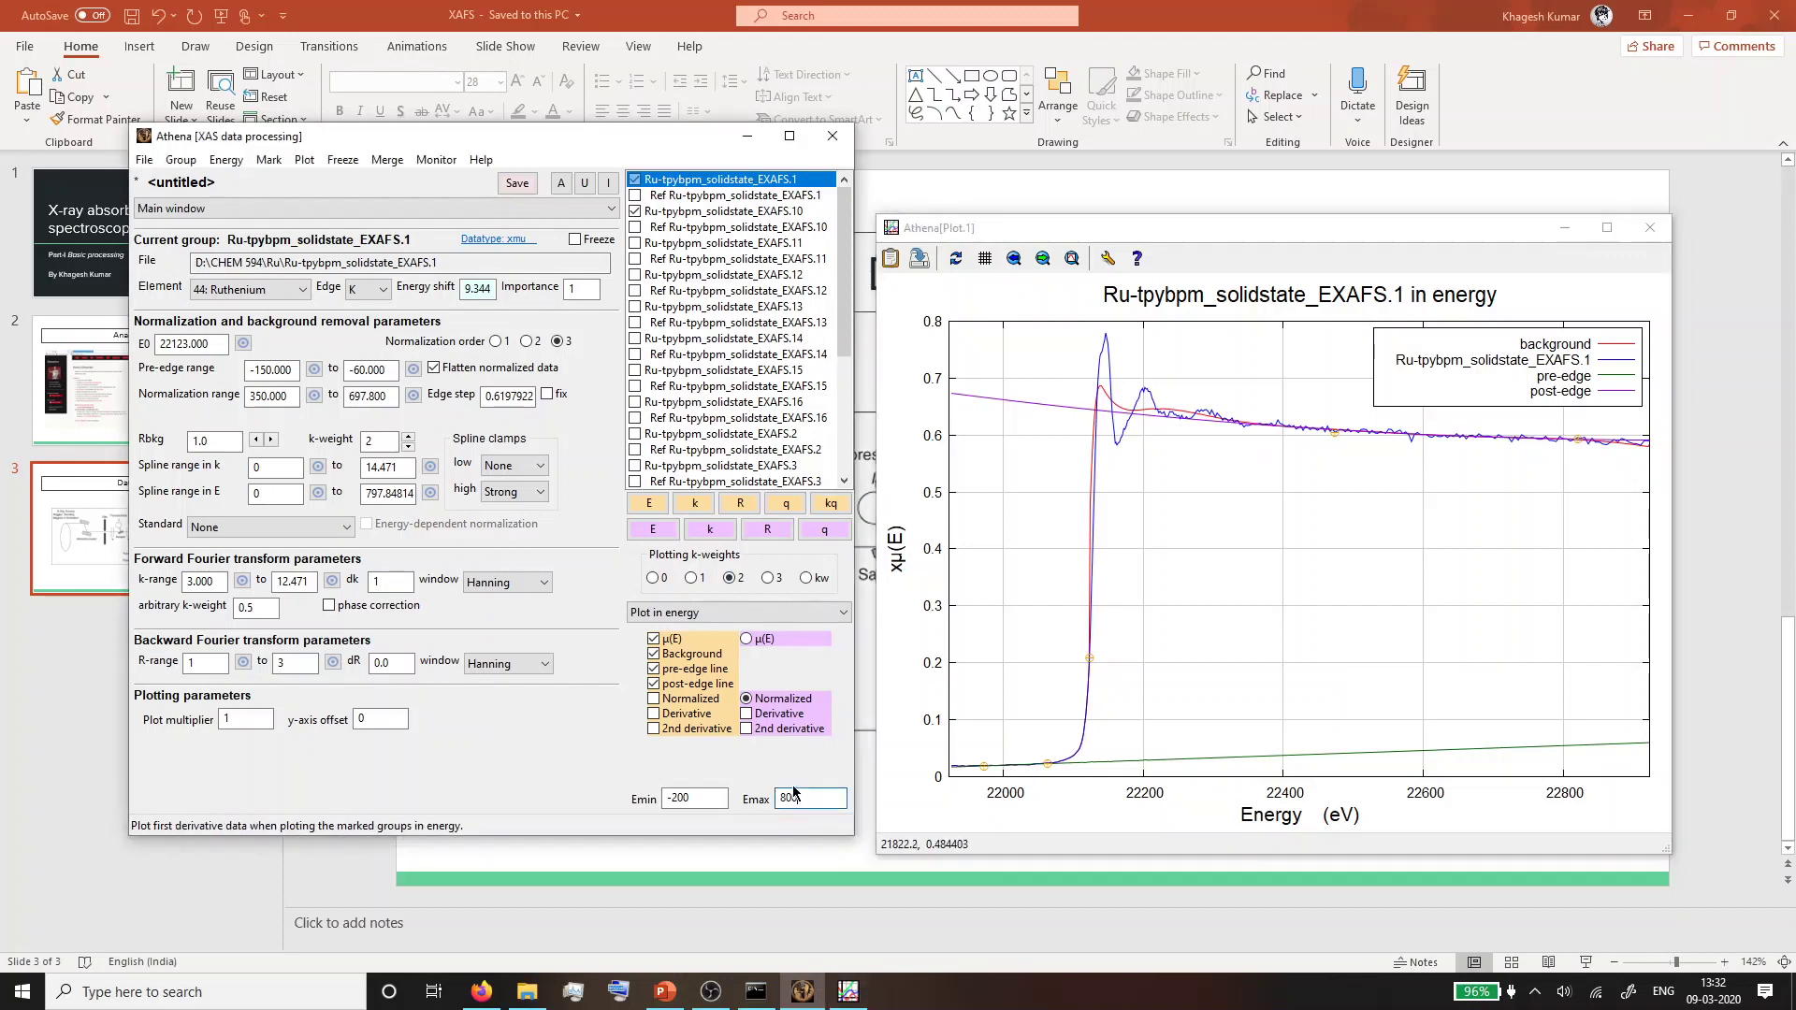
{"action": "double_click", "coordinate": [793, 793]}
{"action": "type", "text": "900"}
{"action": "key", "text": "Return"}
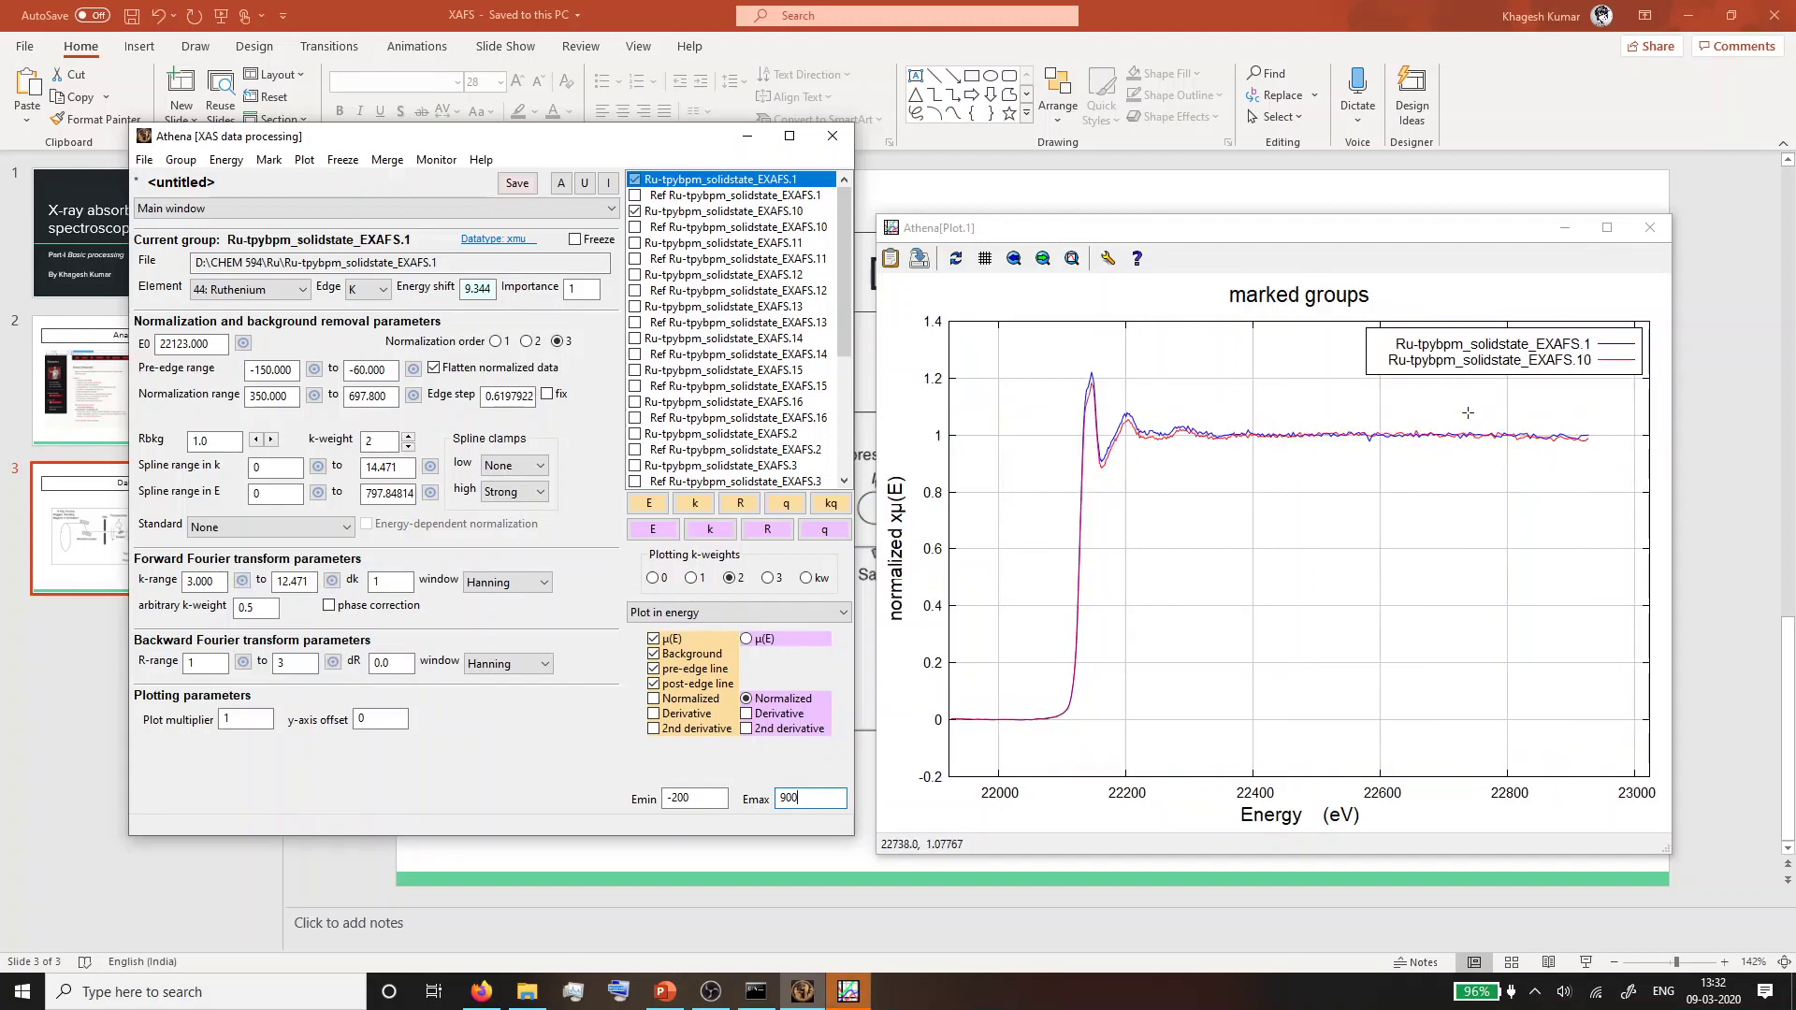
Mark scans EXAFS.11, .12, .14, .16, .3, .4 and .8 in the group list.
{"action": "left_click", "coordinate": [635, 244]}
{"action": "left_click", "coordinate": [635, 275]}
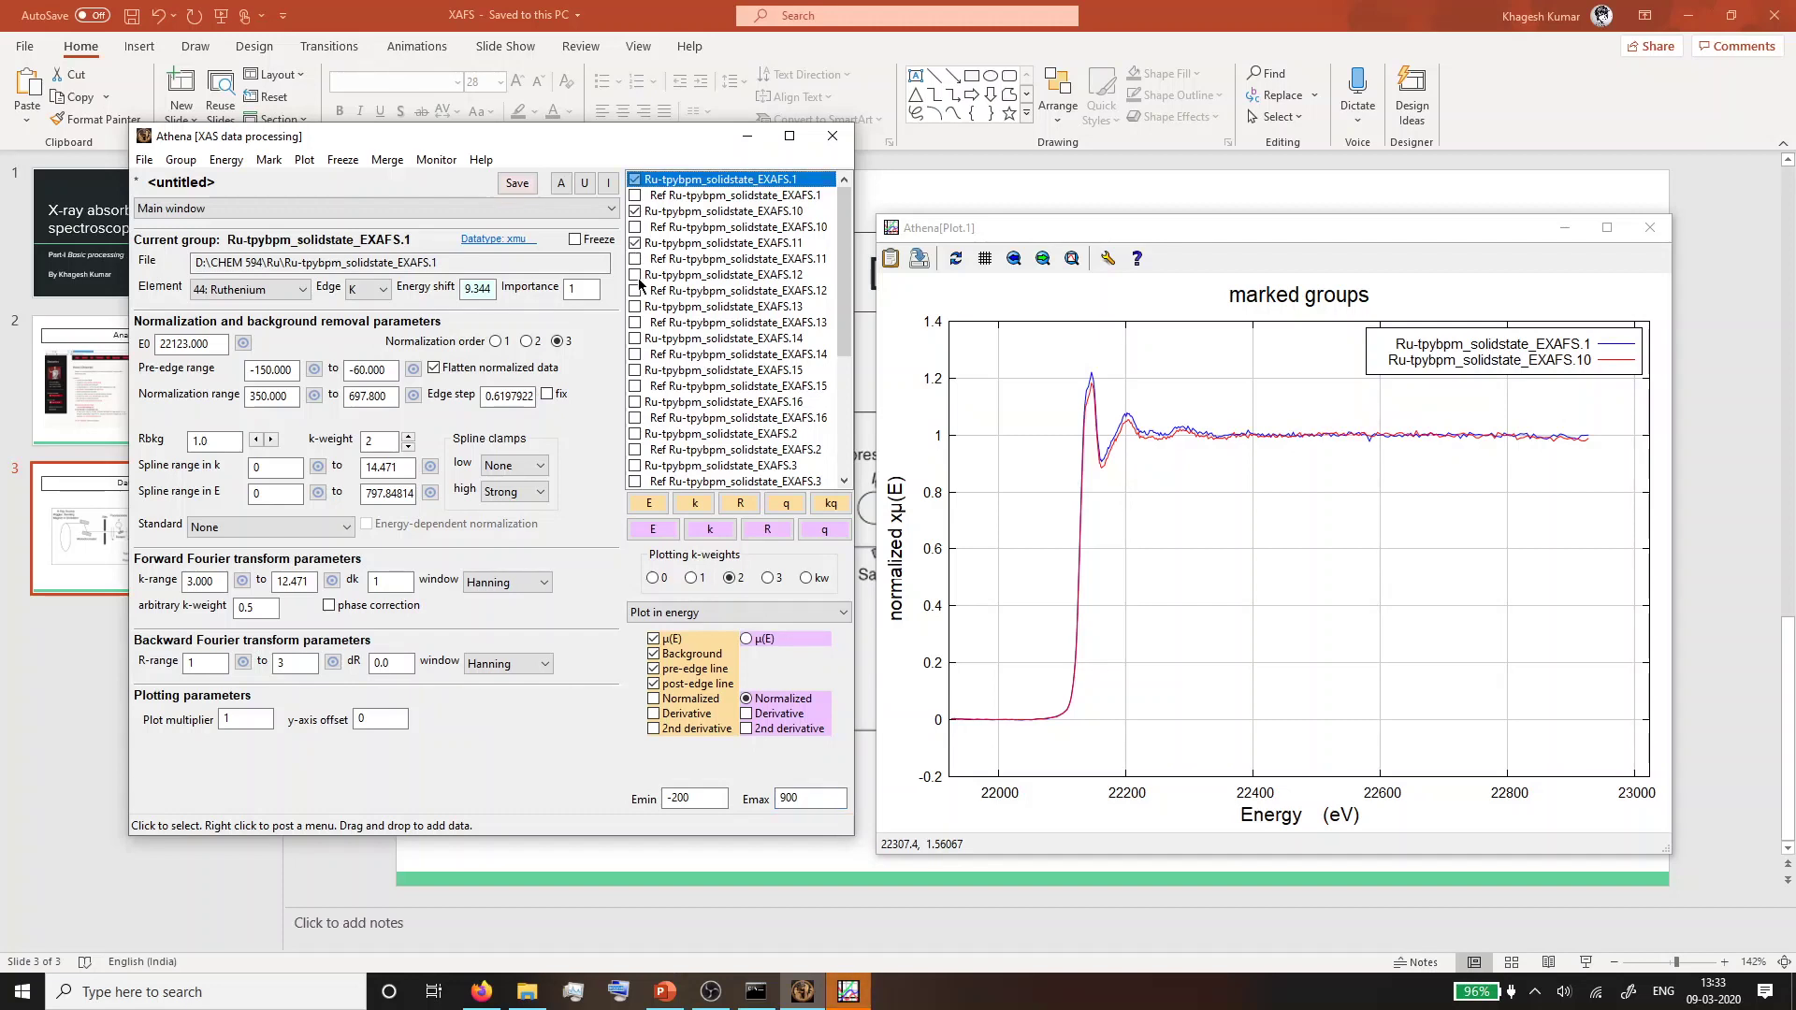
{"action": "left_click", "coordinate": [635, 338]}
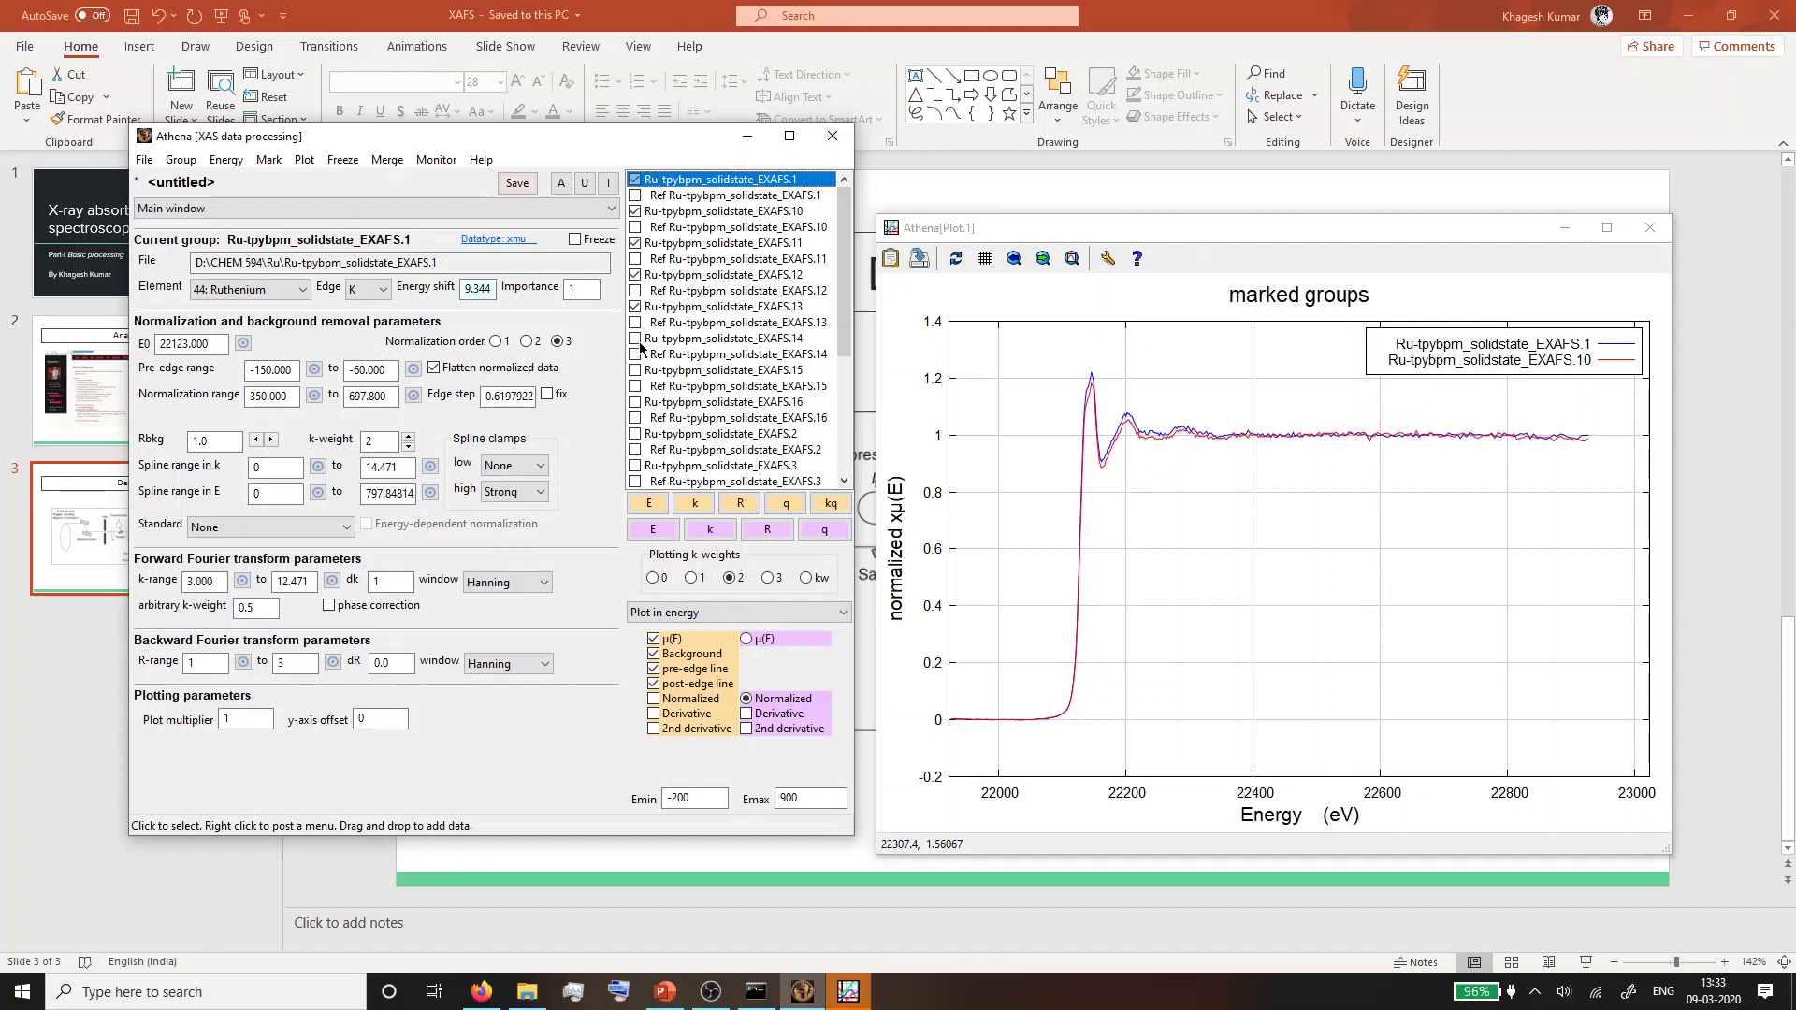
{"action": "left_click", "coordinate": [636, 404]}
{"action": "left_click", "coordinate": [635, 465]}
{"action": "scroll", "coordinate": [637, 449], "scroll_direction": "down", "scroll_amount": 3}
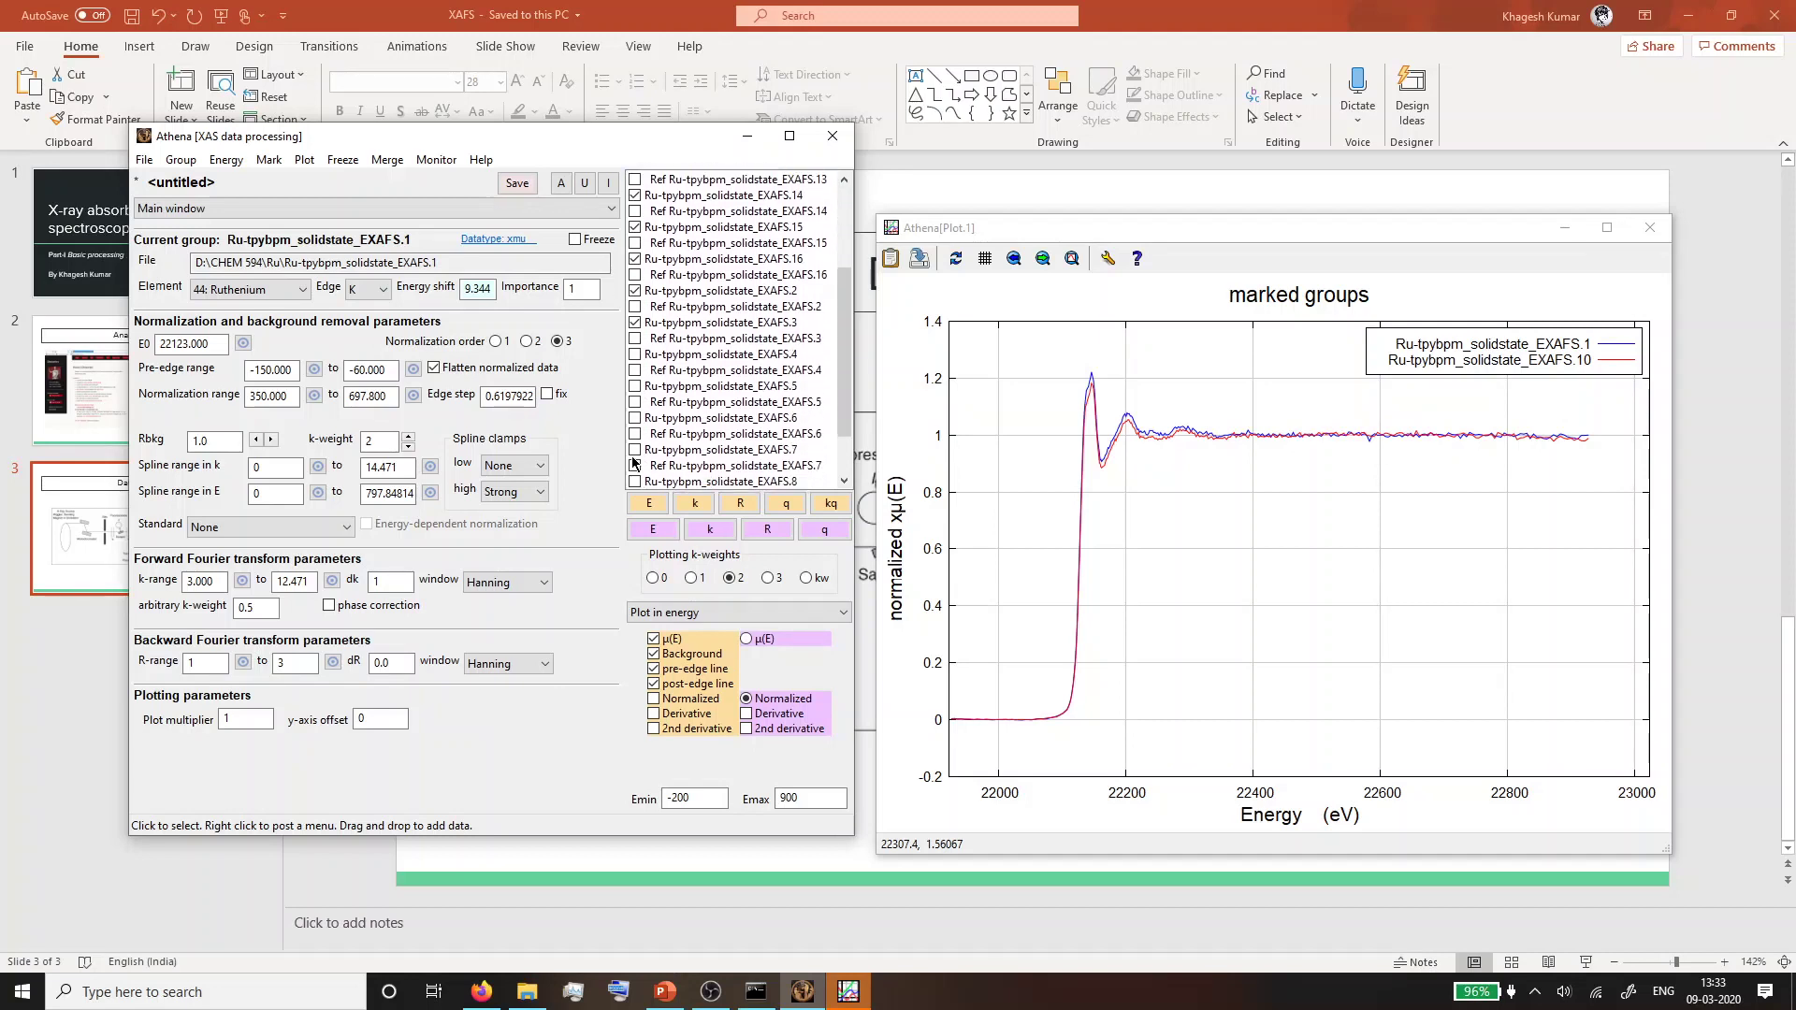
{"action": "left_click", "coordinate": [635, 356]}
{"action": "left_click", "coordinate": [635, 481]}
{"action": "scroll", "coordinate": [636, 467], "scroll_direction": "down", "scroll_amount": 2}
Overlay all sixteen marked scans as normalized μ(E) in energy.
{"action": "left_click", "coordinate": [653, 529]}
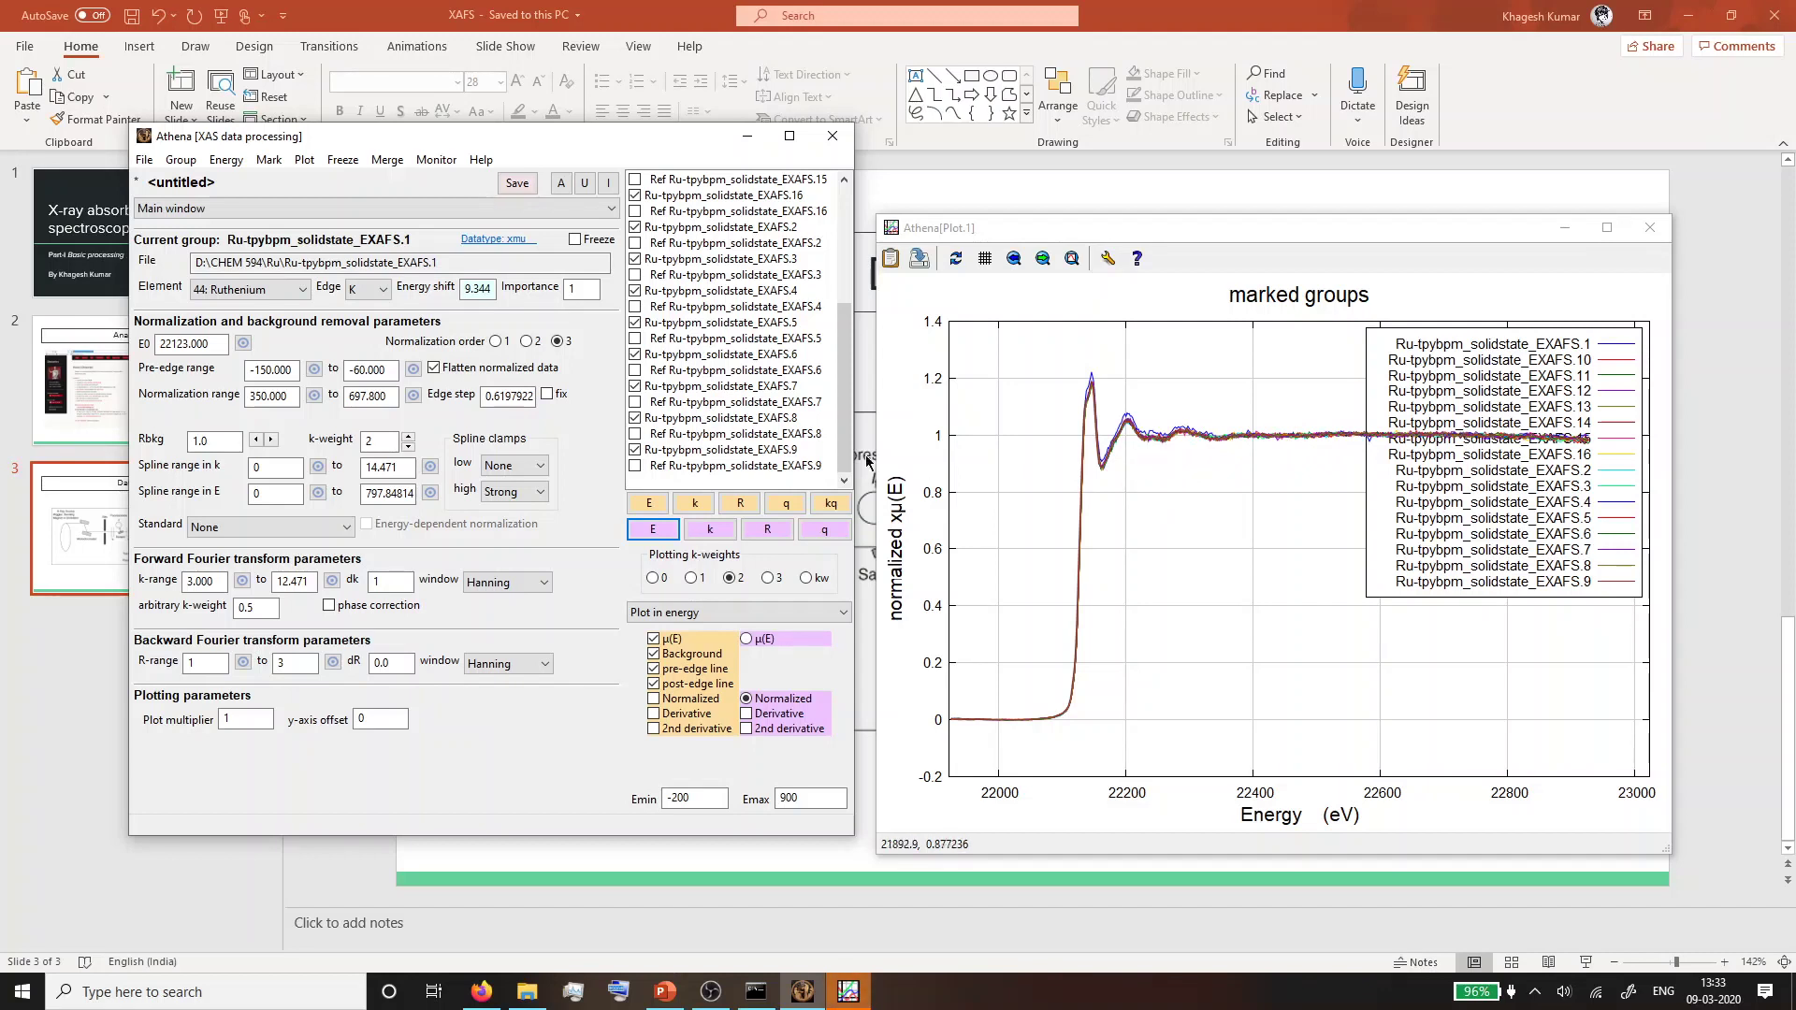
{"action": "scroll", "coordinate": [757, 398], "scroll_direction": "up", "scroll_amount": 1}
{"action": "scroll", "coordinate": [758, 398], "scroll_direction": "up", "scroll_amount": 5}
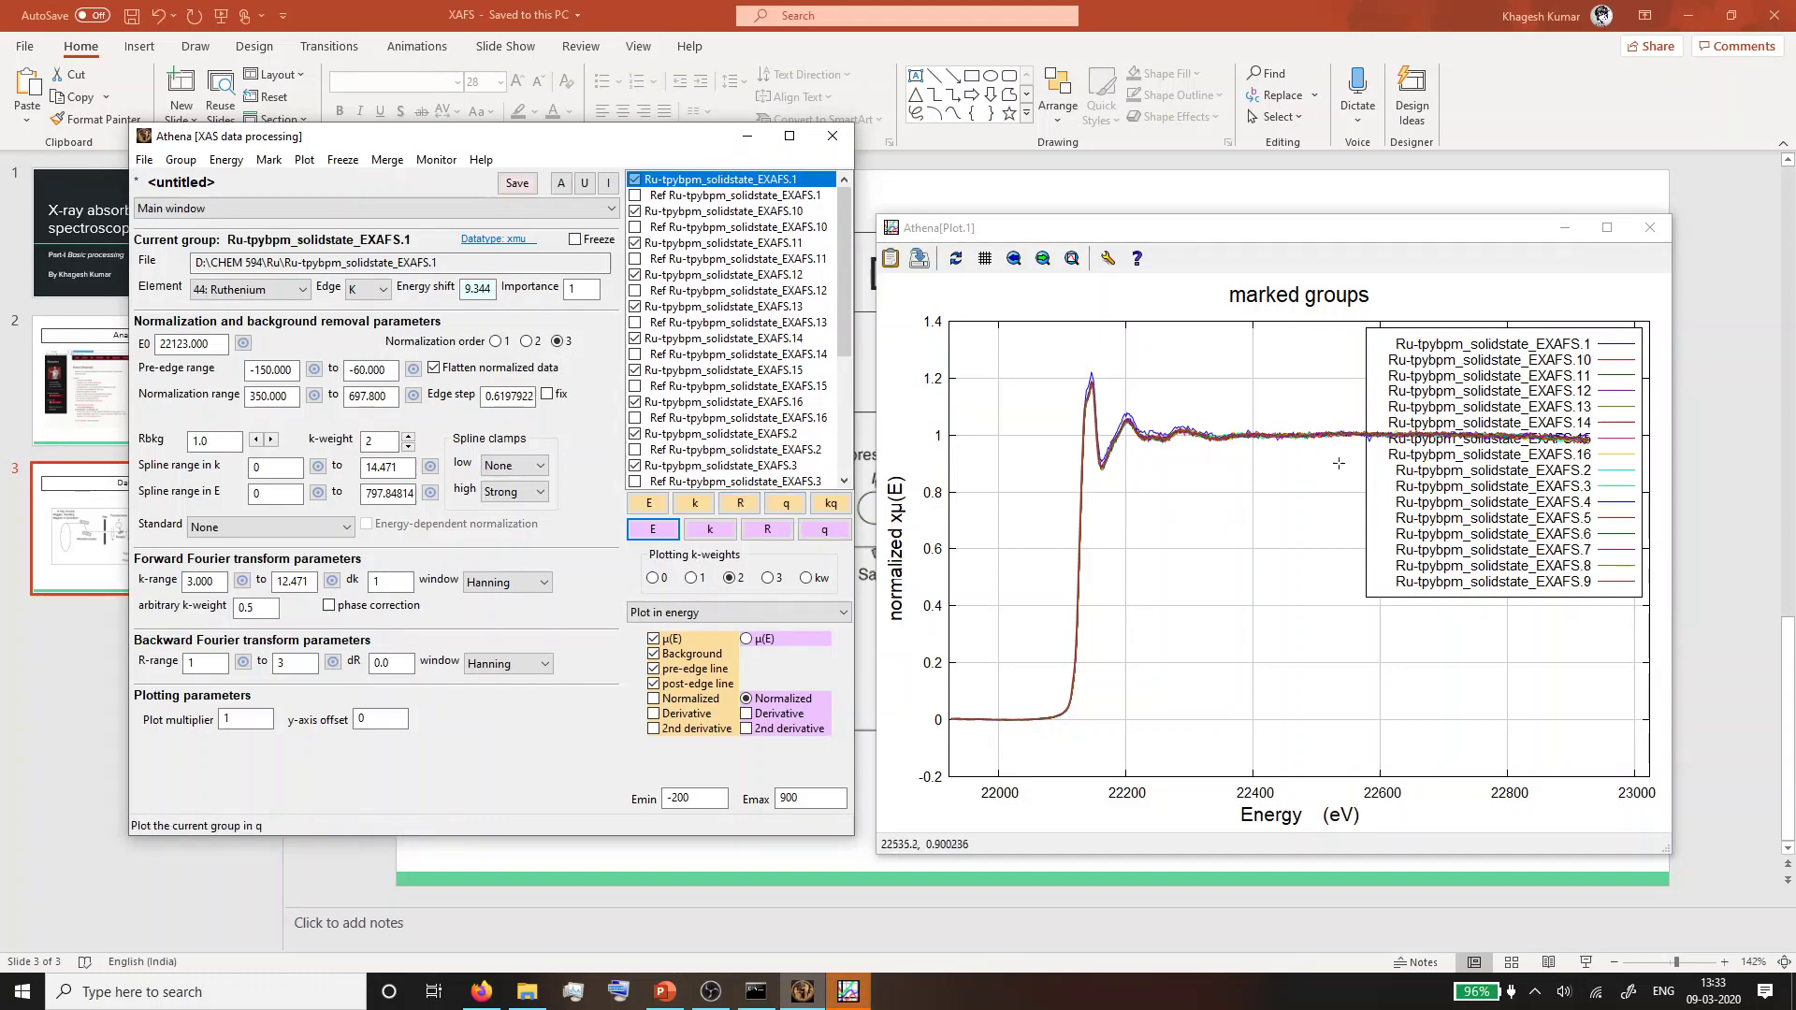
Zoom the plot onto the absorption edge with Emin set to -20.
{"action": "double_click", "coordinate": [708, 797]}
{"action": "type", "text": "-20"}
{"action": "key", "text": "Tab"}
{"action": "key", "text": "Return"}
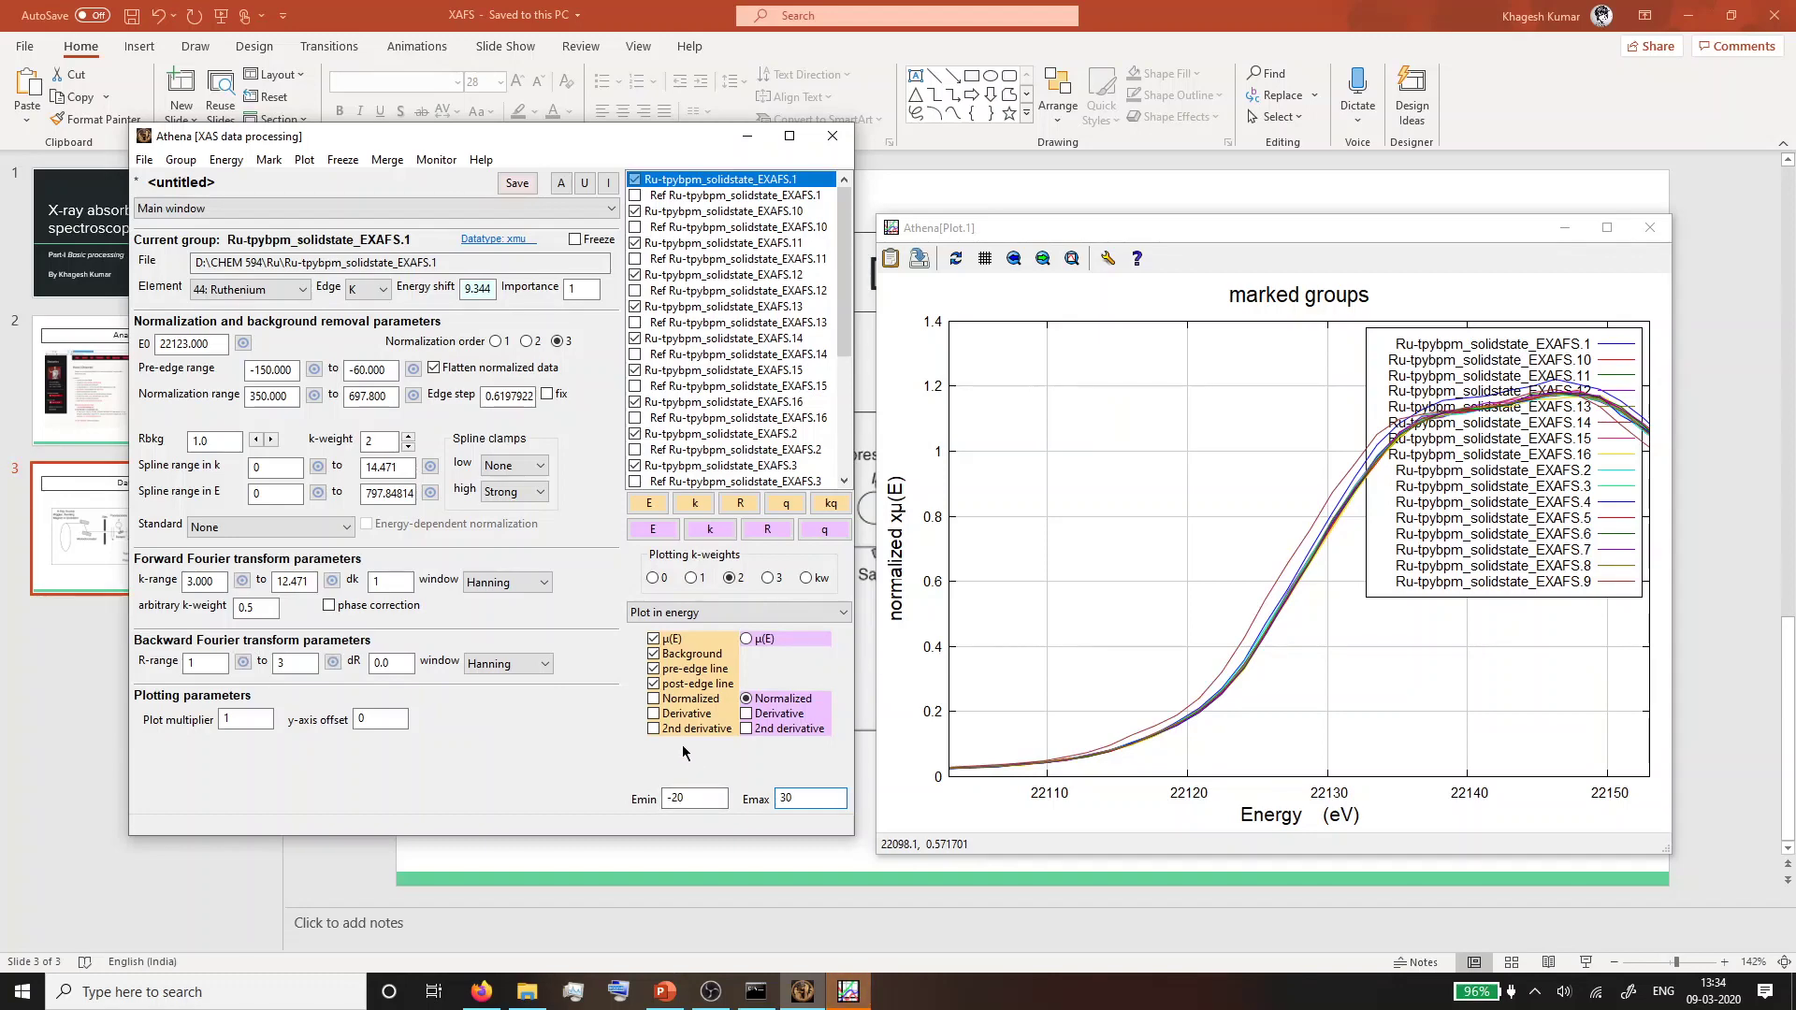
Widen the plot range back to Emin -200 and Emax 700.
{"action": "left_click", "coordinate": [699, 801]}
{"action": "key", "text": "BackSpace"}
{"action": "key", "text": "BackSpace"}
{"action": "type", "text": "200"}
{"action": "key", "text": "Tab"}
{"action": "type", "text": "700"}
{"action": "key", "text": "Return"}
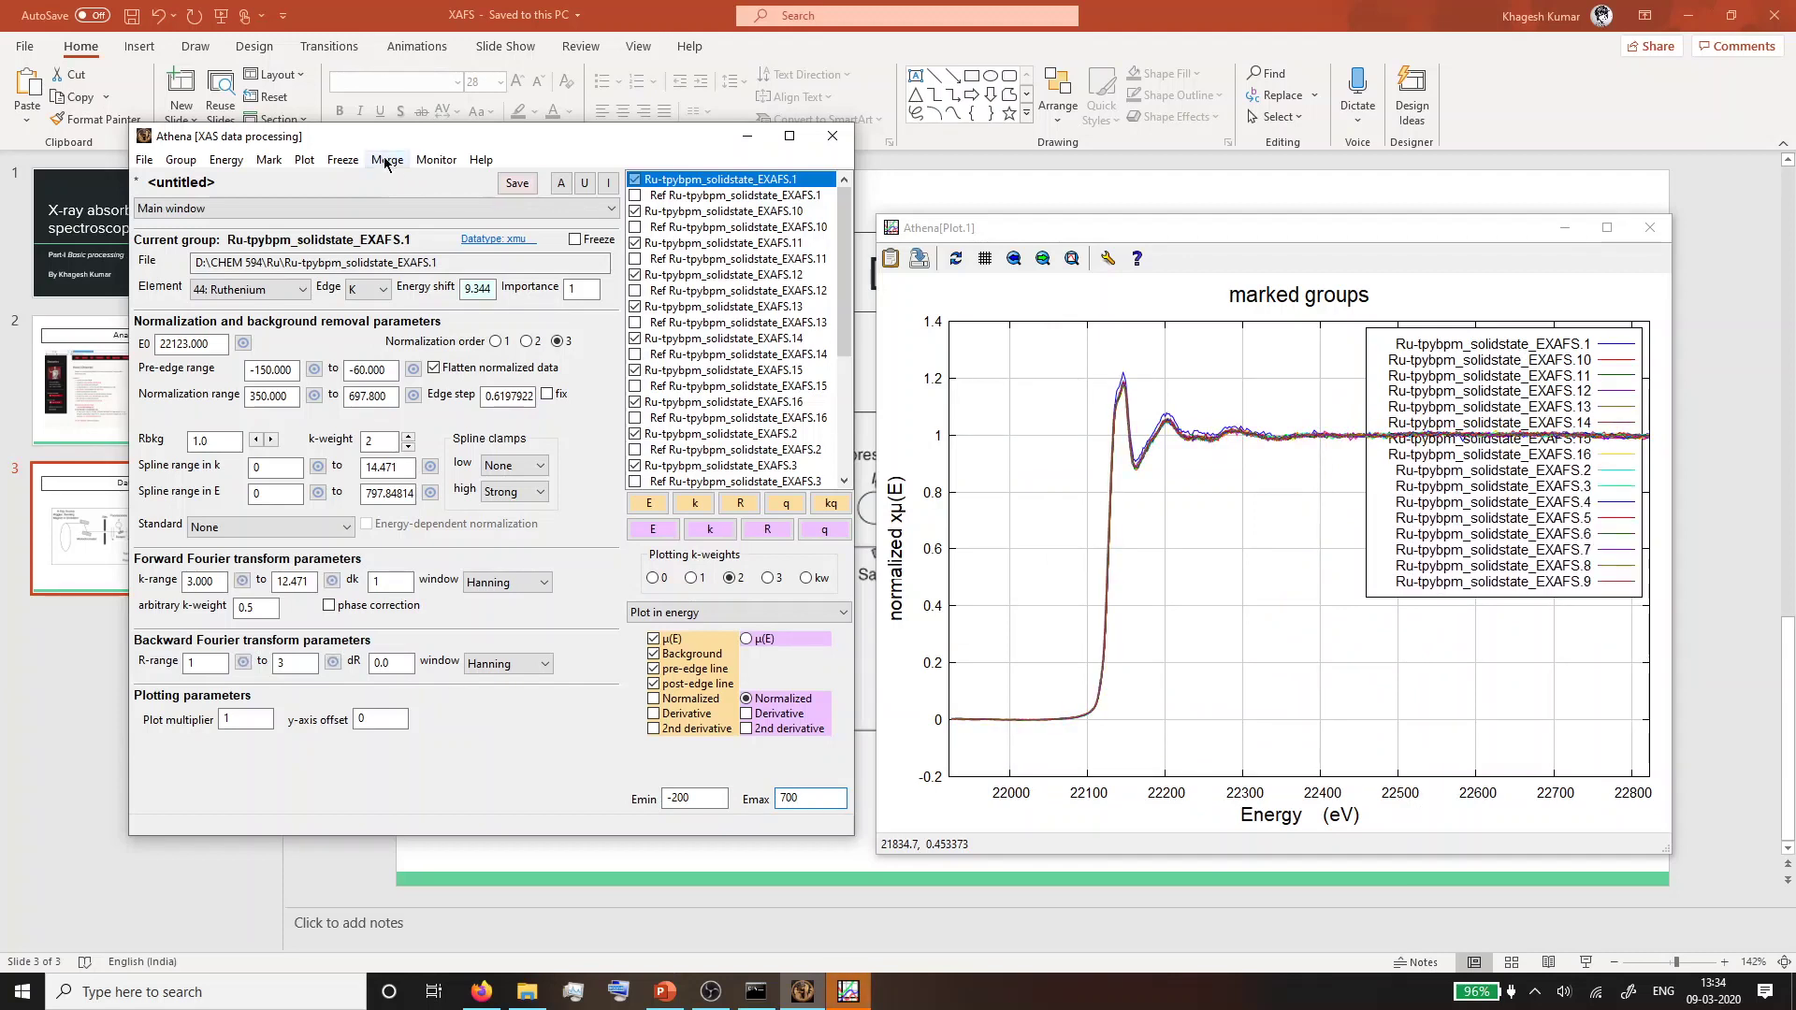
Merge the marked scans in norm(E) into a new 'merge' group, then unmark all groups.
{"action": "left_click", "coordinate": [386, 160]}
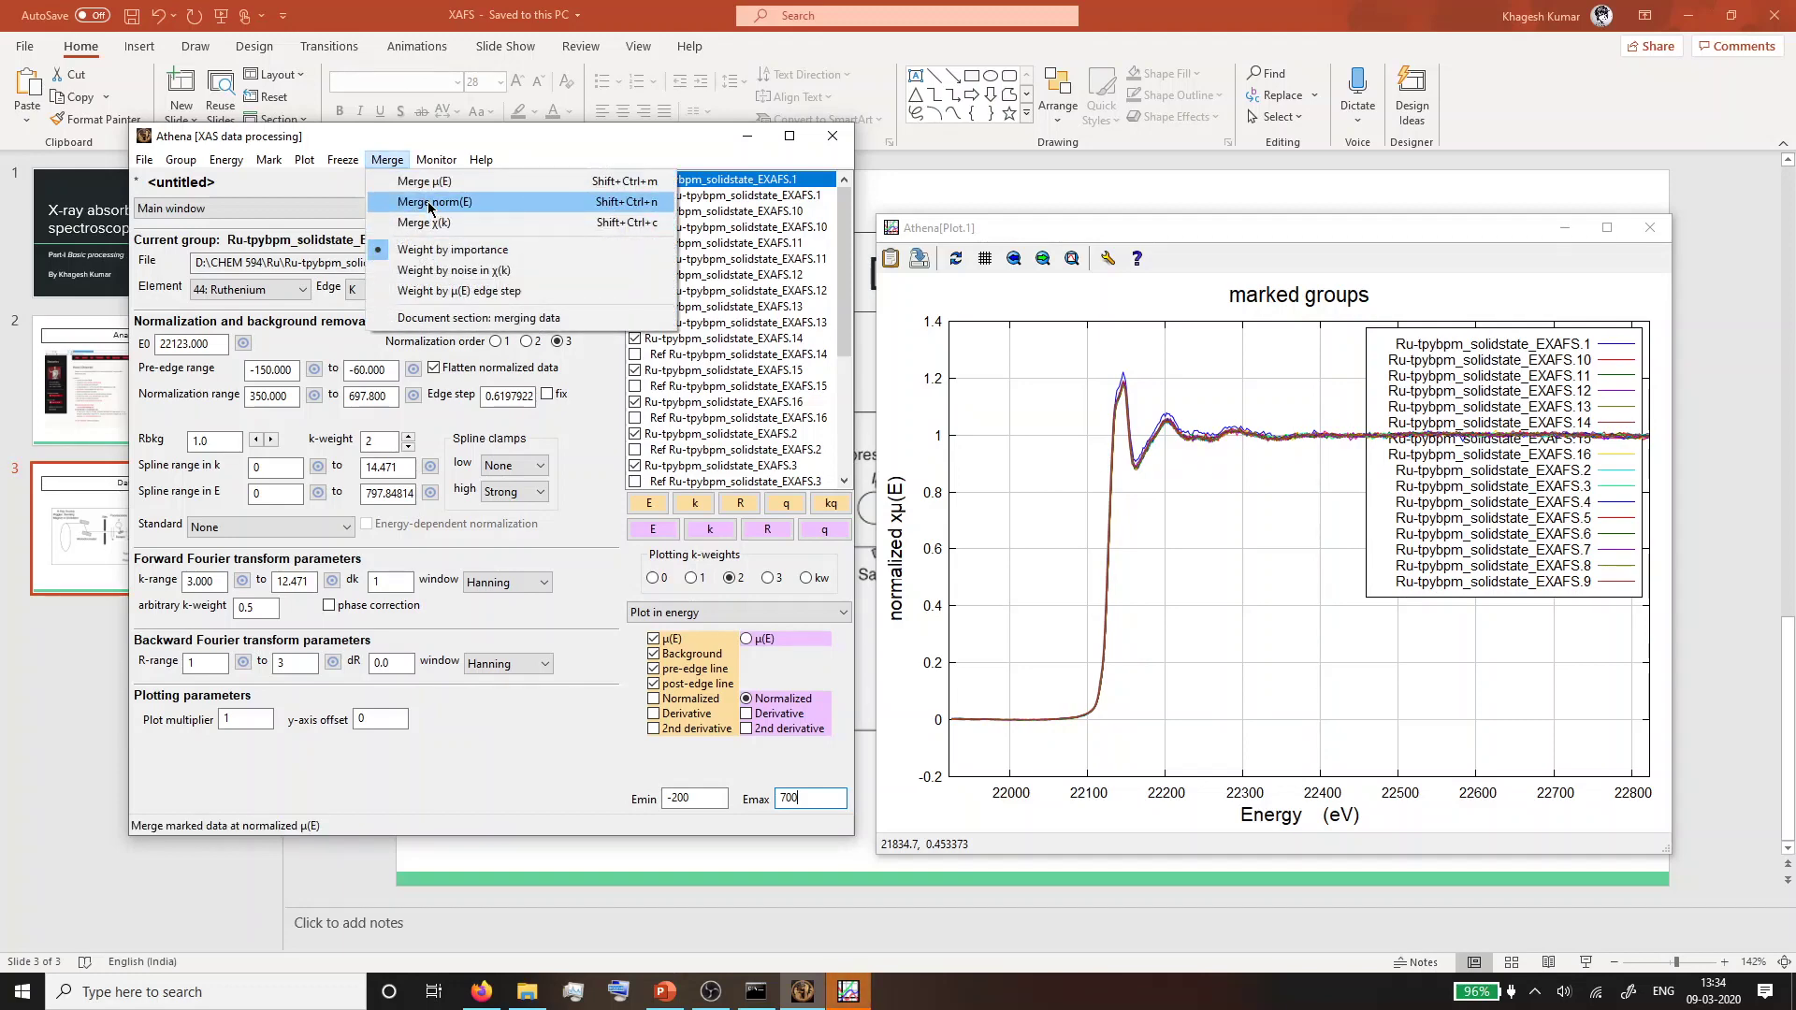
{"action": "left_click", "coordinate": [429, 203]}
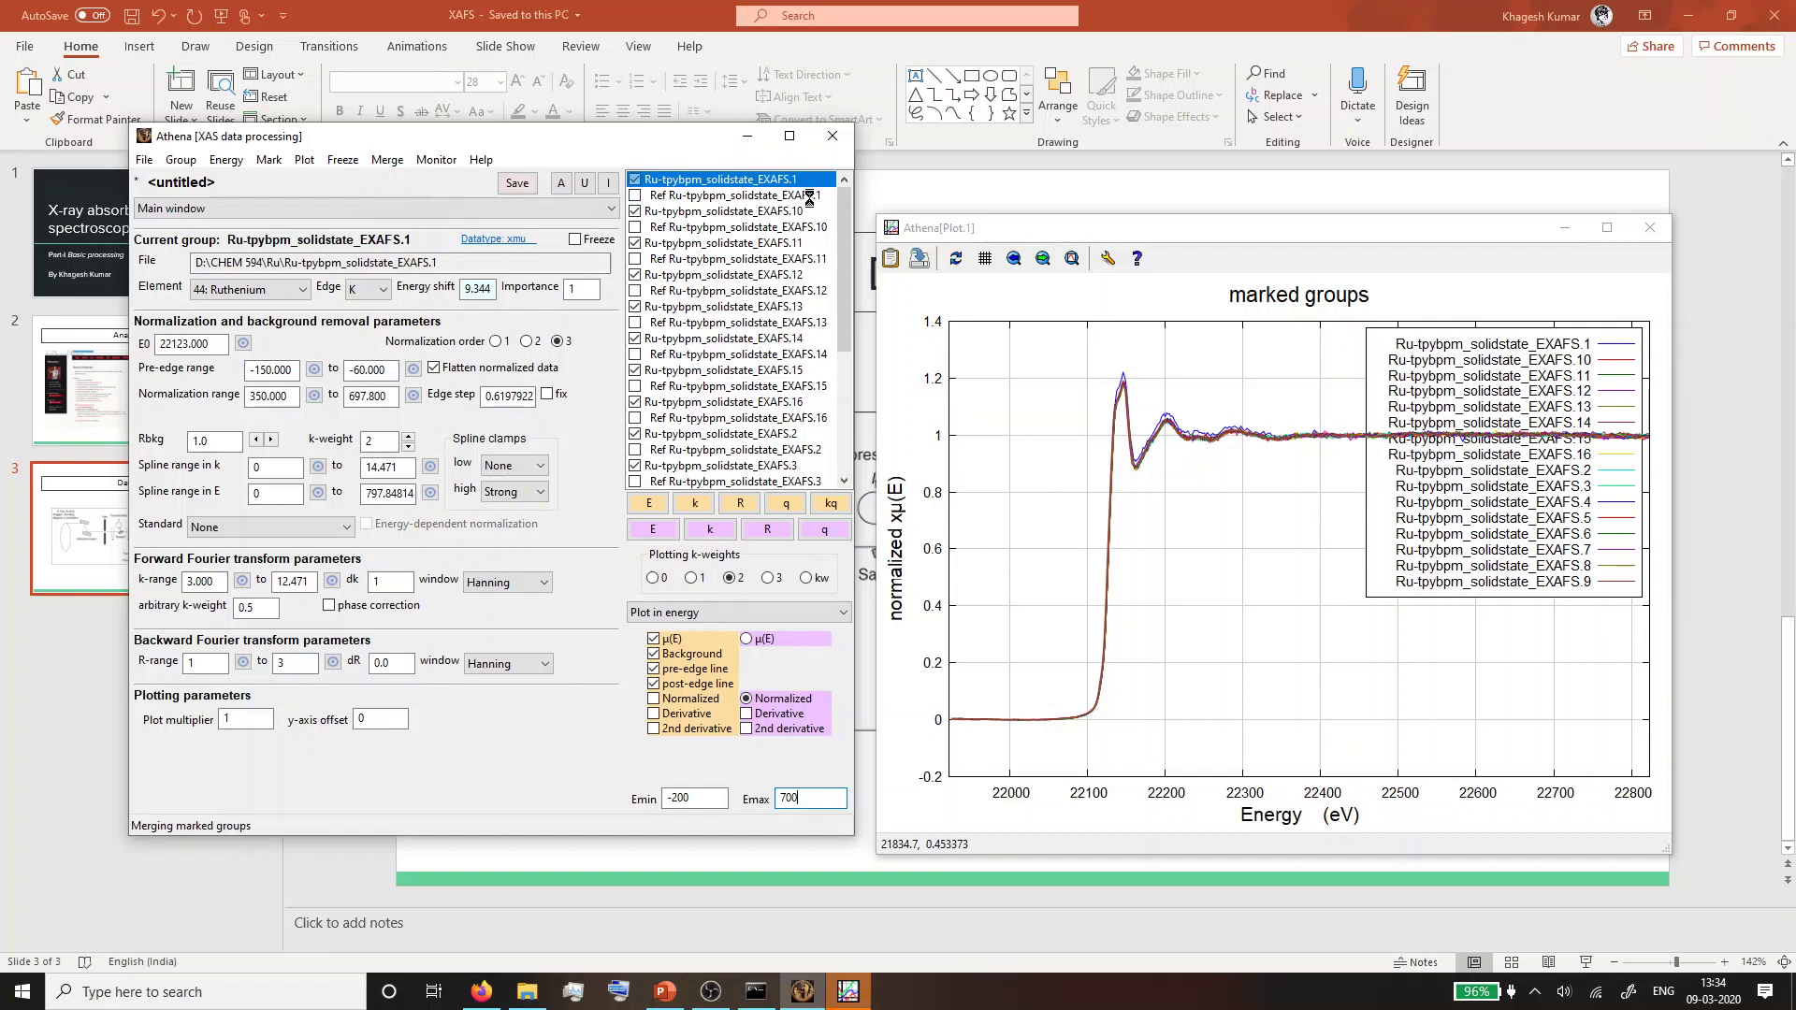
{"action": "left_click", "coordinate": [584, 184]}
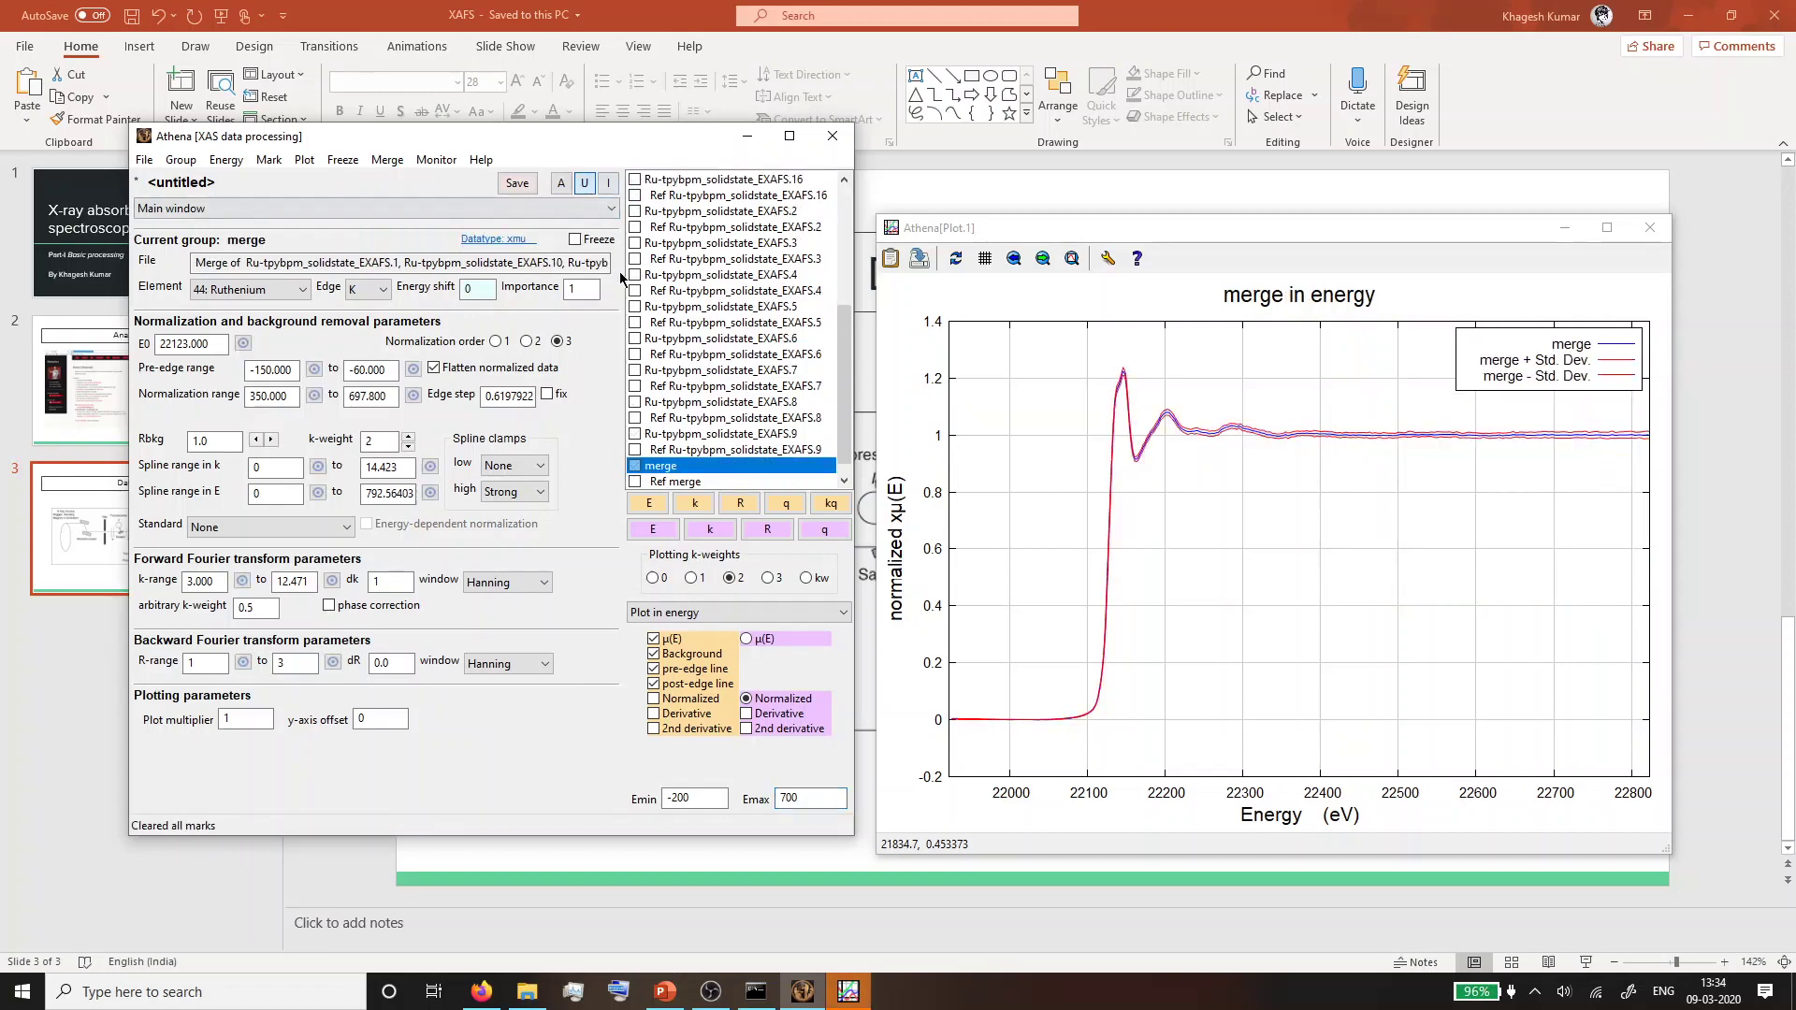
Change the 'merge' group's name to 'Ru-tpybpm'.
{"action": "double_click", "coordinate": [679, 470]}
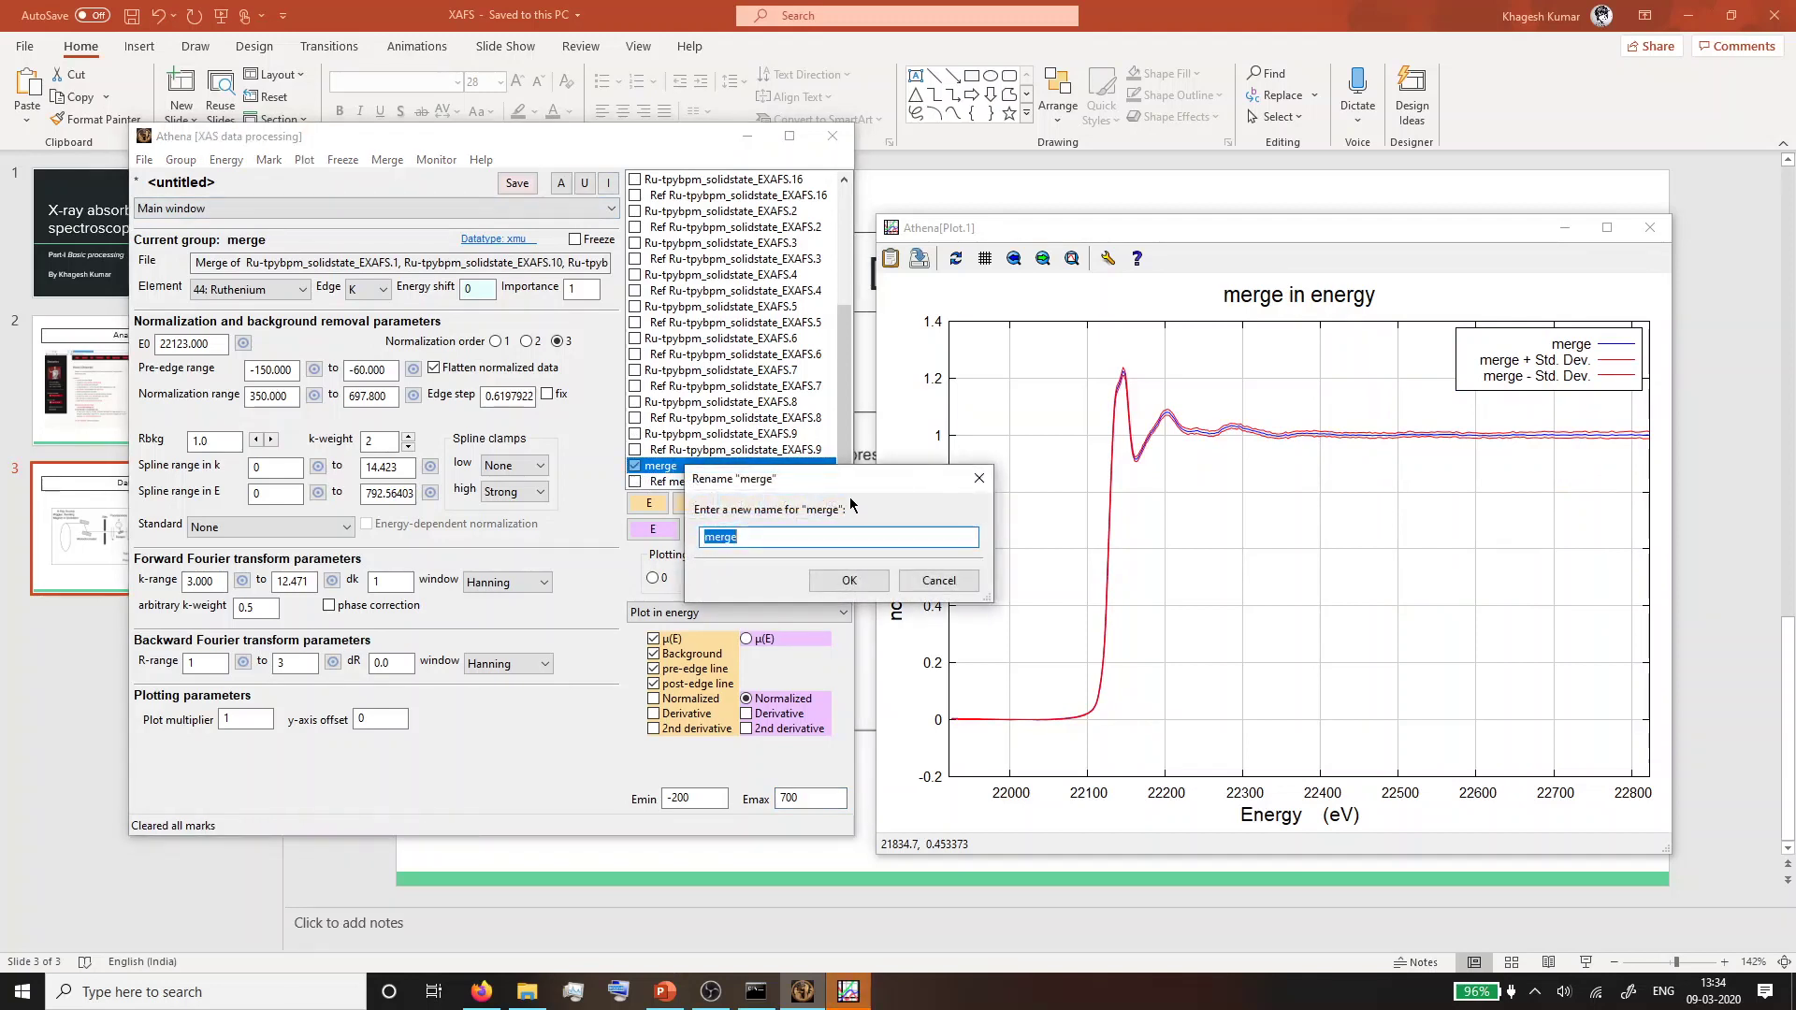
{"action": "type", "text": "Ru-tpybpm"}
{"action": "key", "text": "Return"}
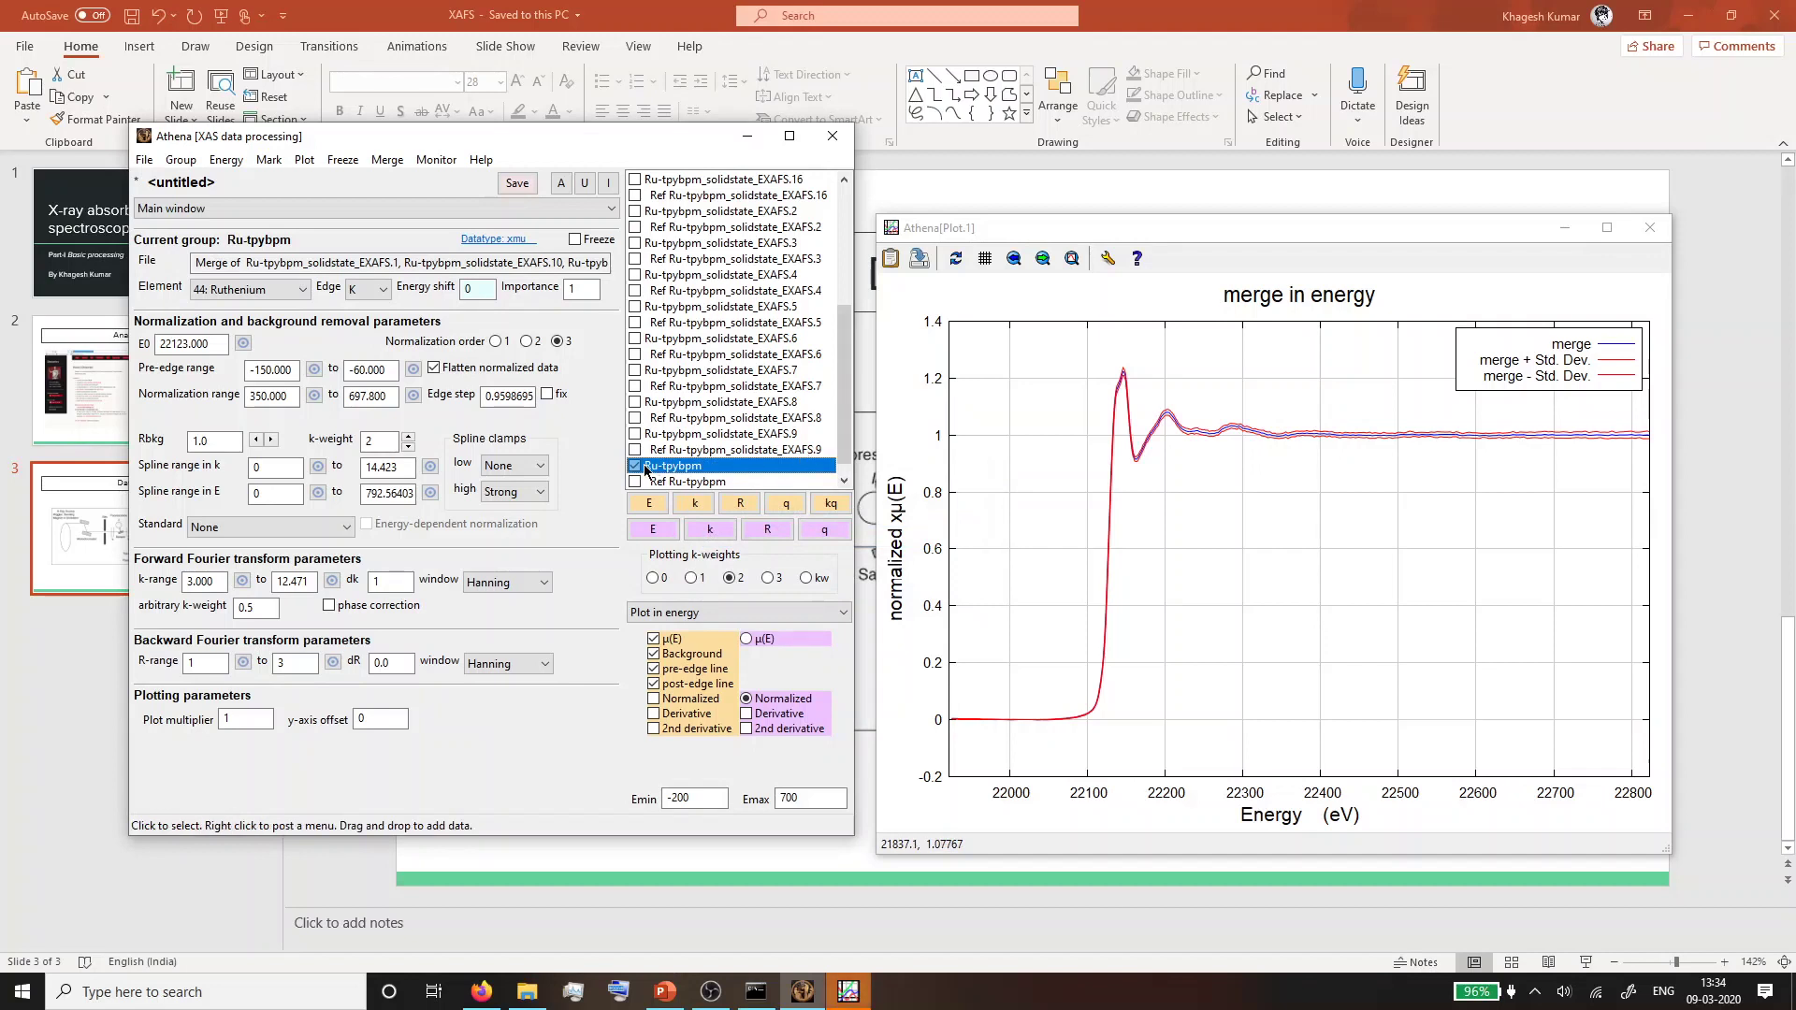
Overlay scan EXAFS.9 on the merged Ru-tpybpm spectrum, then replot the merge alone.
{"action": "left_click", "coordinate": [651, 529]}
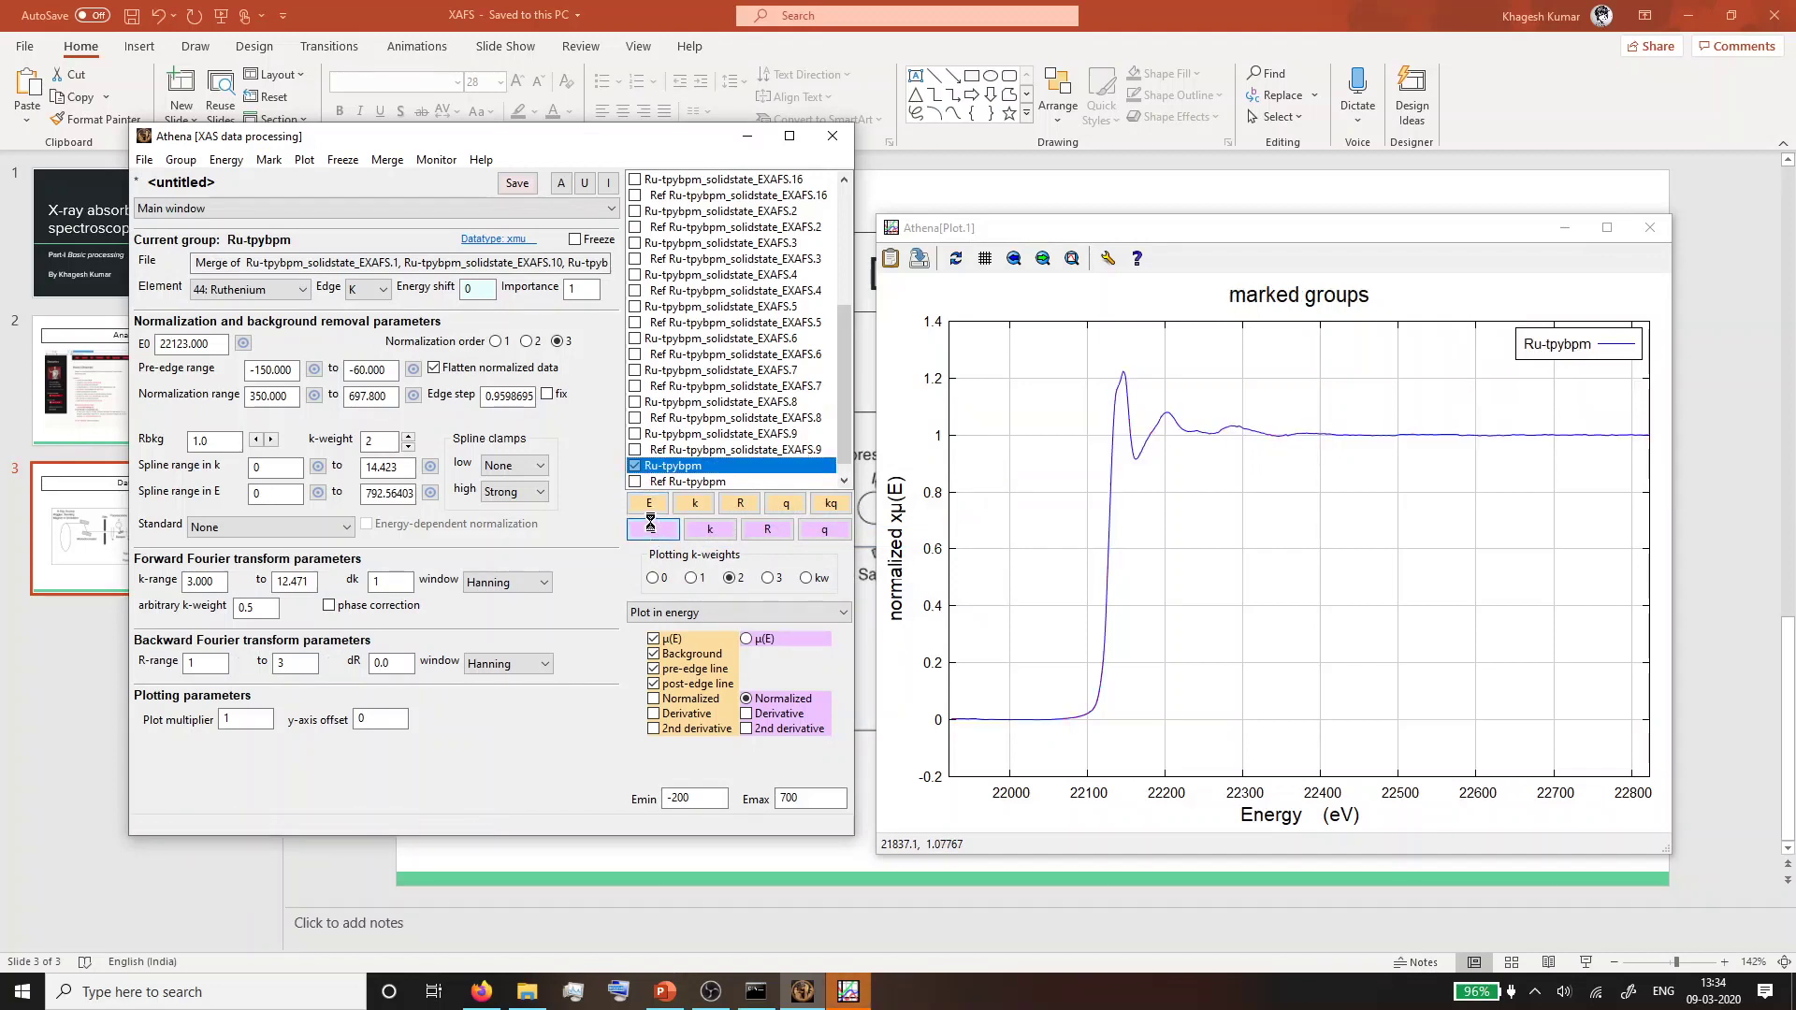
{"action": "left_click", "coordinate": [635, 434]}
{"action": "left_click", "coordinate": [653, 529]}
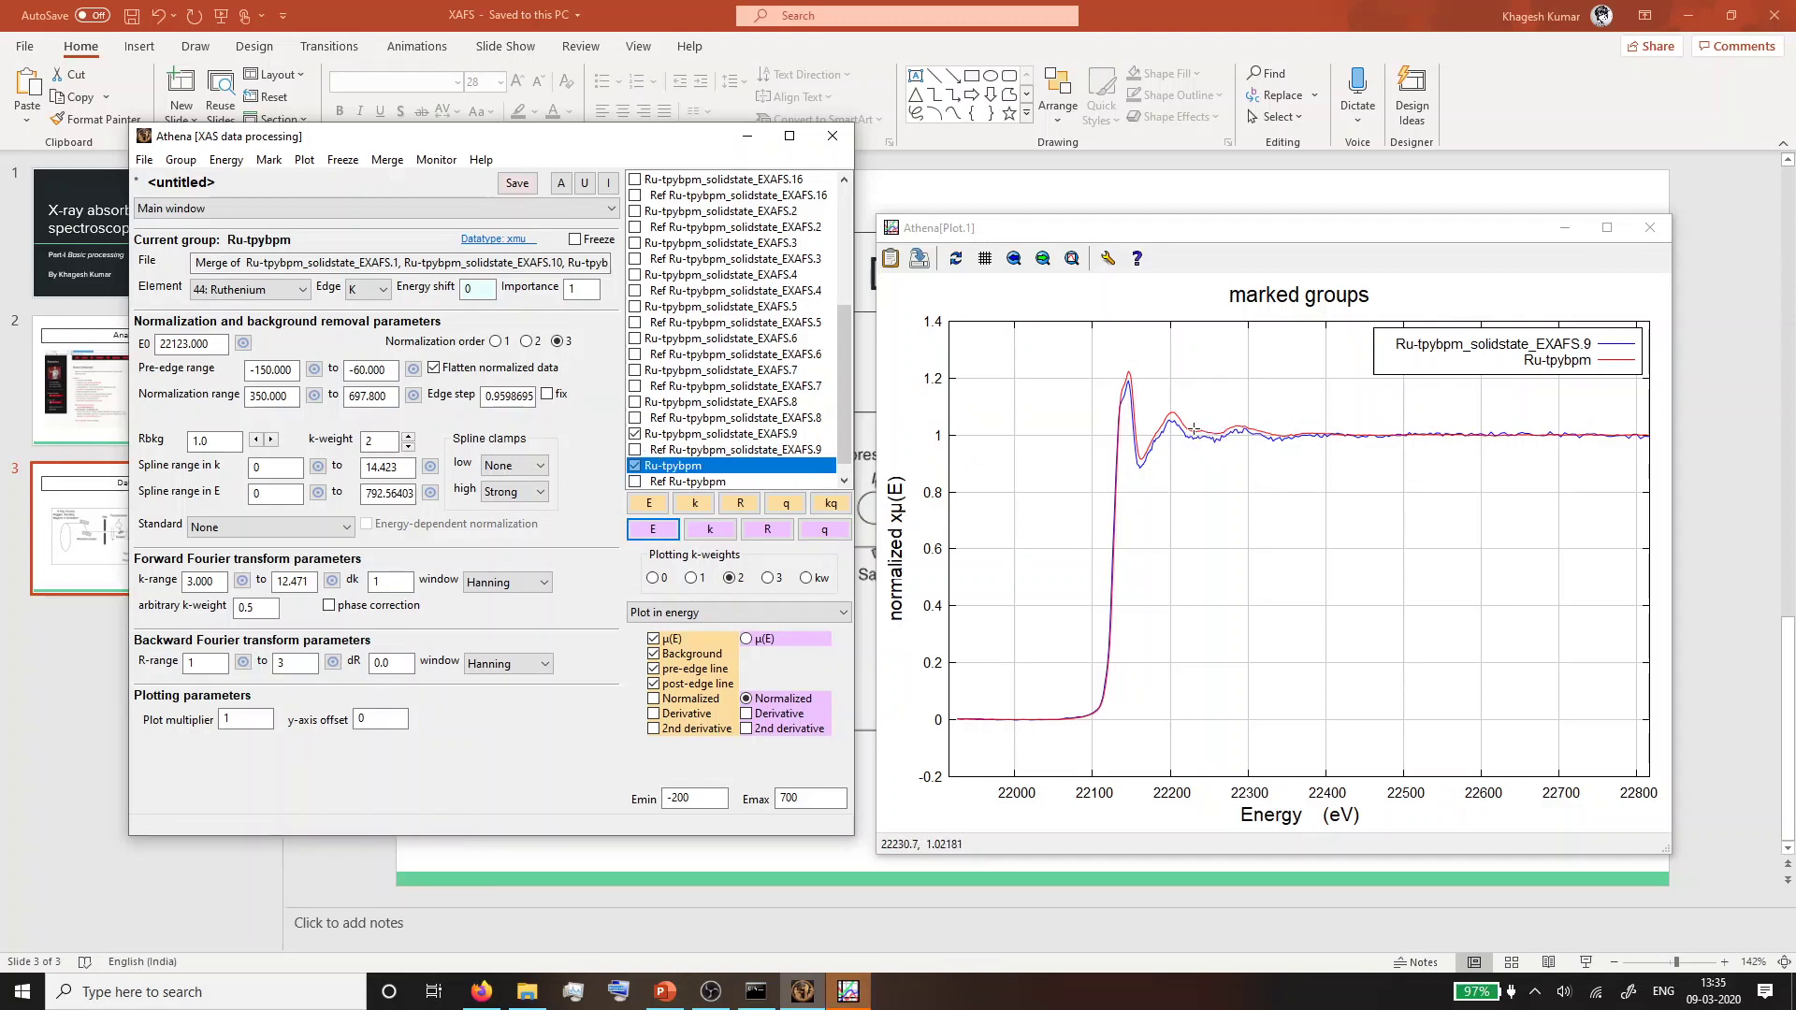
{"action": "left_click", "coordinate": [637, 434]}
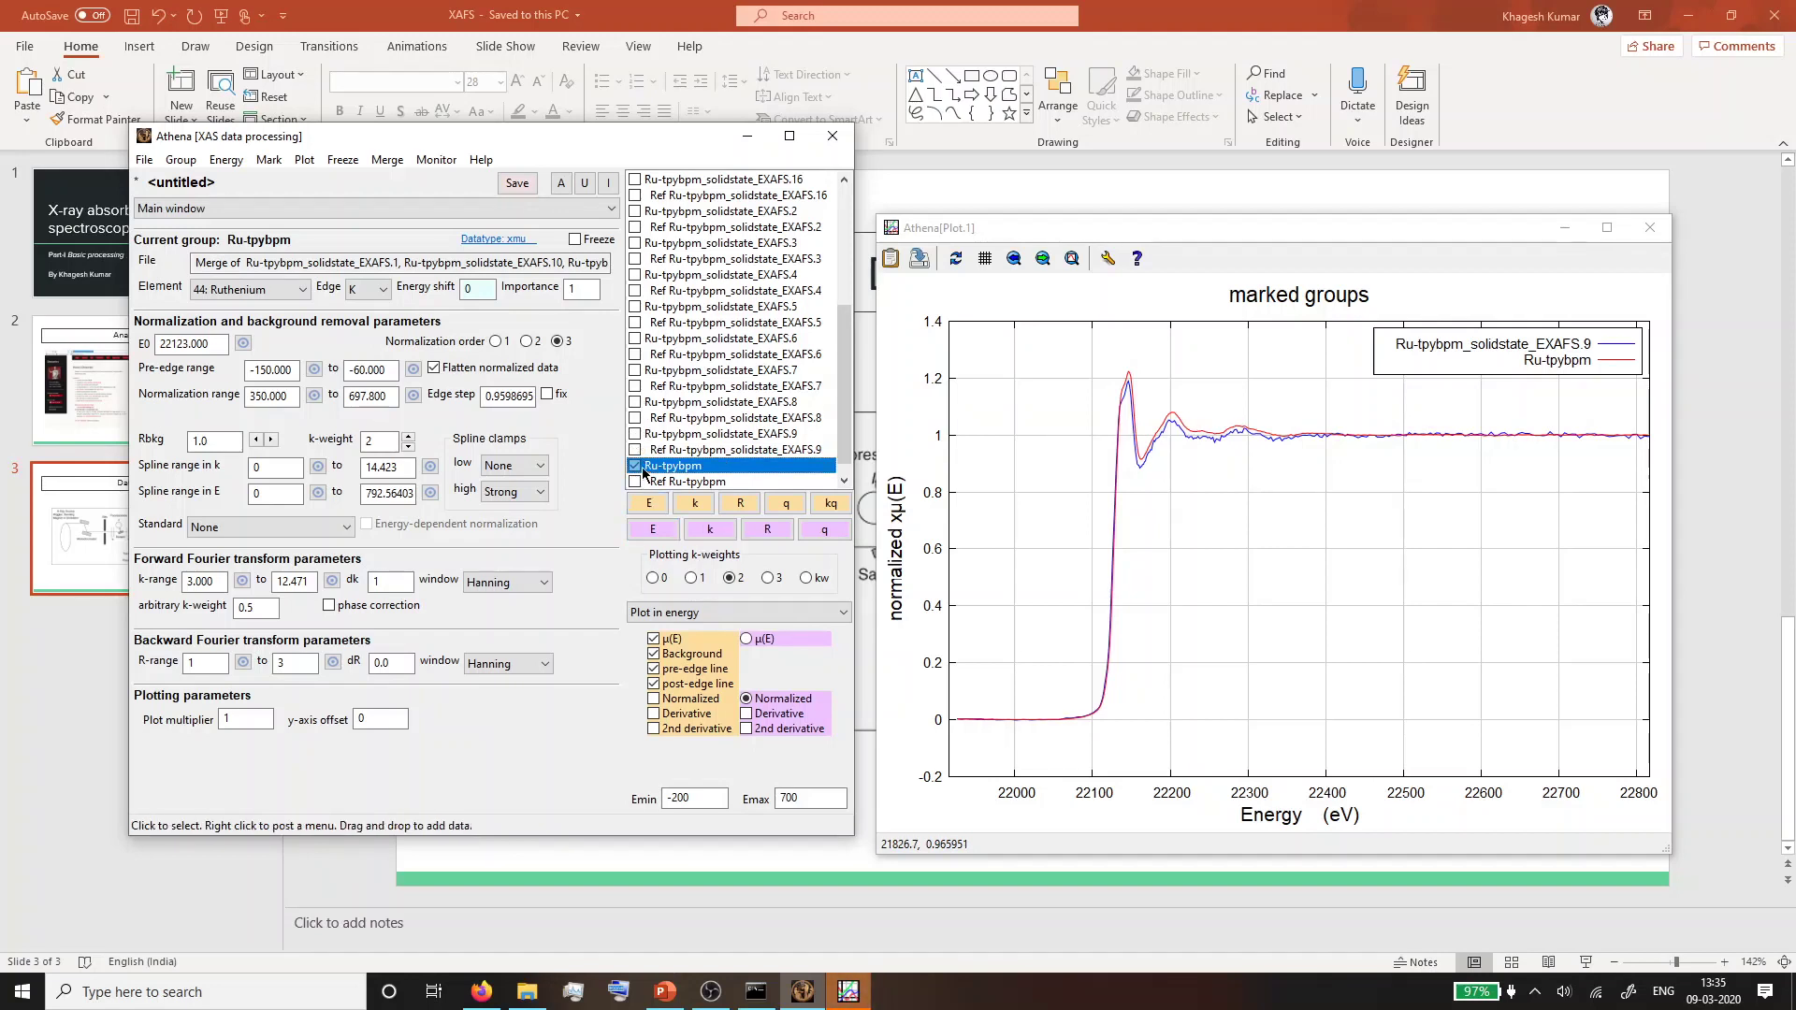
{"action": "left_click", "coordinate": [653, 531]}
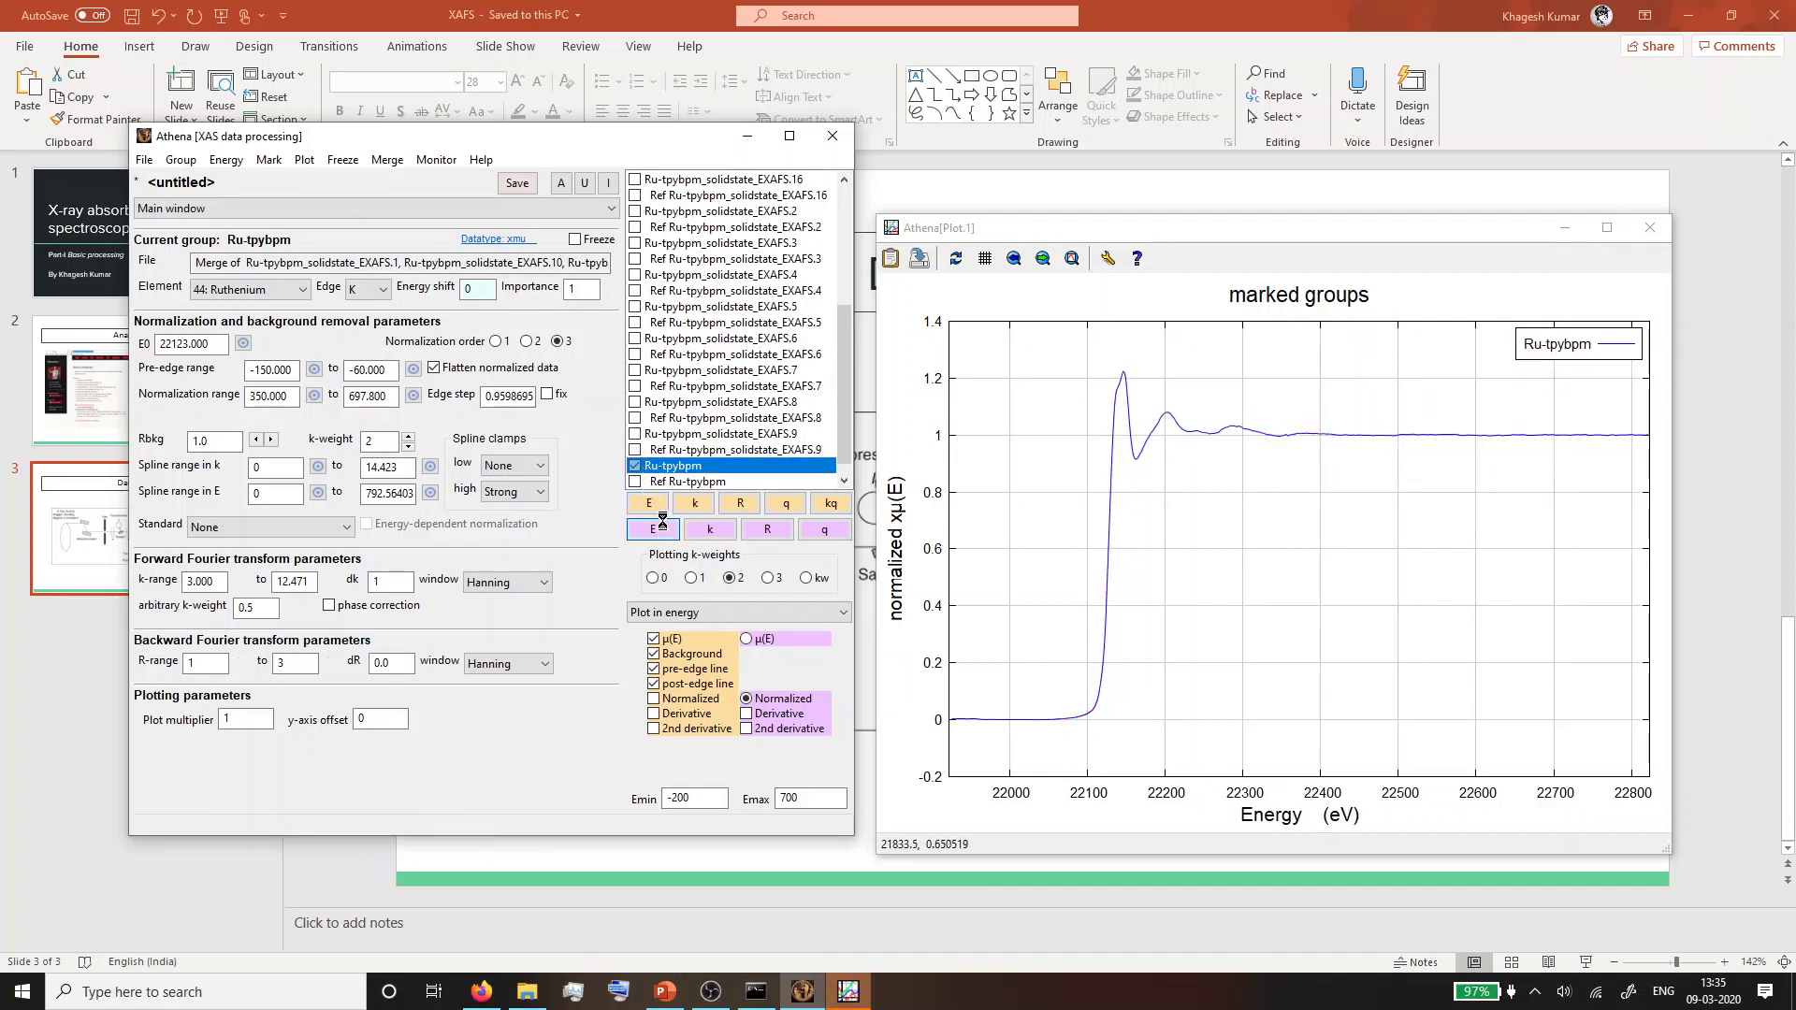